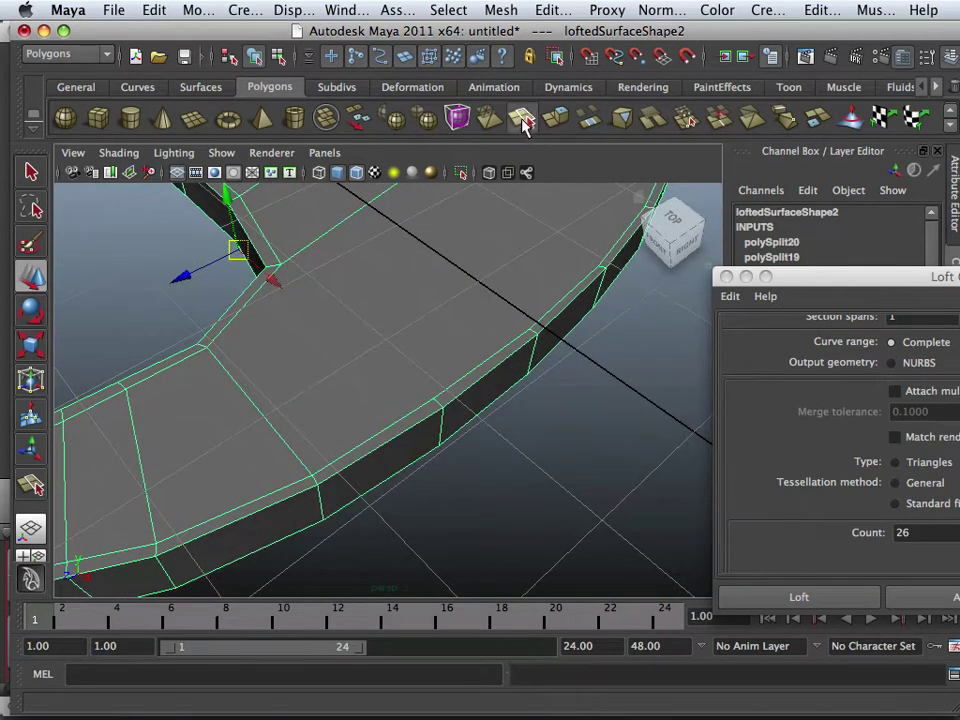
click(522, 119)
click(435, 401)
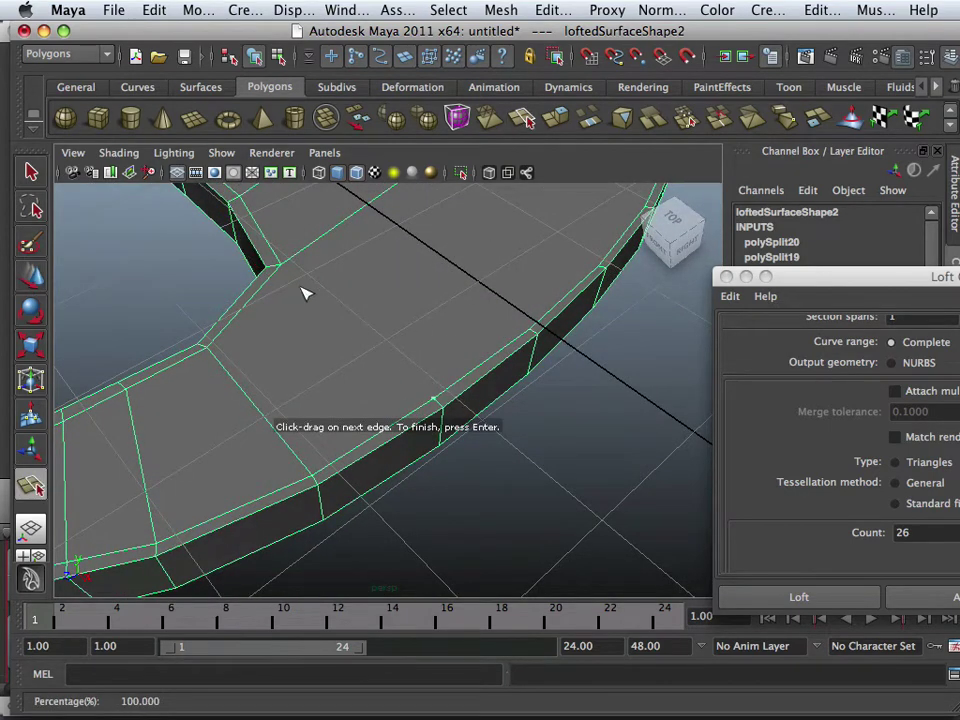
click(272, 272)
alt+drag(272, 282, 393, 360)
scroll(360, 328, up, 4)
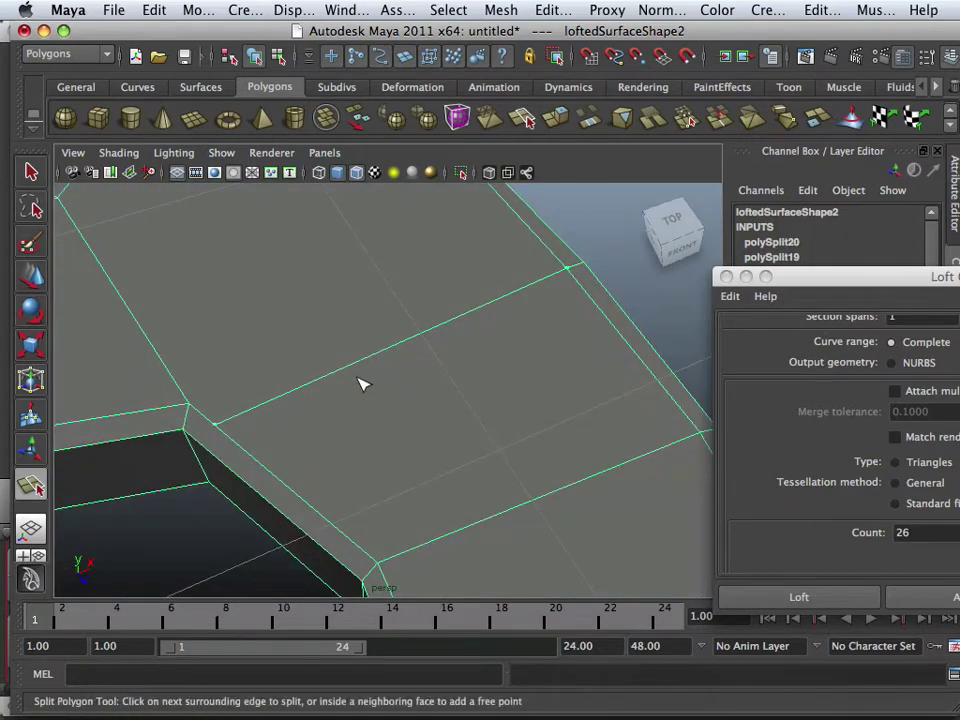
click(359, 381)
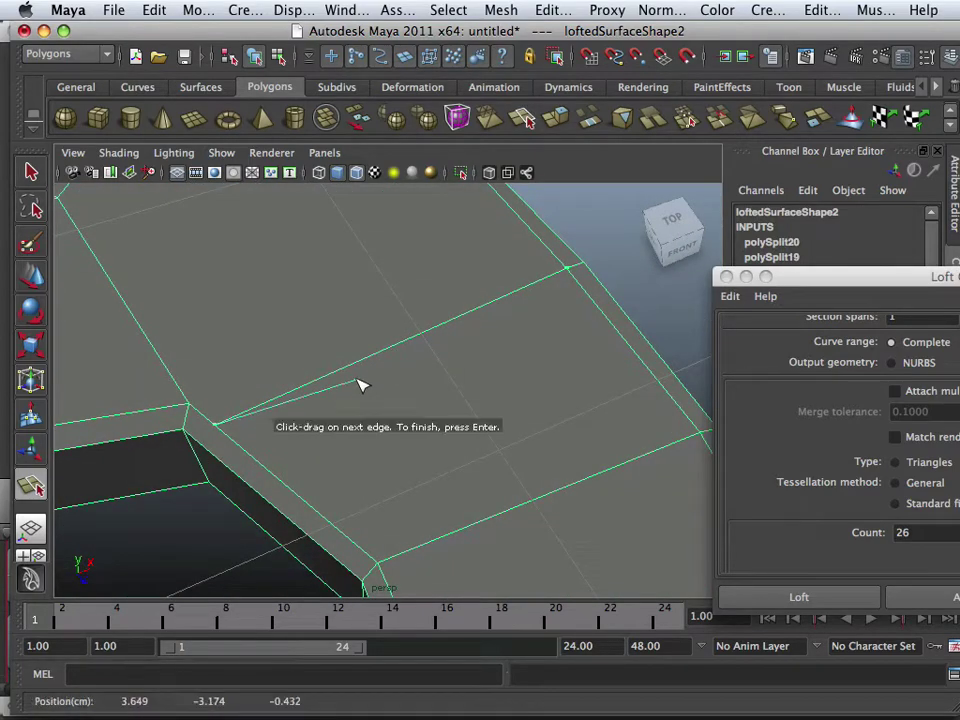
key(w)
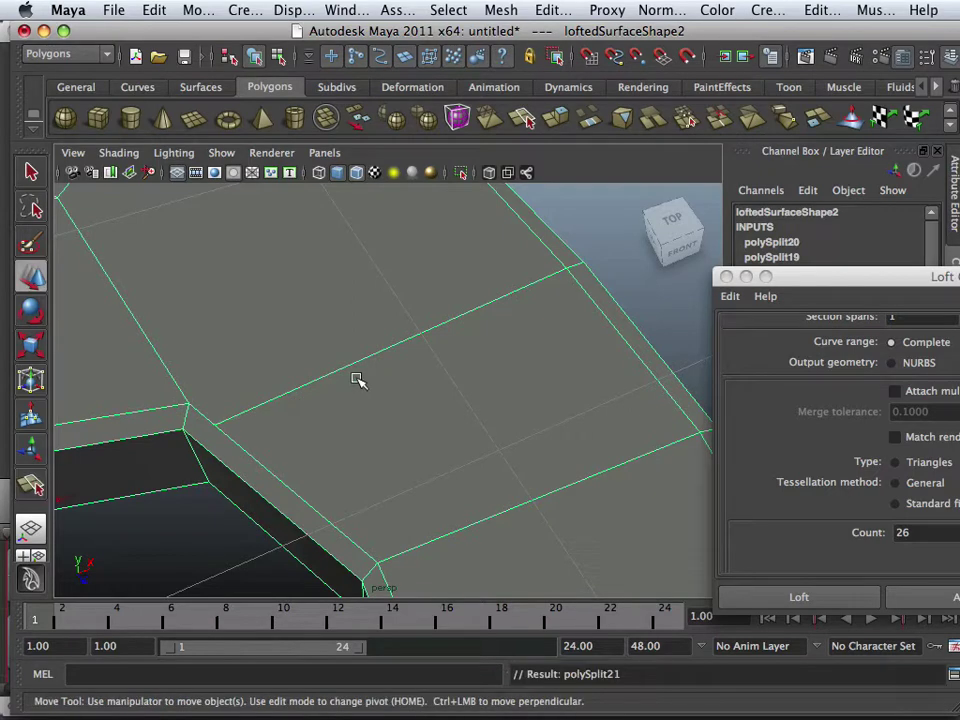
key(ctrl+z)
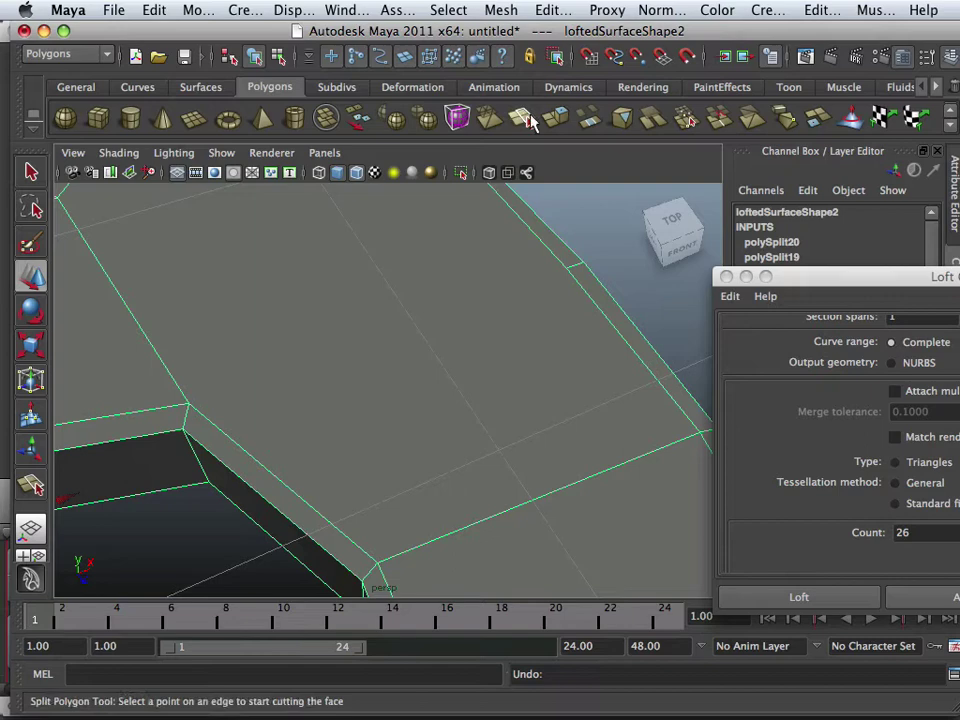
Split the large top face with an edge from the inner corner vertex to the facing inset vertex across the surface.
click(530, 120)
click(186, 402)
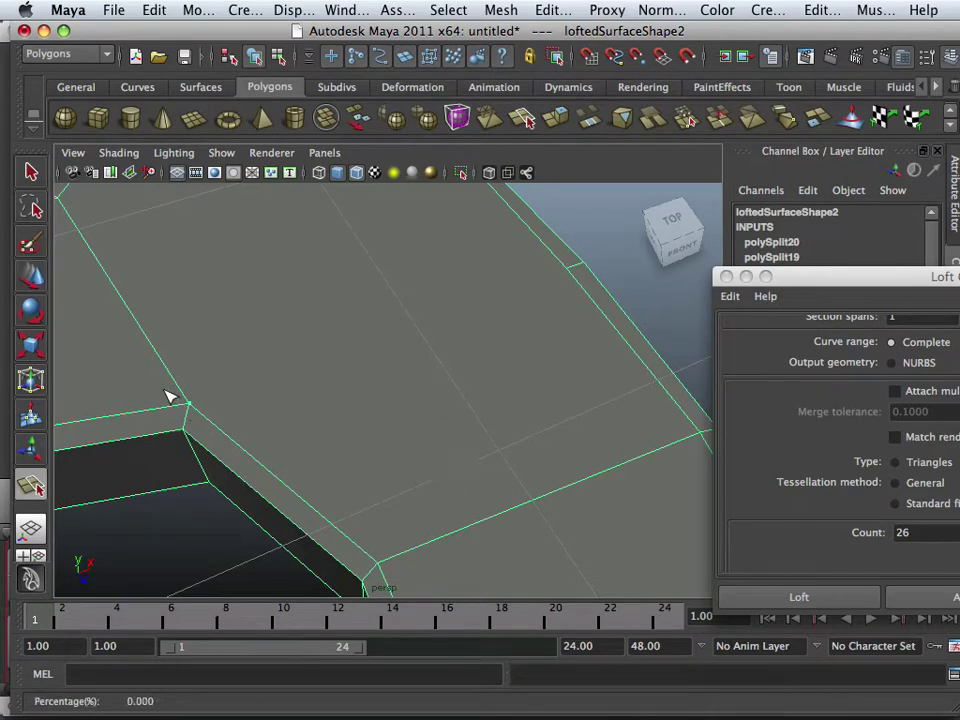
click(576, 283)
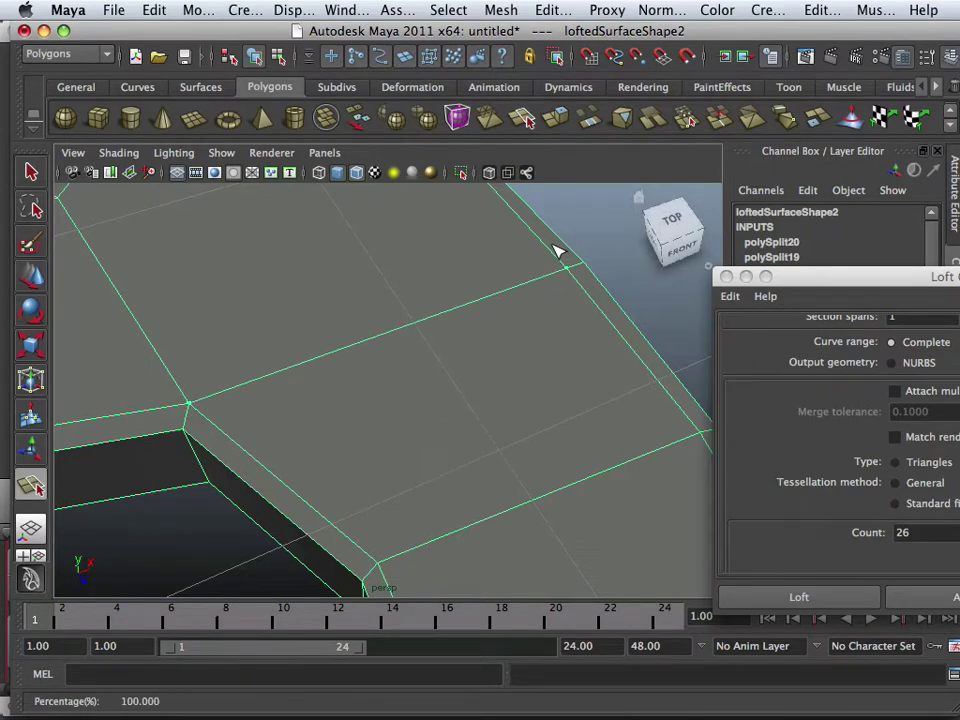
key(Return)
Examine the remaining unsplit parts of the top face, from the wide middle section out to the pointed tip.
alt+middle_drag(543, 306, 529, 381)
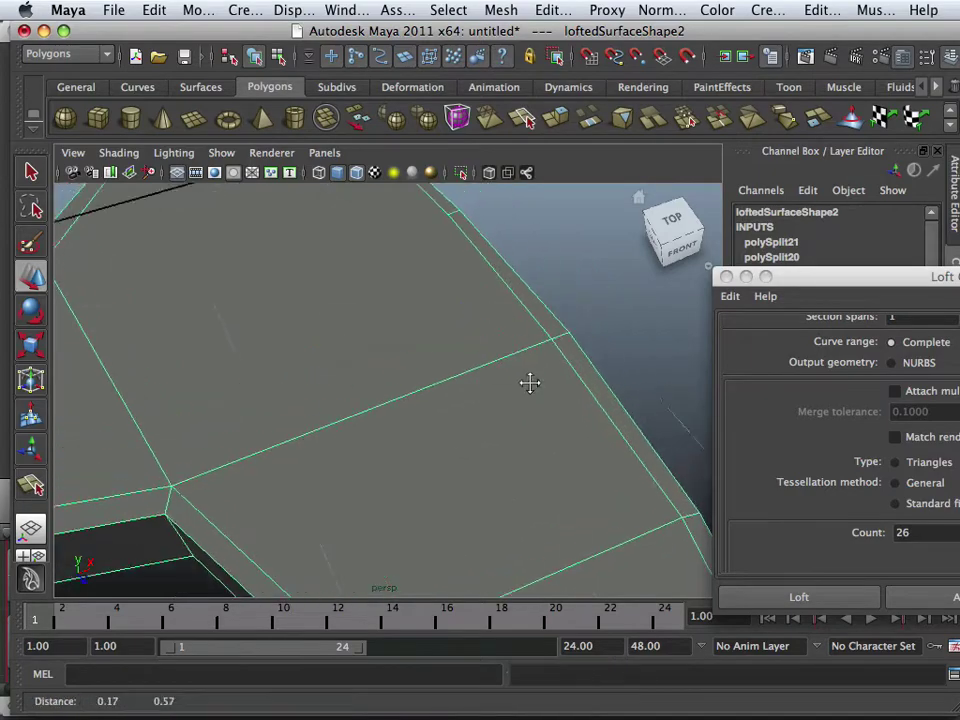
alt+right_drag(529, 381, 410, 371)
alt+drag(409, 371, 345, 365)
alt+middle_drag(352, 365, 352, 450)
alt+drag(352, 450, 195, 335)
alt+middle_drag(700, 430, 758, 432)
alt+right_drag(757, 432, 564, 388)
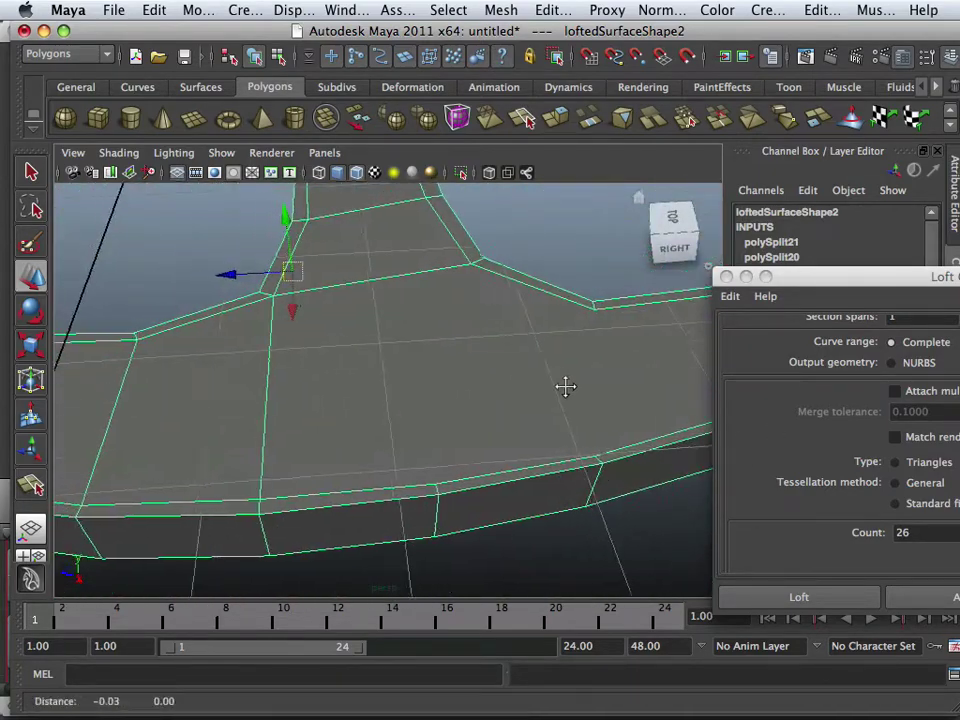
alt+drag(564, 388, 409, 318)
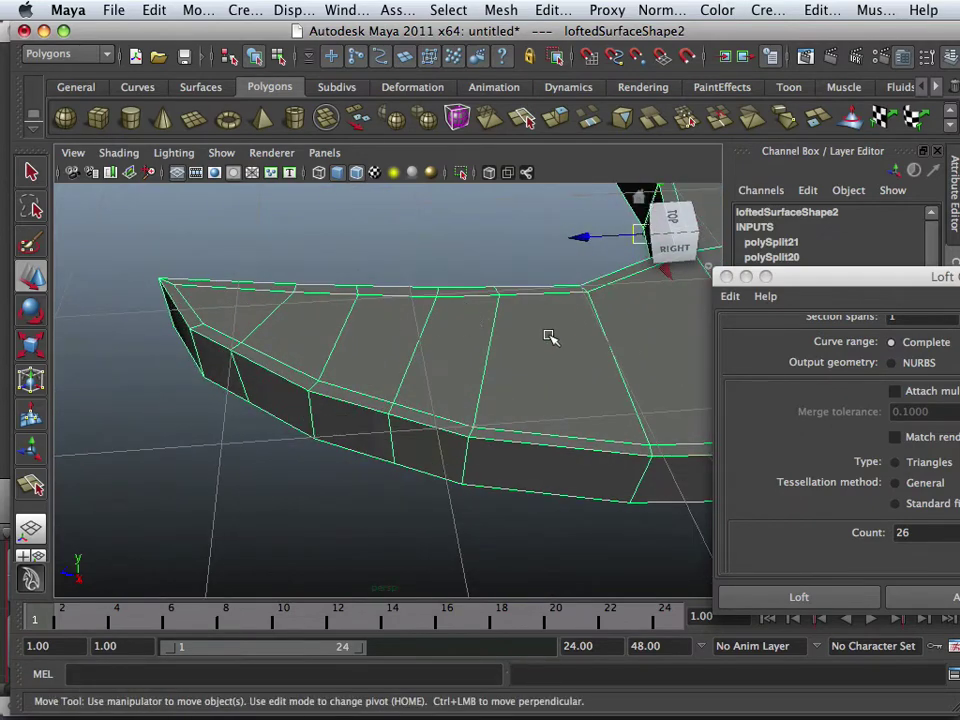
alt+drag(476, 330, 378, 414)
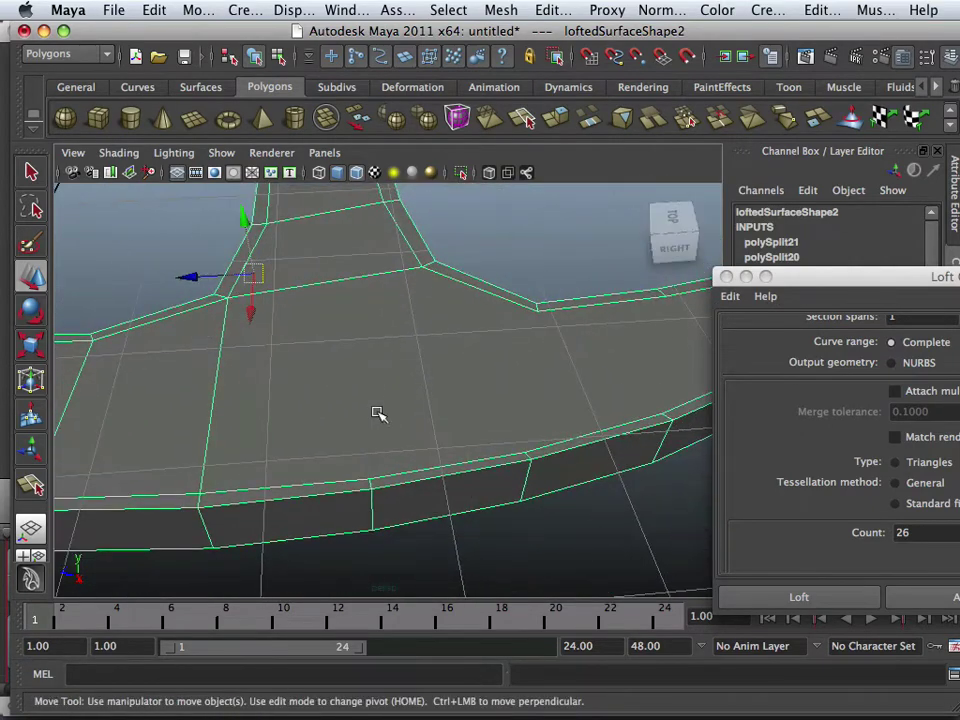
alt+right_drag(463, 436, 362, 360)
alt+drag(362, 360, 401, 291)
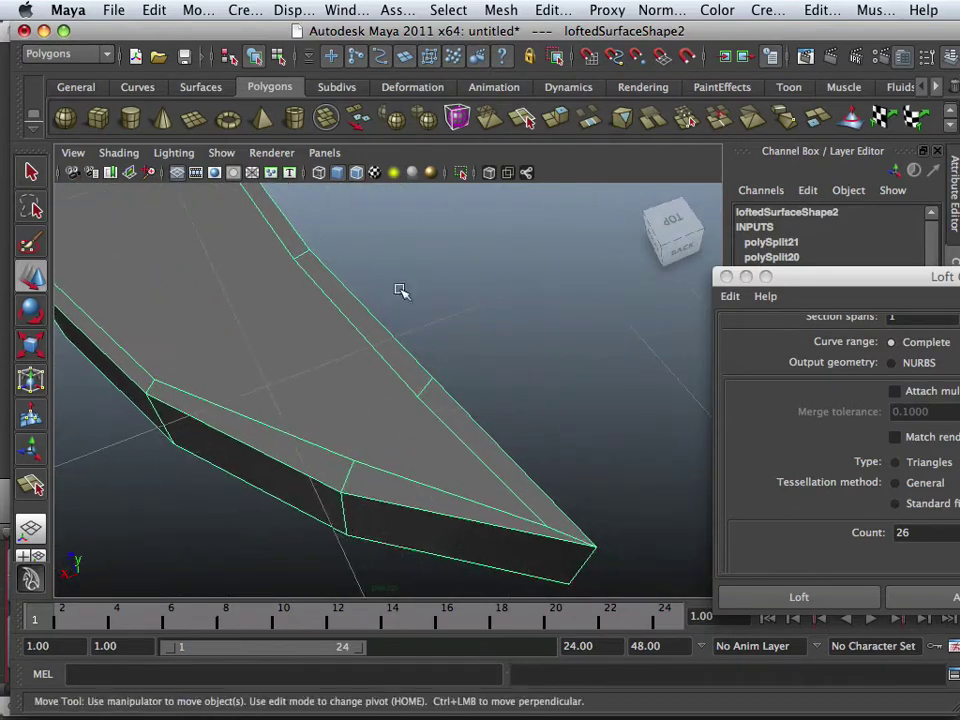
alt+drag(432, 444, 489, 360)
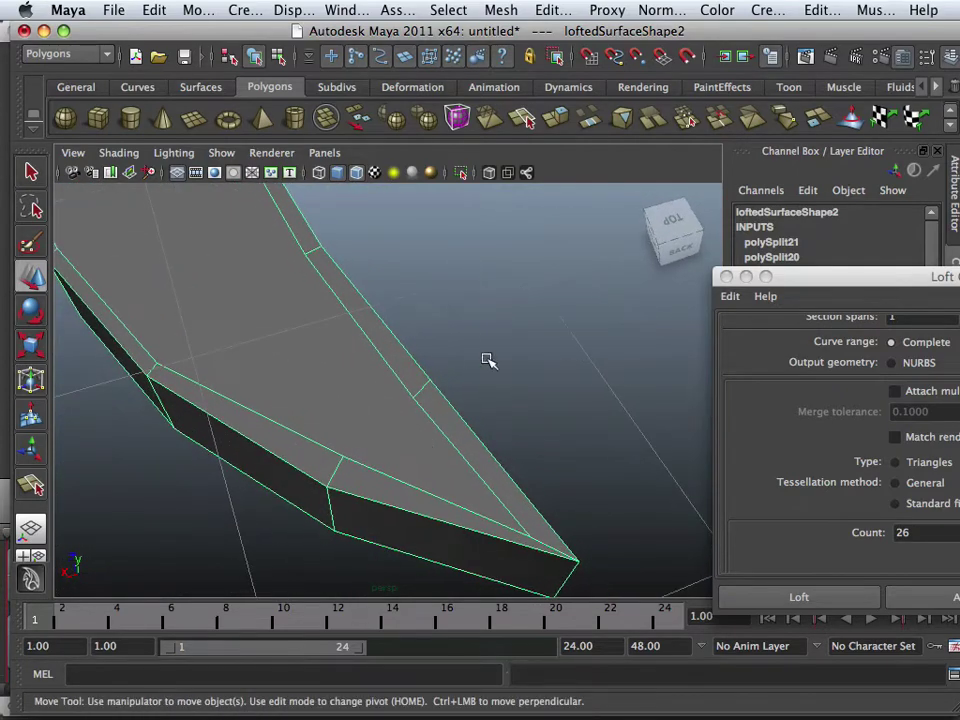
alt+drag(466, 224, 398, 342)
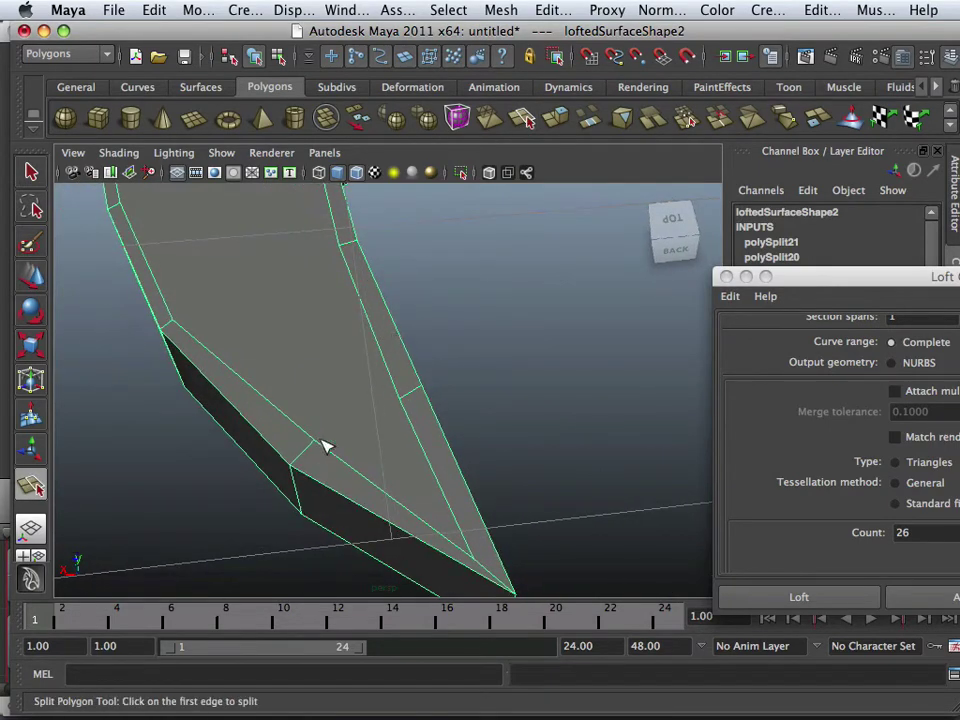
alt+drag(336, 451, 305, 445)
key(w)
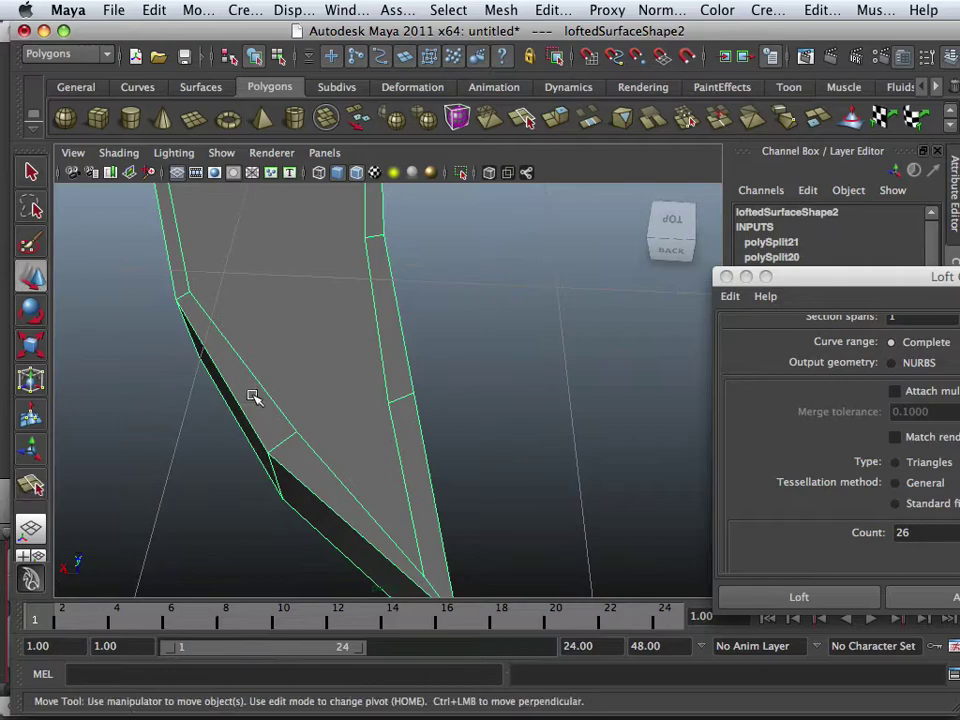
In the top view, shift the border and inset vertices nearest the pointed tip, then nudge the border vertex slightly inward.
key(space)
key(space)
key(space)
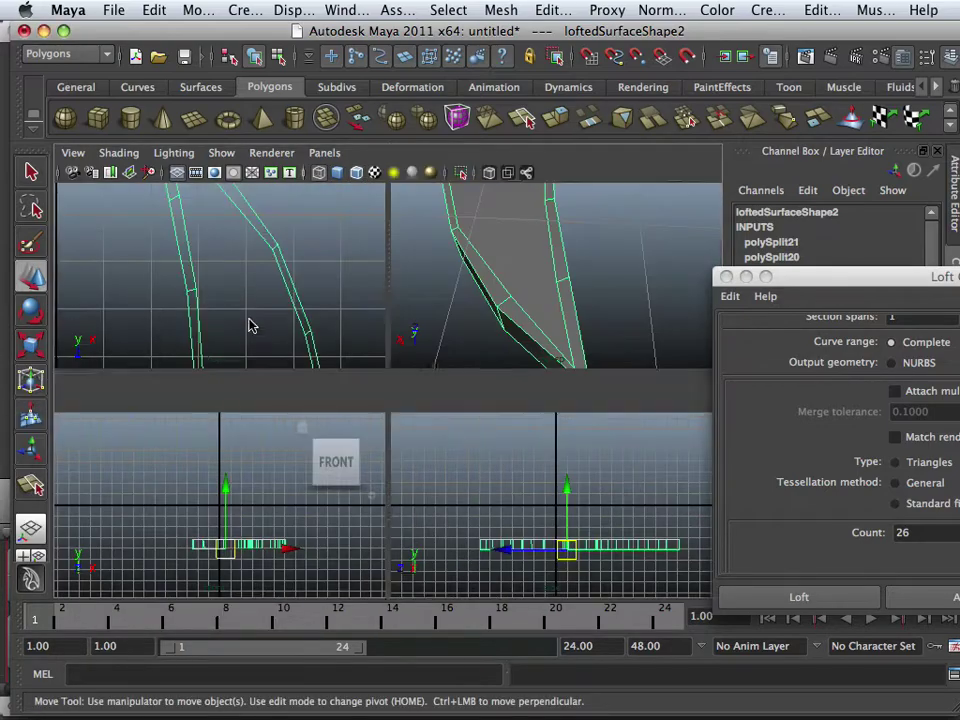
key(space)
scroll(291, 405, down, 4)
alt+middle_drag(325, 466, 305, 552)
alt+middle_drag(317, 432, 324, 485)
alt+right_drag(350, 484, 490, 485)
alt+middle_drag(407, 508, 420, 391)
alt+right_drag(440, 470, 660, 500)
right_drag(368, 346, 294, 345)
mouse_move(327, 353)
mouse_down()
mouse_move(353, 393)
mouse_move(356, 382)
mouse_move(338, 366)
mouse_up()
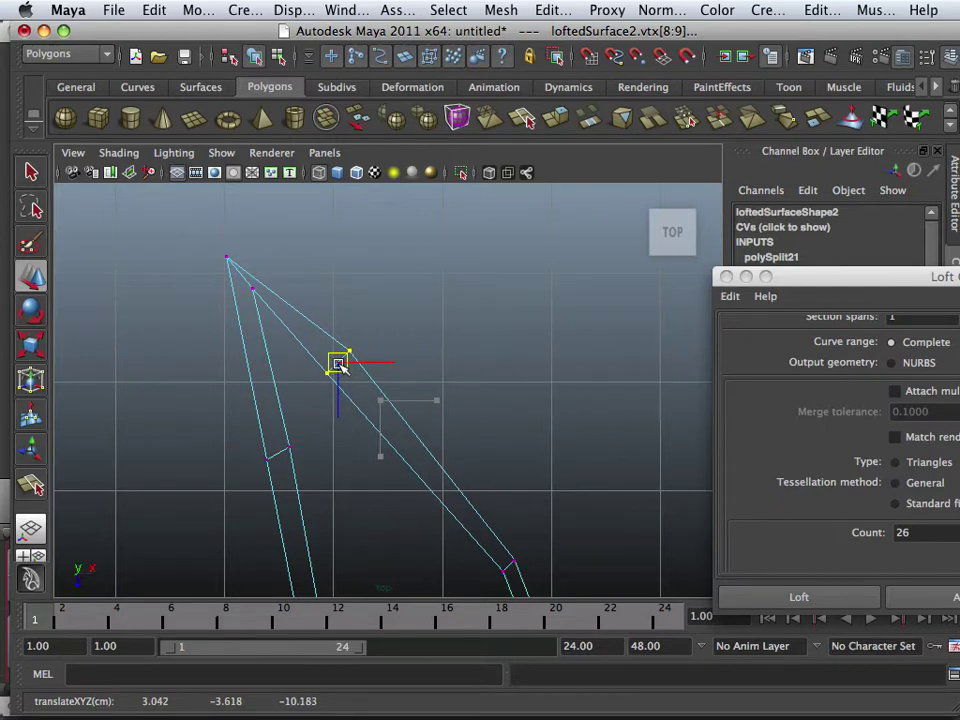
drag(373, 309, 343, 358)
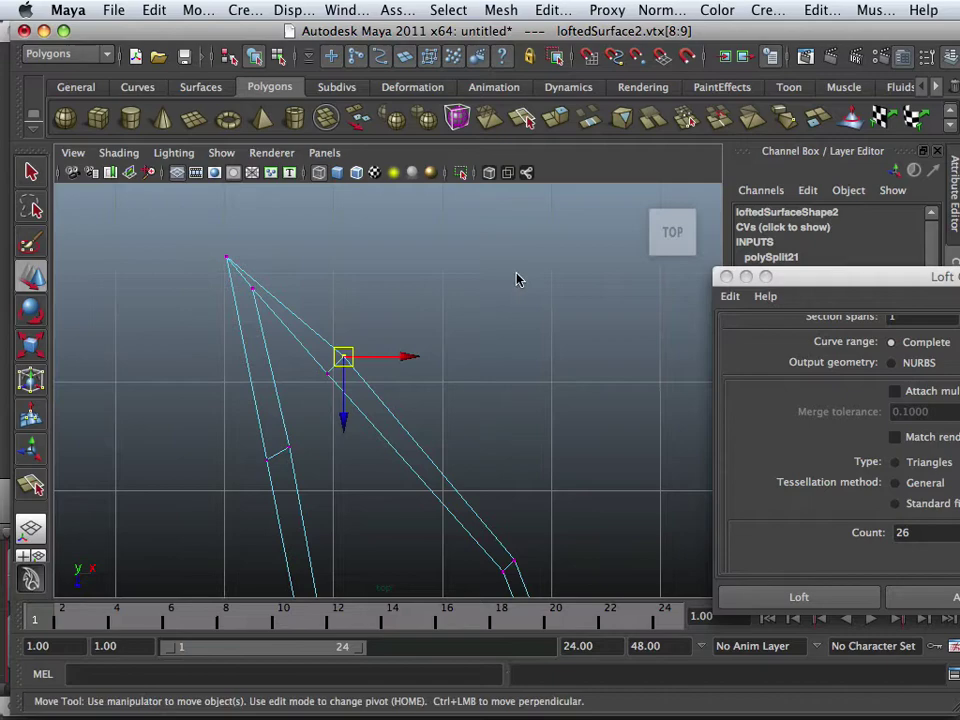
In the perspective view, split the top face across near the tip between the two inset edges, continuing across the border and down the side face.
key(space)
key(space)
click(474, 394)
alt+drag(474, 394, 300, 467)
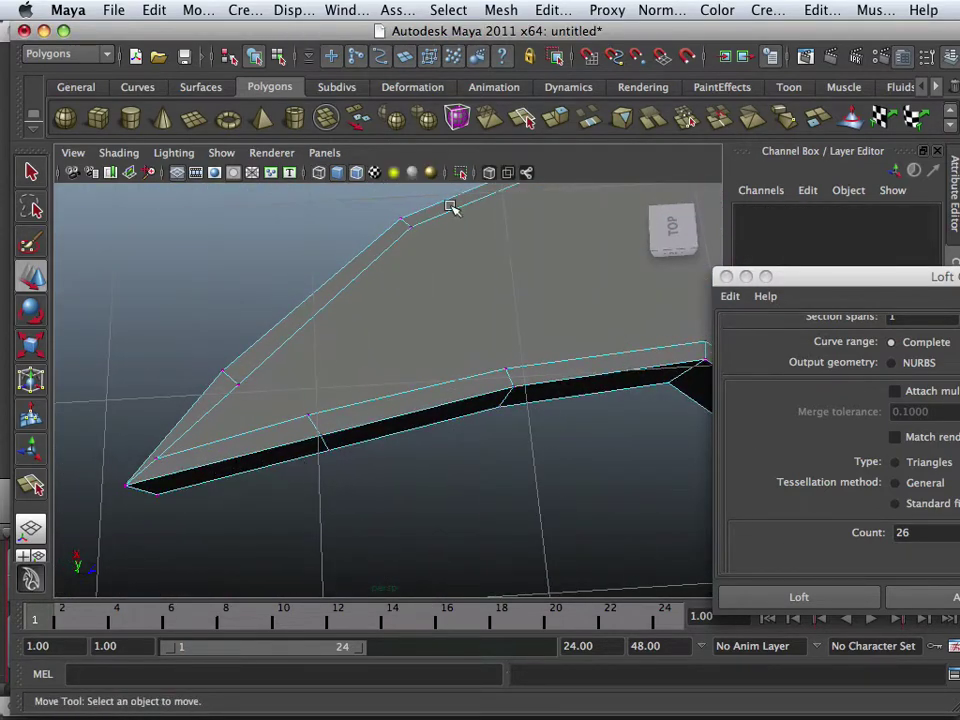
click(521, 119)
click(343, 402)
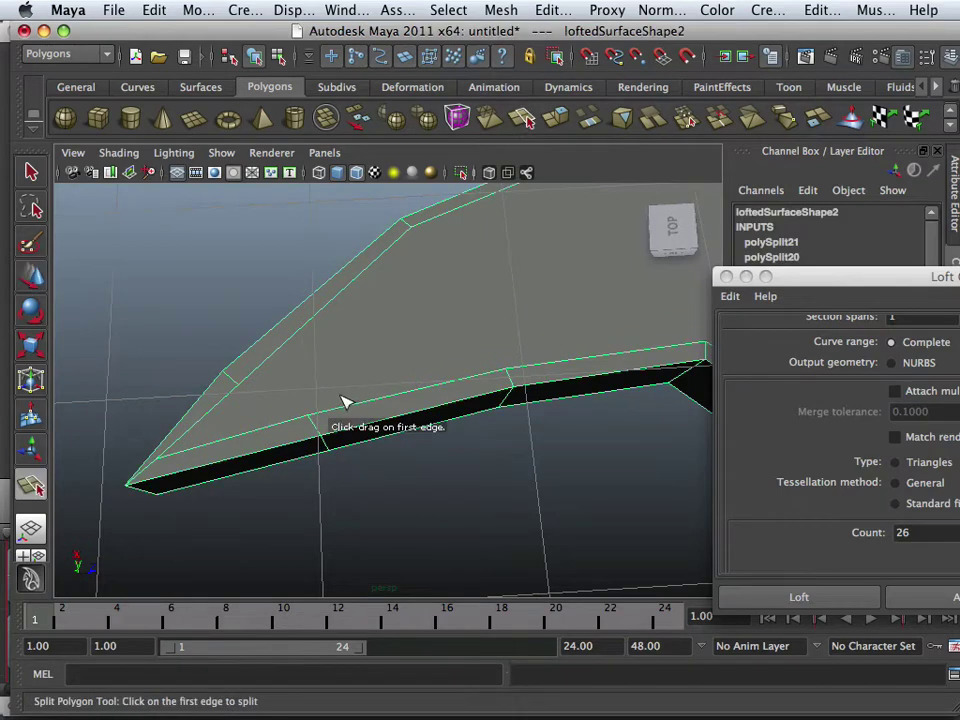
click(318, 416)
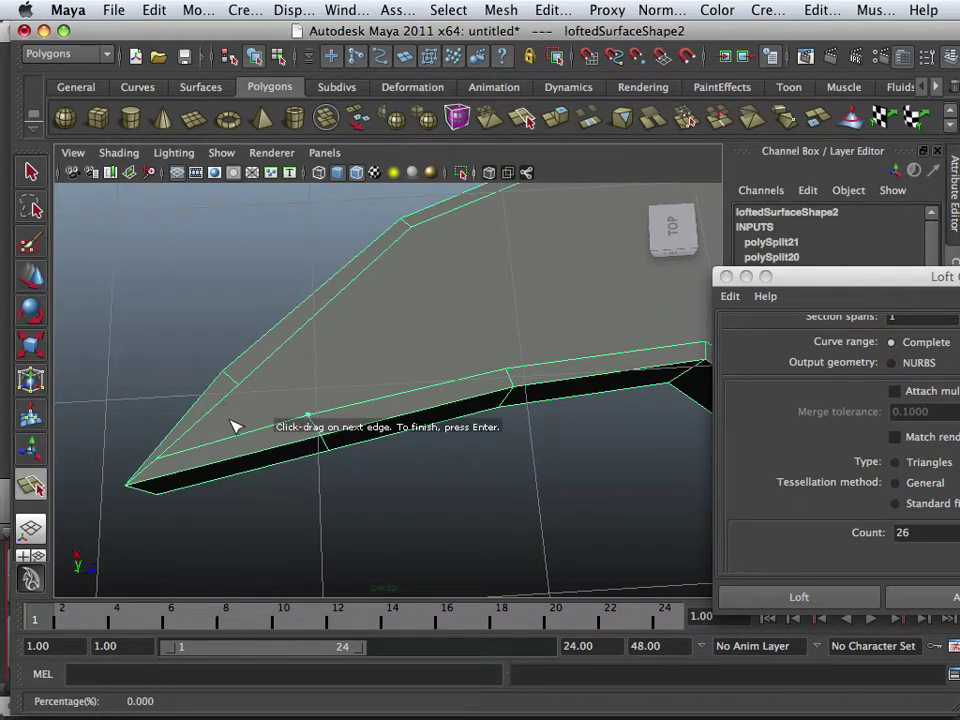
click(266, 362)
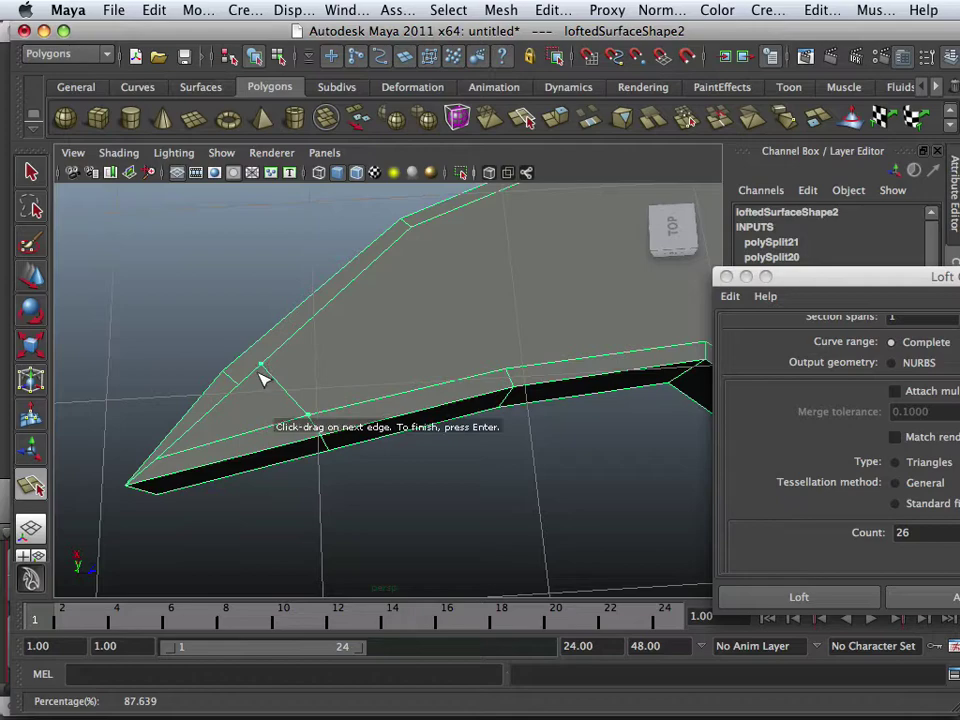
alt+drag(203, 408, 330, 470)
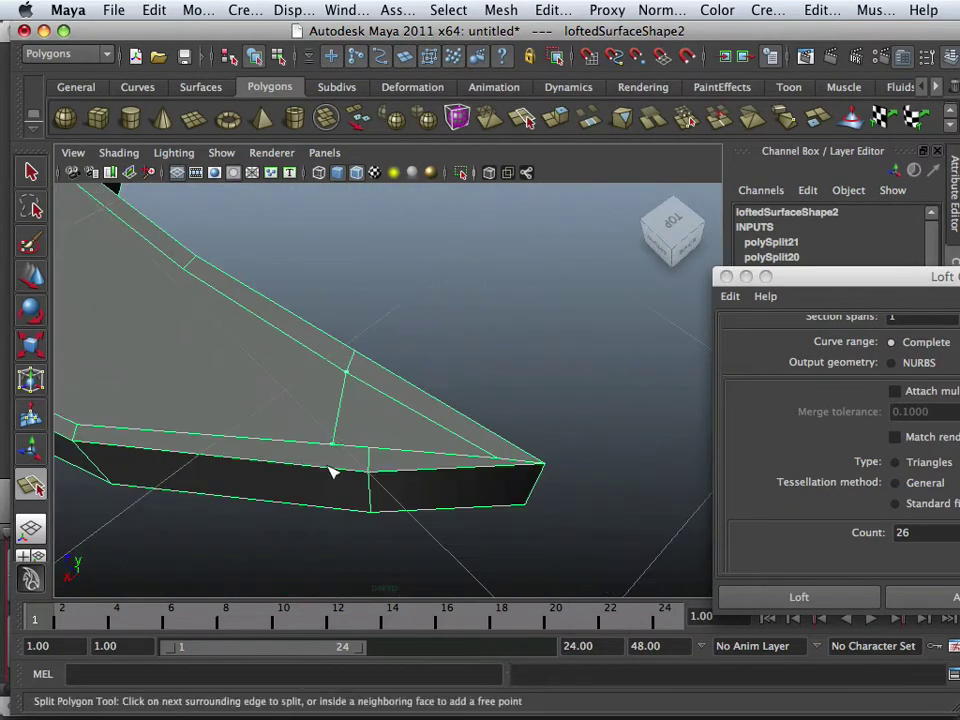
click(332, 470)
click(331, 510)
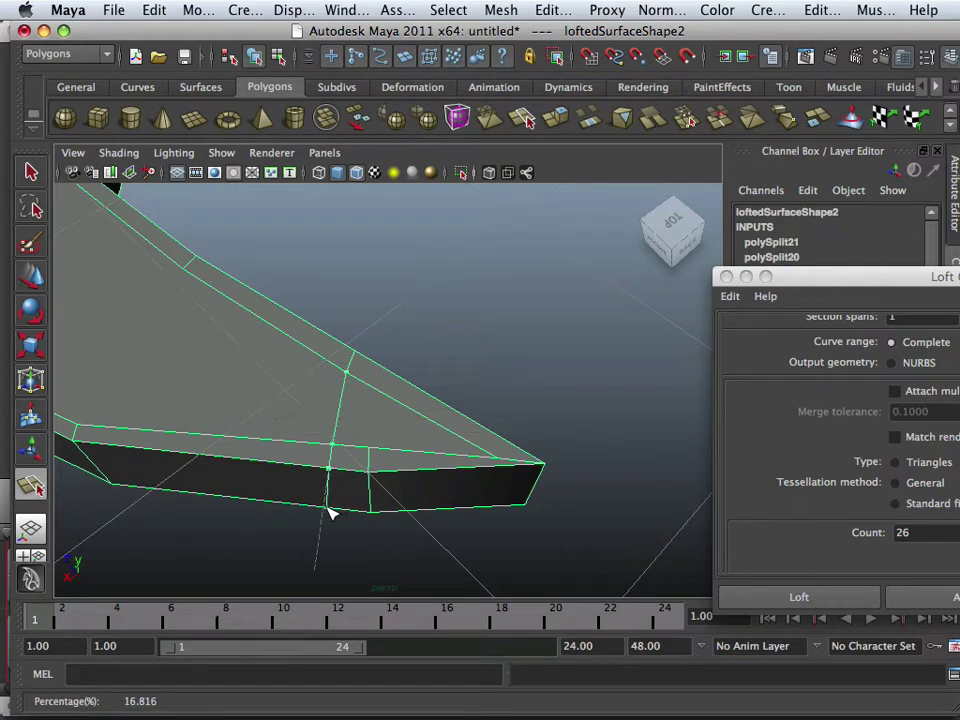
key(Return)
key(w)
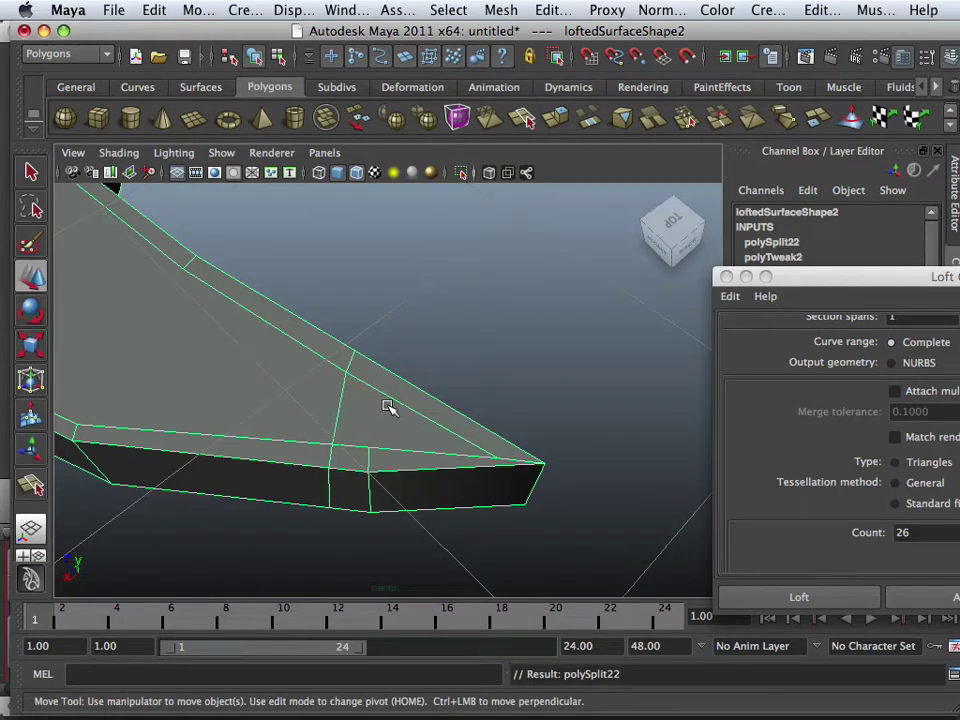
Select the edges enclosing the small inner face at the pointed tip to check its shape.
right_drag(388, 407, 392, 300)
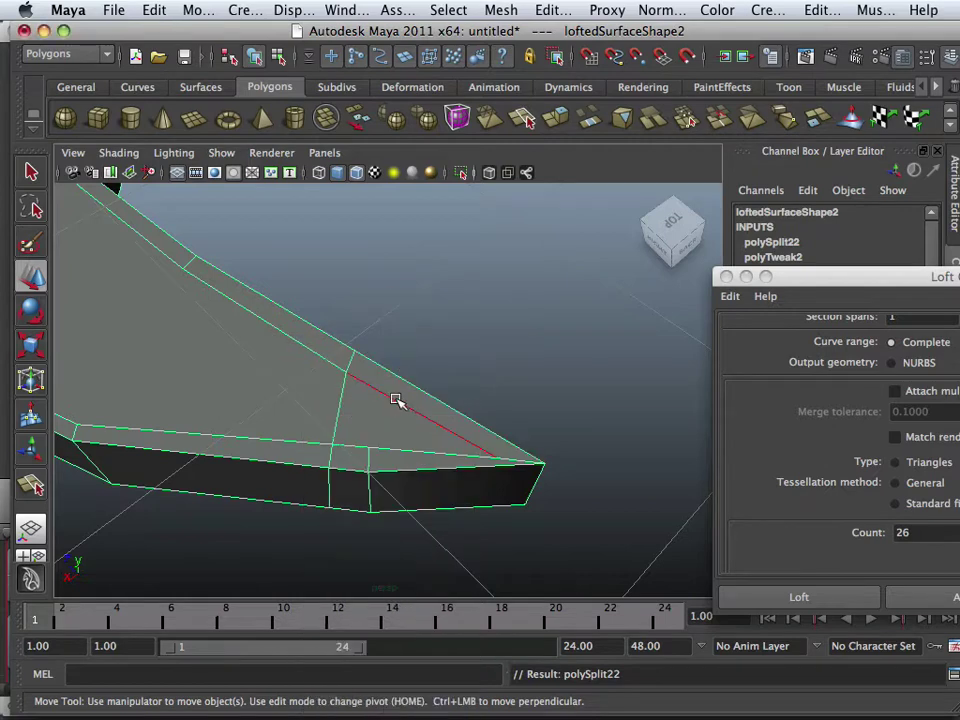
click(396, 400)
shift+click(342, 420)
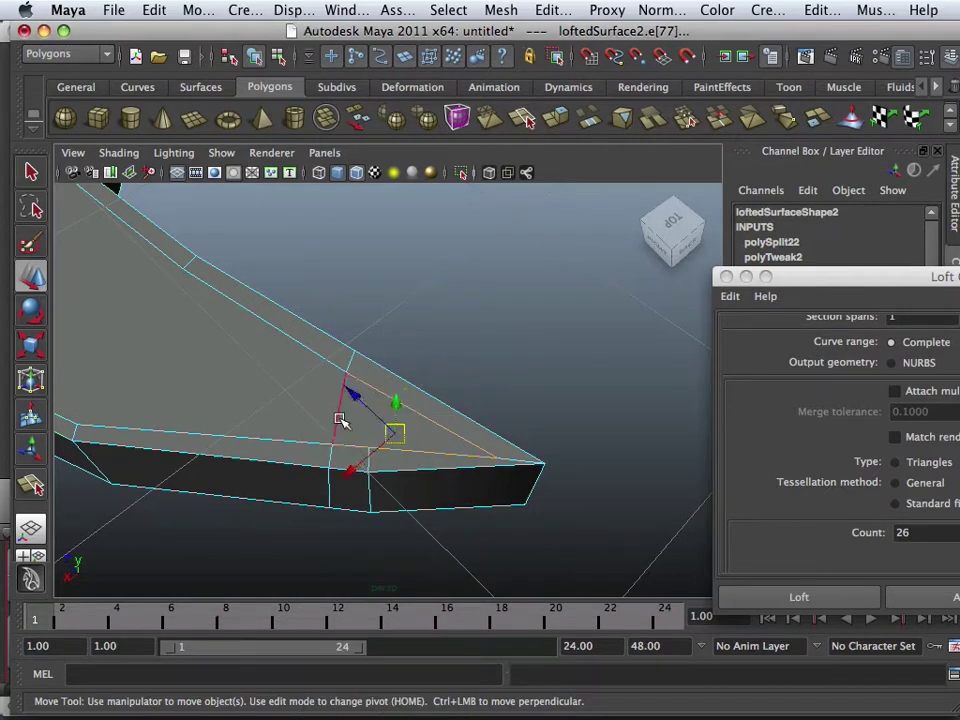
alt+drag(410, 470, 392, 500)
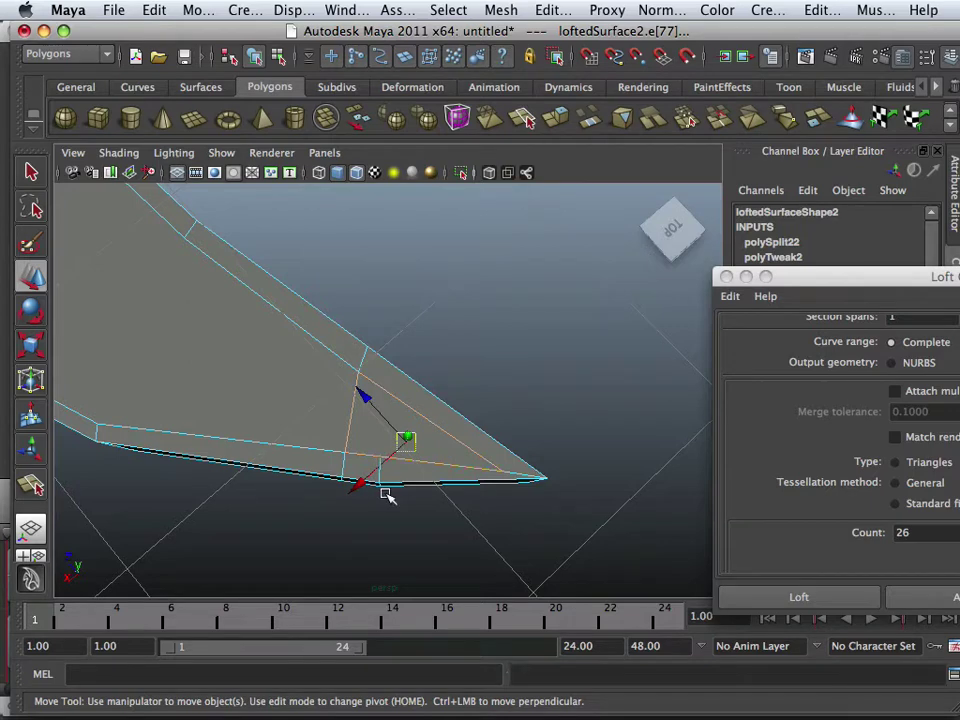
scroll(386, 485, up, 4)
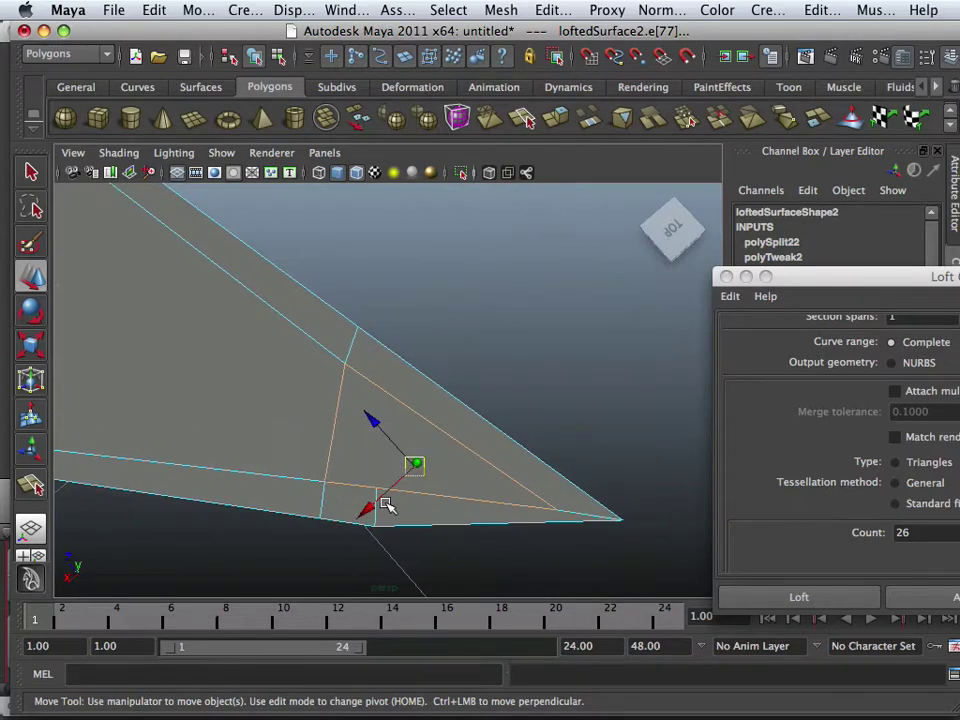
In the top view, move the border and inset vertices of the short edge beside the new split closer to the tip.
key(space)
key(space)
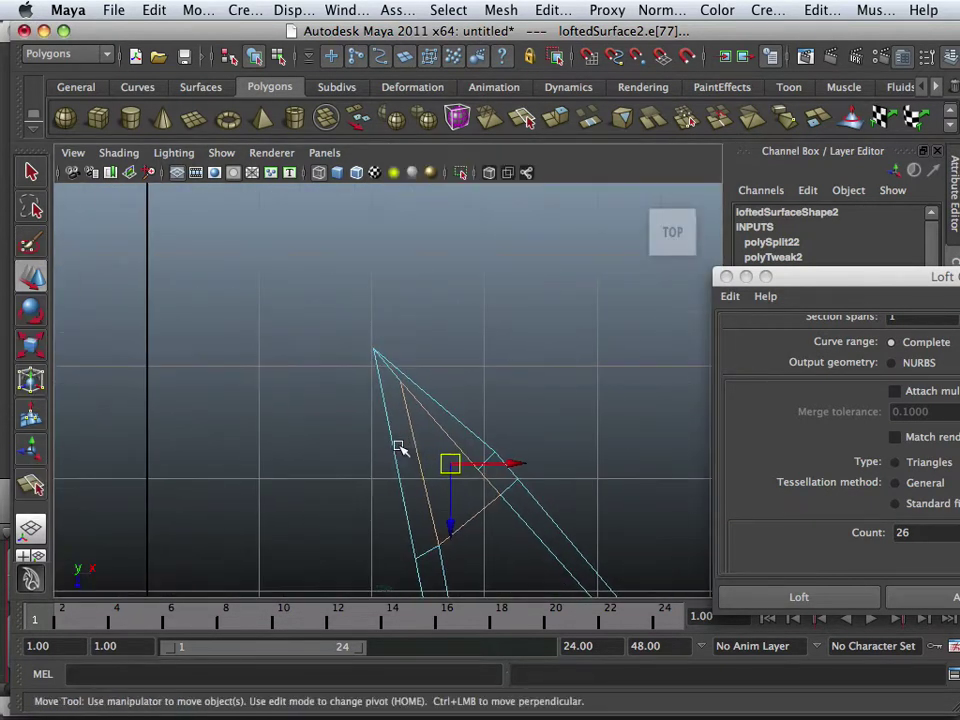
scroll(400, 447, up, 3)
right_drag(528, 511, 444, 343)
click(534, 519)
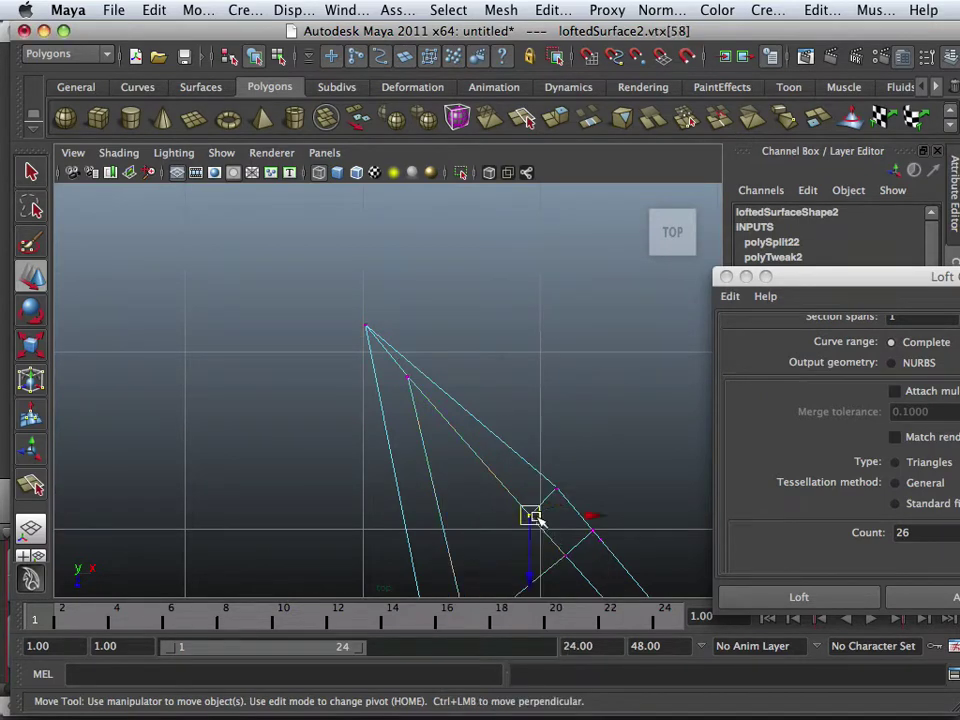
drag(527, 522, 437, 382)
alt+right_drag(437, 382, 534, 420)
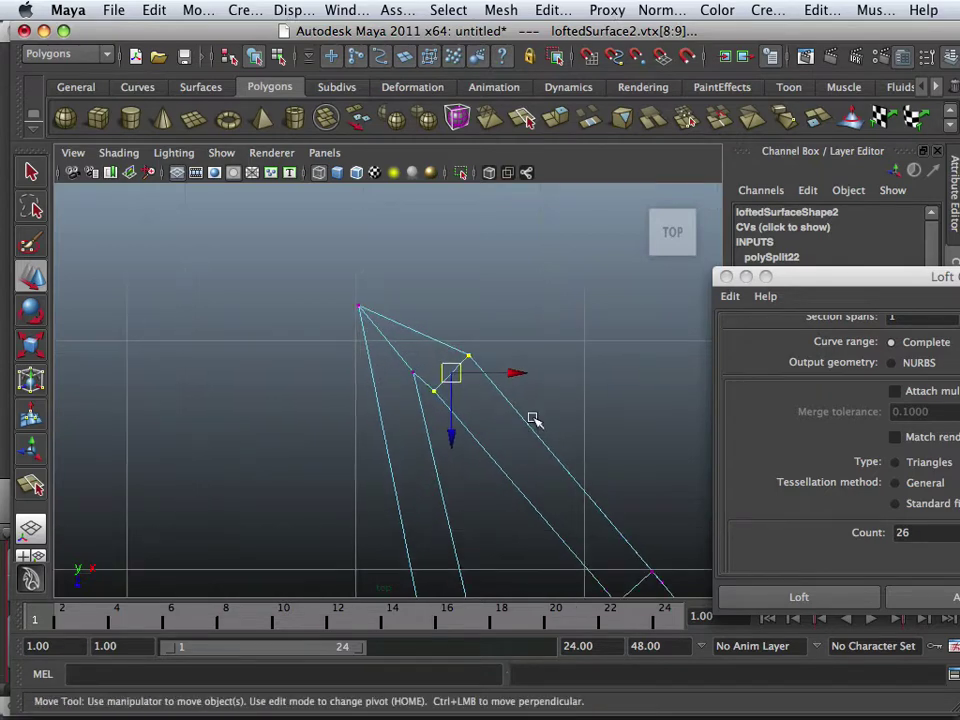
In the top view, shift the inset vertex nearest the pointed tip slightly down and move the outer border vertices of the short edge toward the tip.
alt+middle_drag(446, 390, 465, 478)
alt+right_drag(465, 478, 554, 541)
alt+middle_drag(503, 526, 463, 450)
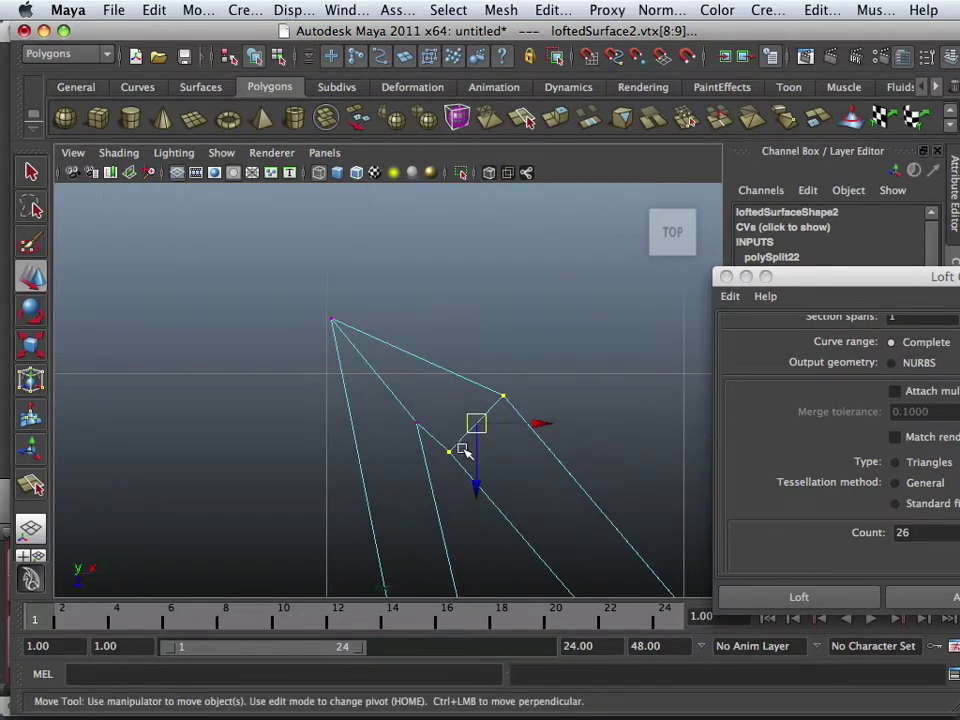
click(411, 420)
drag(414, 429, 412, 442)
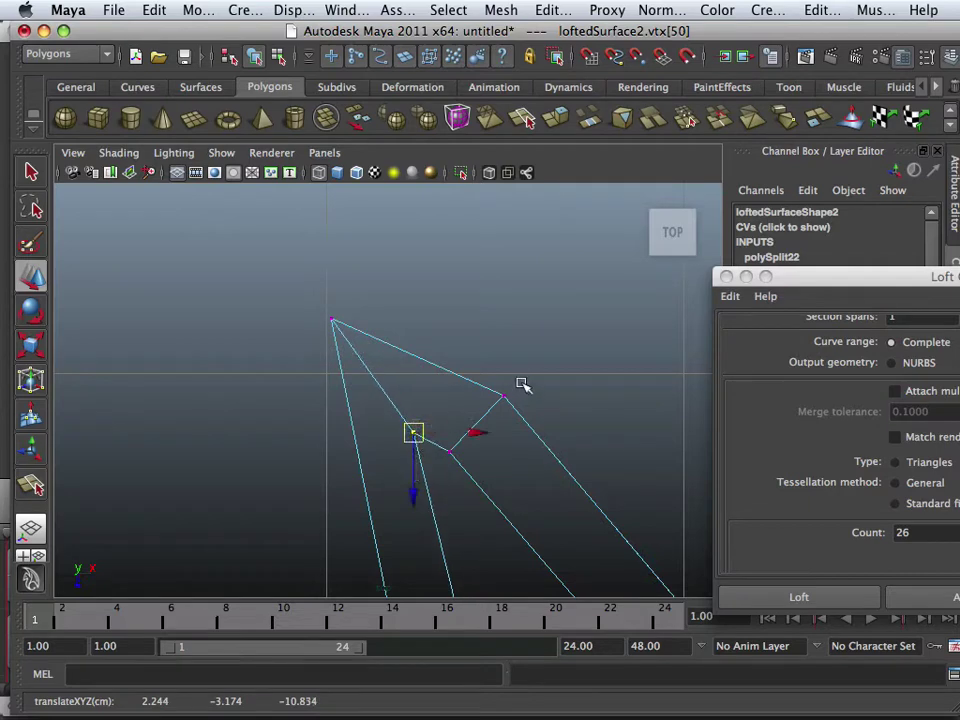
drag(521, 385, 405, 352)
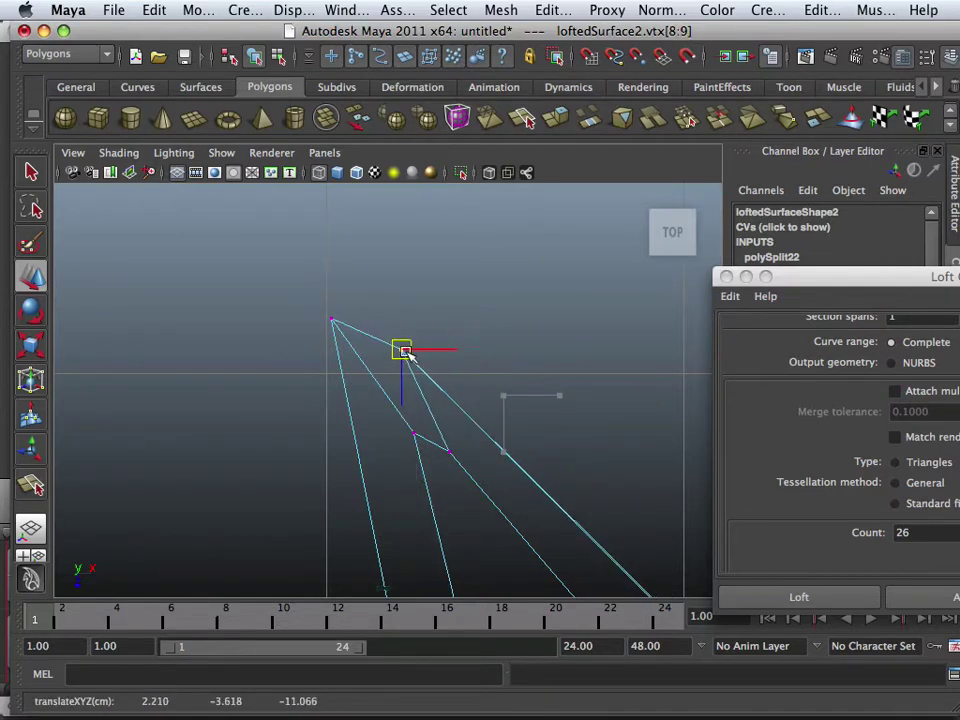
Reposition the two inset vertices near the tip to narrow the gap between them, then pull the adjacent border vertices further toward the tip.
click(414, 434)
drag(414, 433, 405, 441)
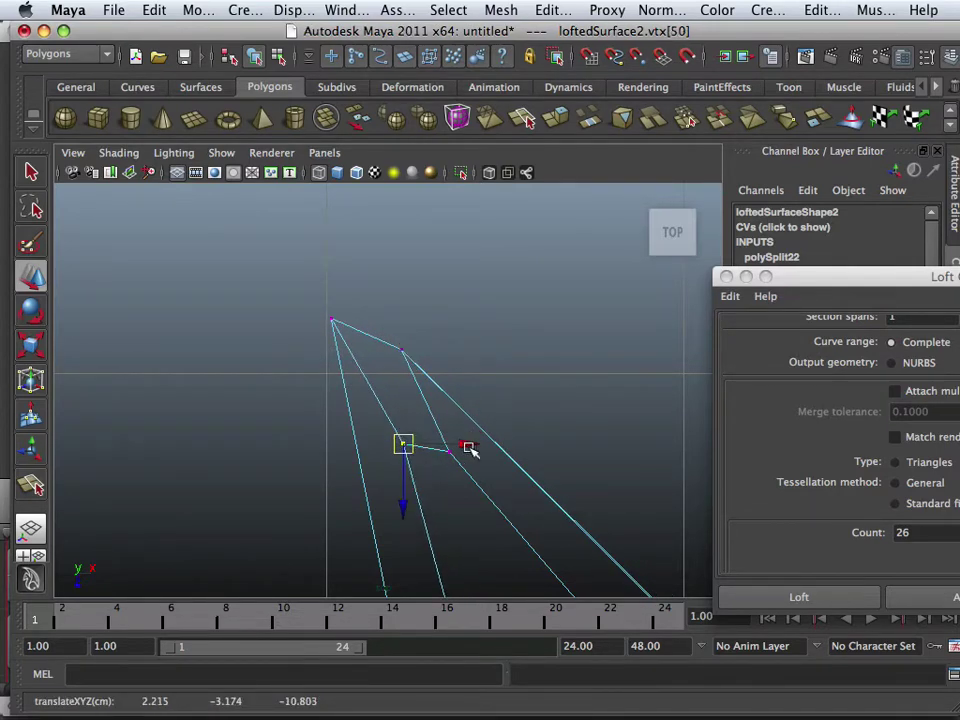
click(447, 449)
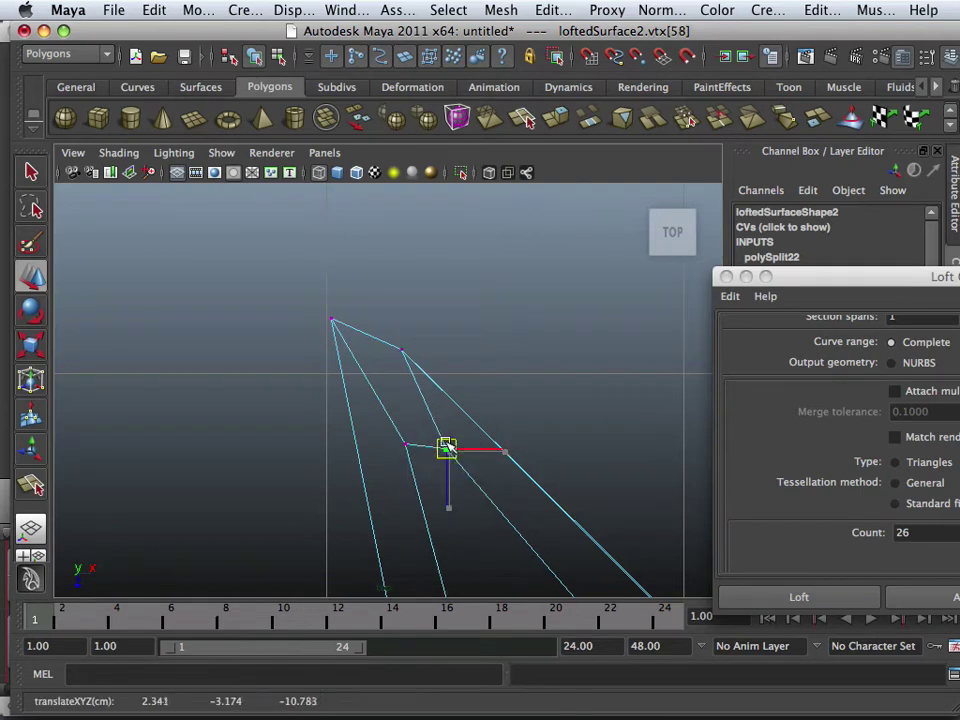
drag(447, 449, 429, 437)
click(401, 350)
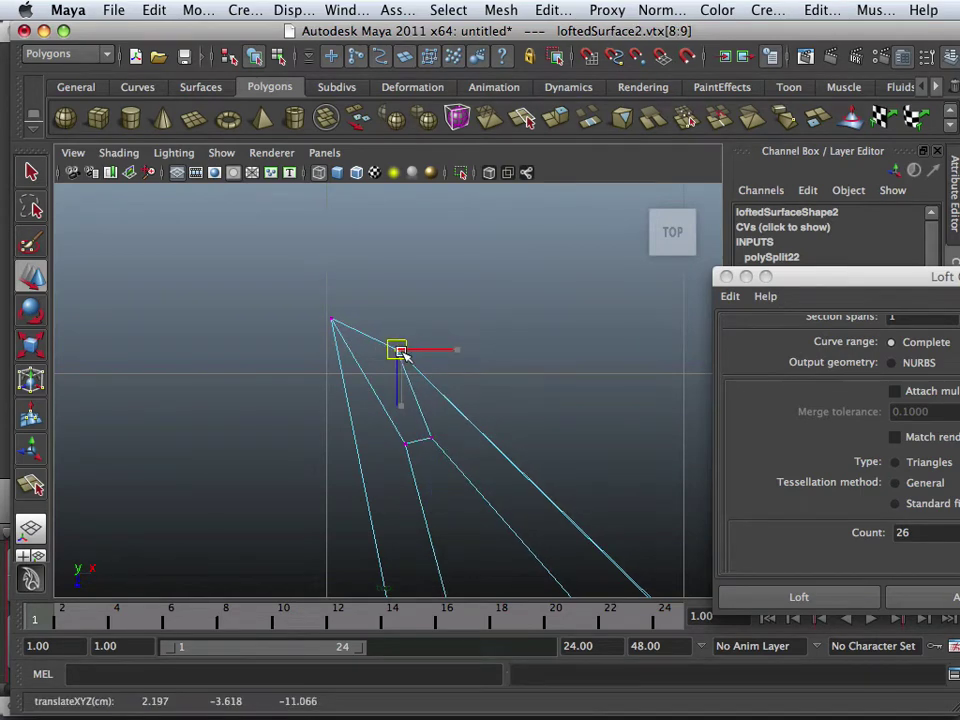
drag(401, 352, 377, 350)
In the perspective view, split the top face across between the next pair of opposite inset vertices behind the existing tip split.
key(space)
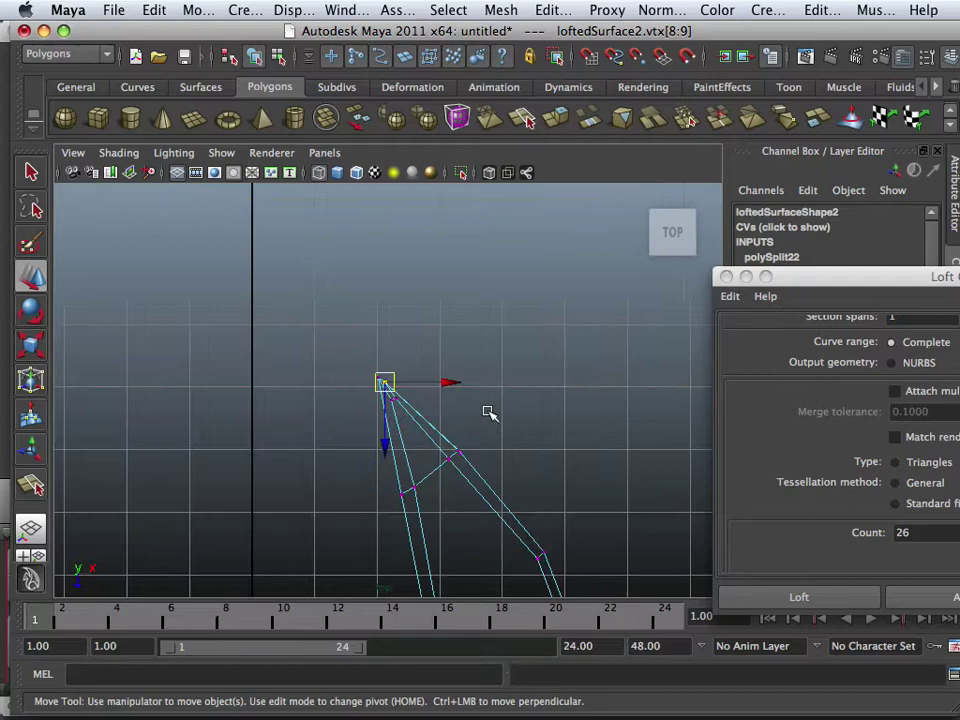
key(space)
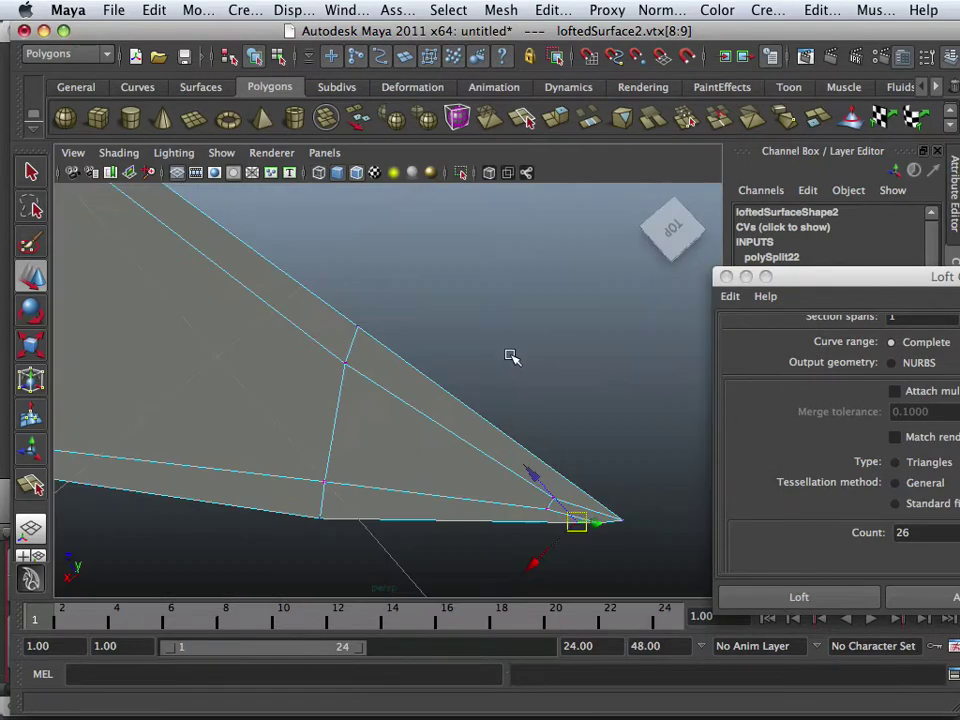
alt+right_drag(512, 358, 454, 431)
alt+drag(454, 431, 424, 396)
alt+middle_drag(424, 396, 444, 404)
alt+drag(444, 405, 384, 462)
click(526, 119)
click(343, 304)
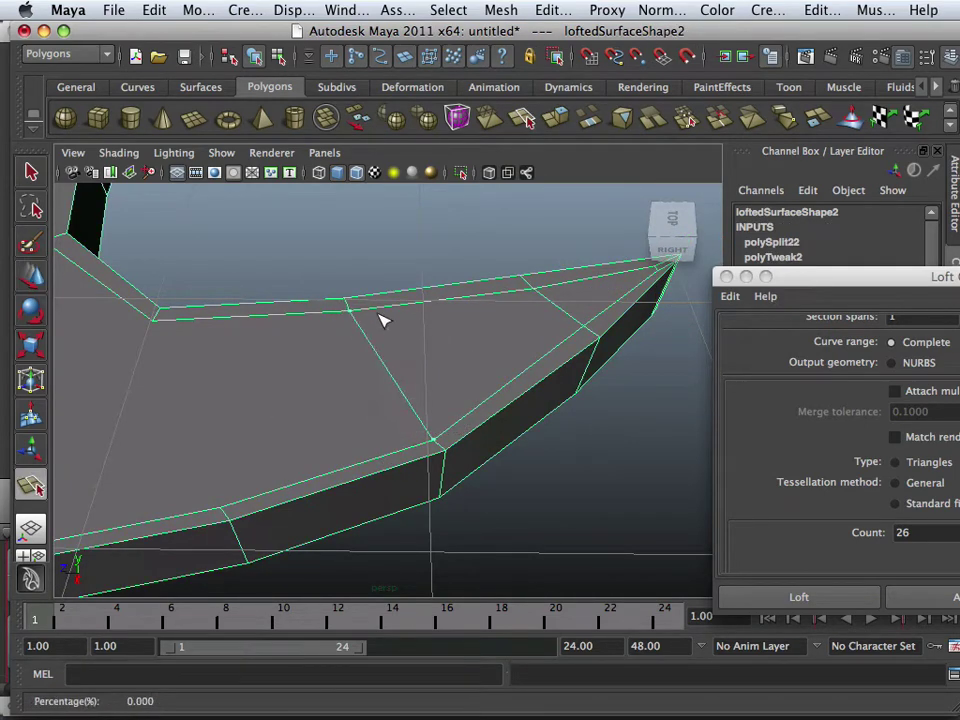
key(Return)
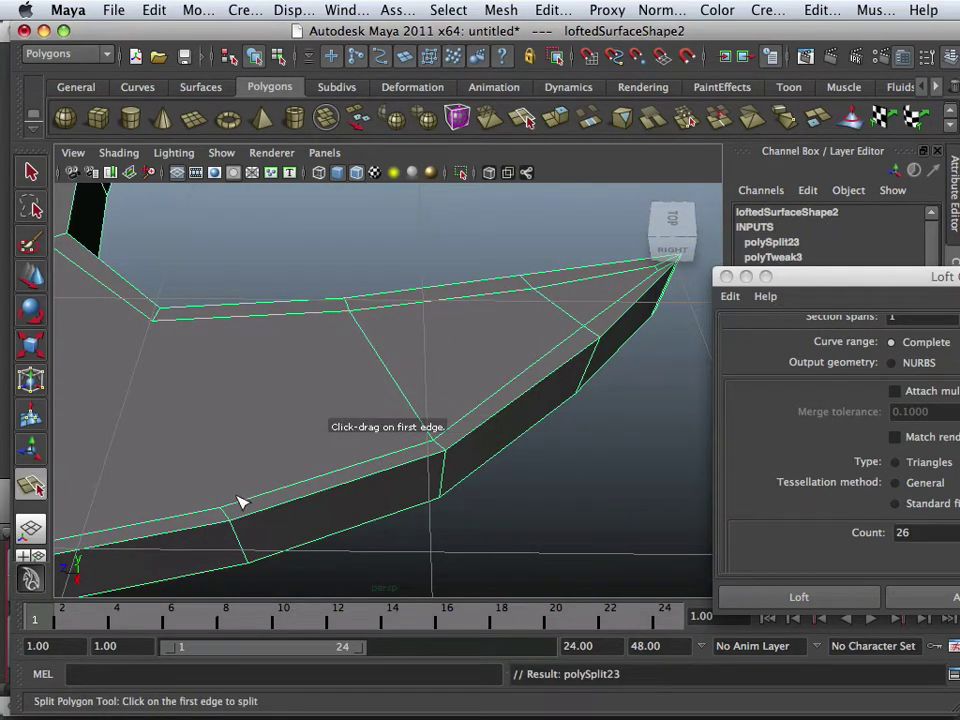
Split the top face from the next inset vertex along the curved outer edge to the inset vertex at the inner bend.
drag(240, 503, 180, 508)
drag(163, 325, 130, 330)
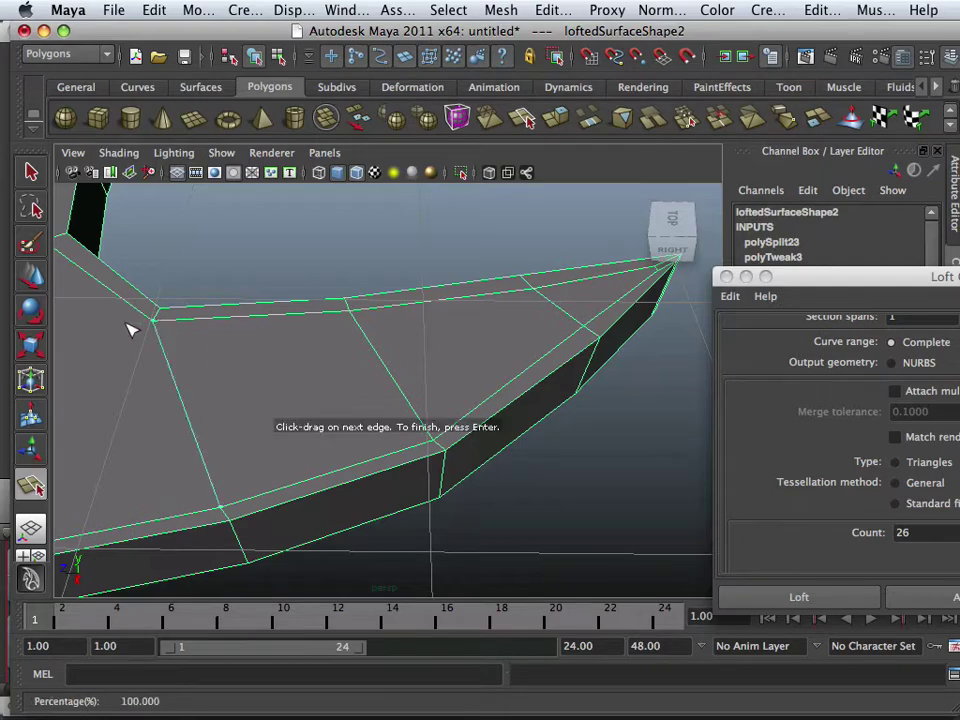
key(Return)
key(w)
Try to split the top face from the next inset vertex on the curved outer edge to the inset corner where the arm meets the handle.
alt+drag(221, 347, 311, 357)
alt+right_drag(311, 357, 398, 408)
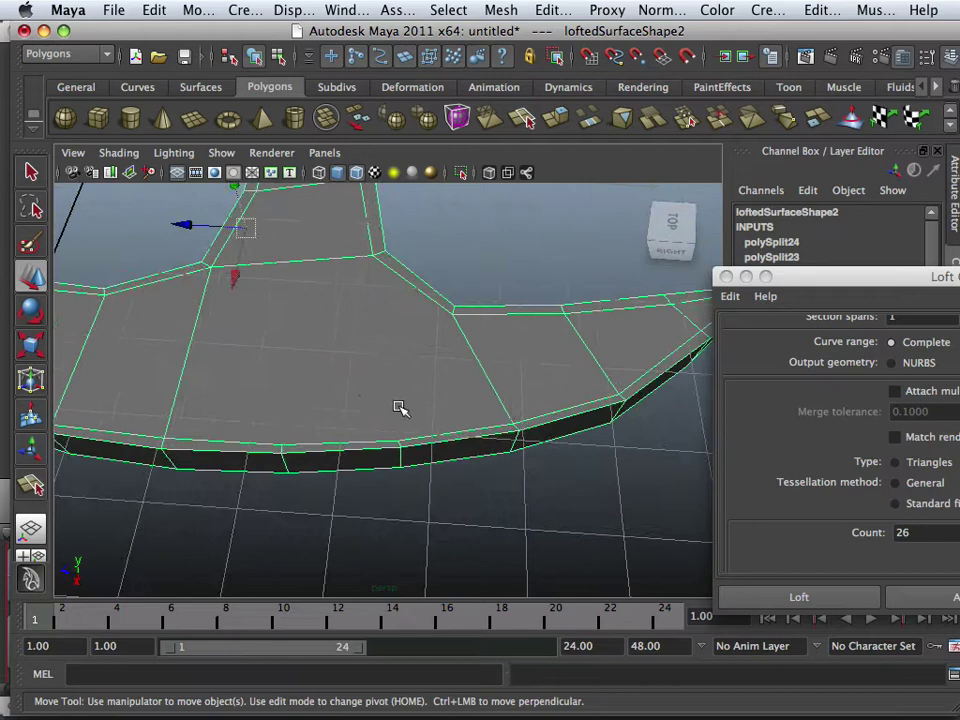
click(522, 125)
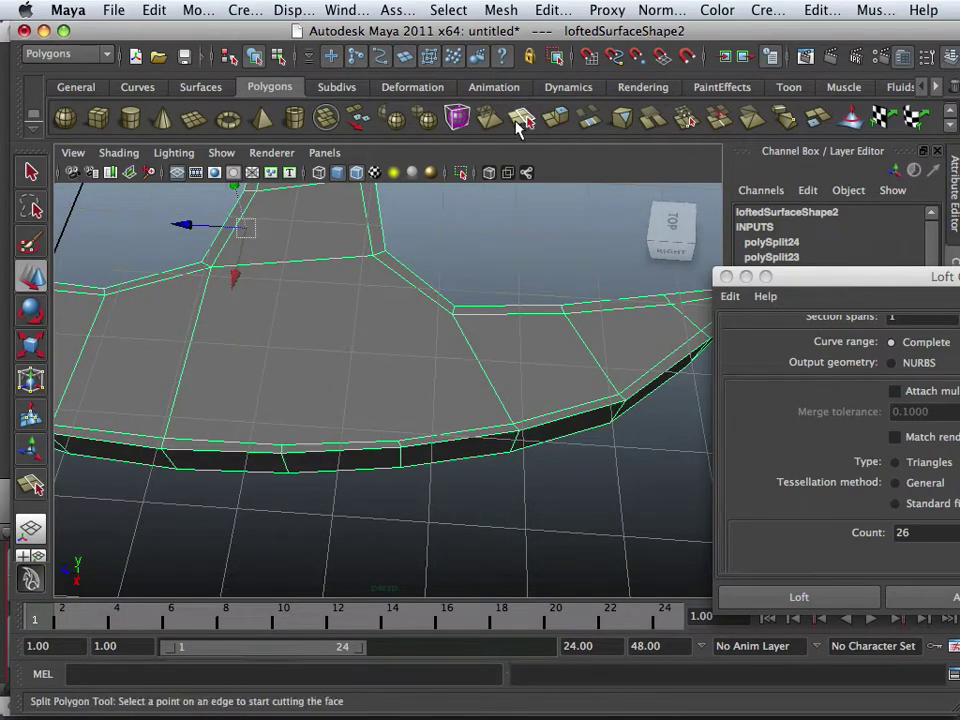
key(y)
drag(425, 440, 400, 441)
drag(349, 266, 413, 272)
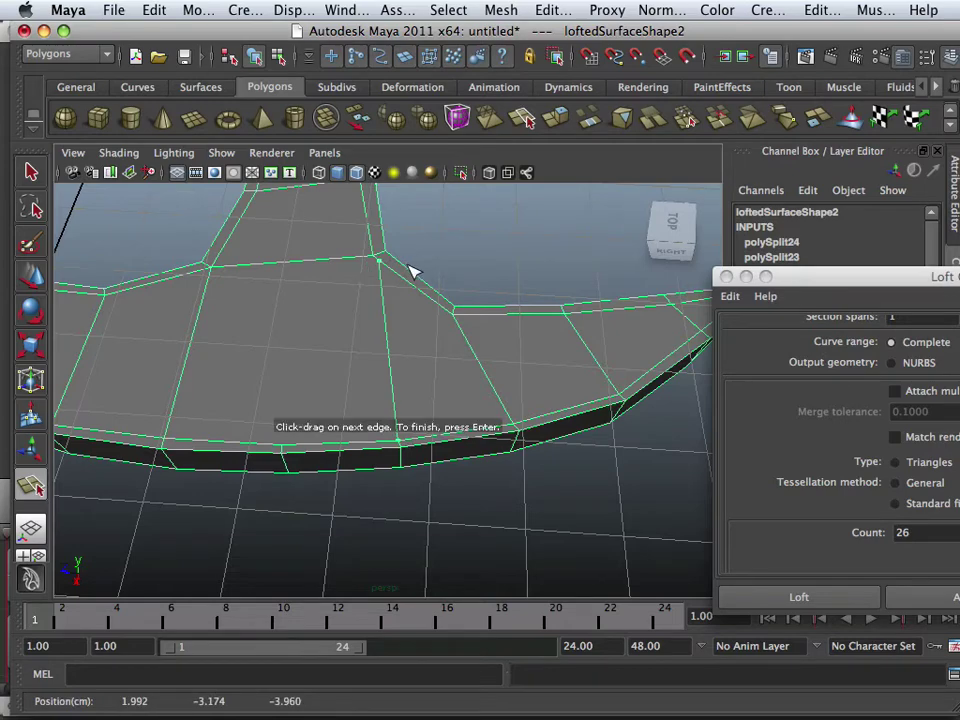
alt+drag(320, 319, 480, 325)
alt+middle_drag(268, 378, 313, 324)
alt+drag(313, 324, 375, 328)
alt+right_drag(296, 373, 405, 373)
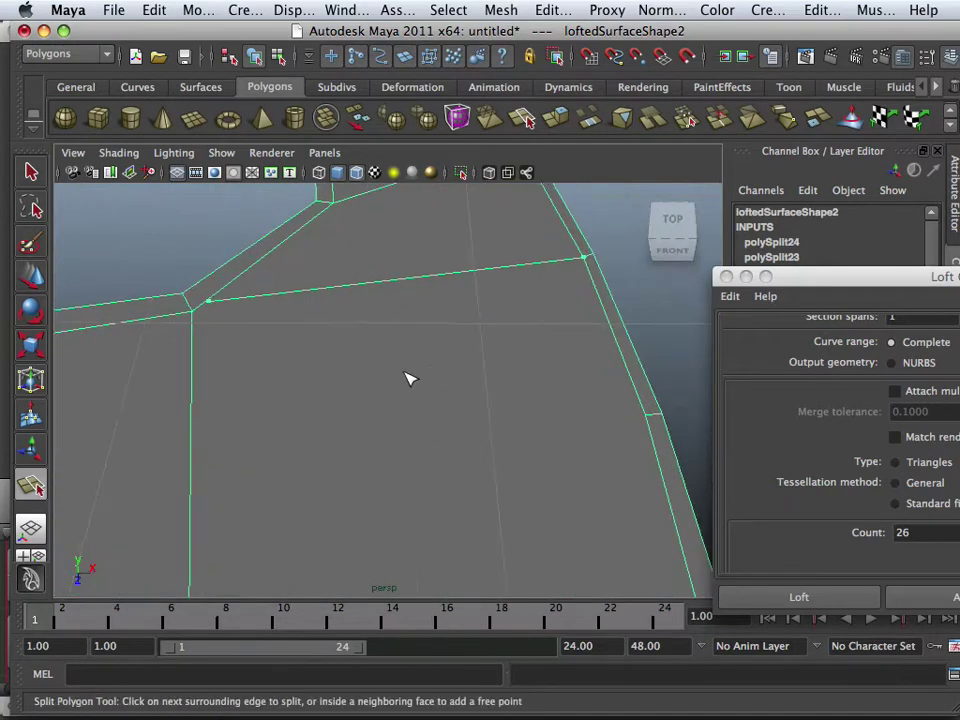
alt+middle_drag(296, 377, 424, 431)
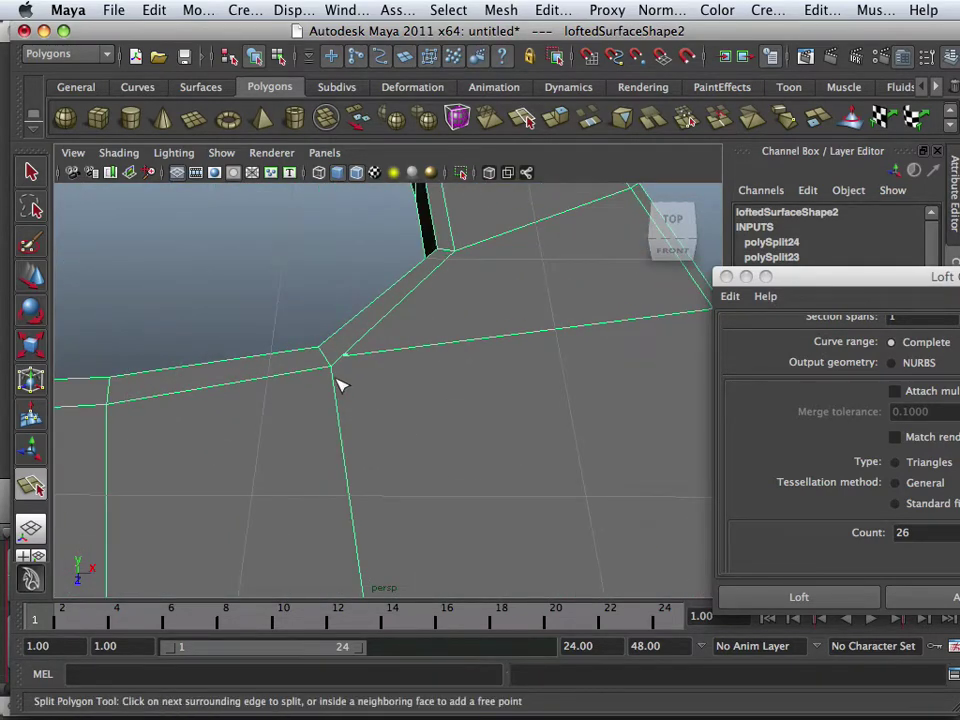
key(w)
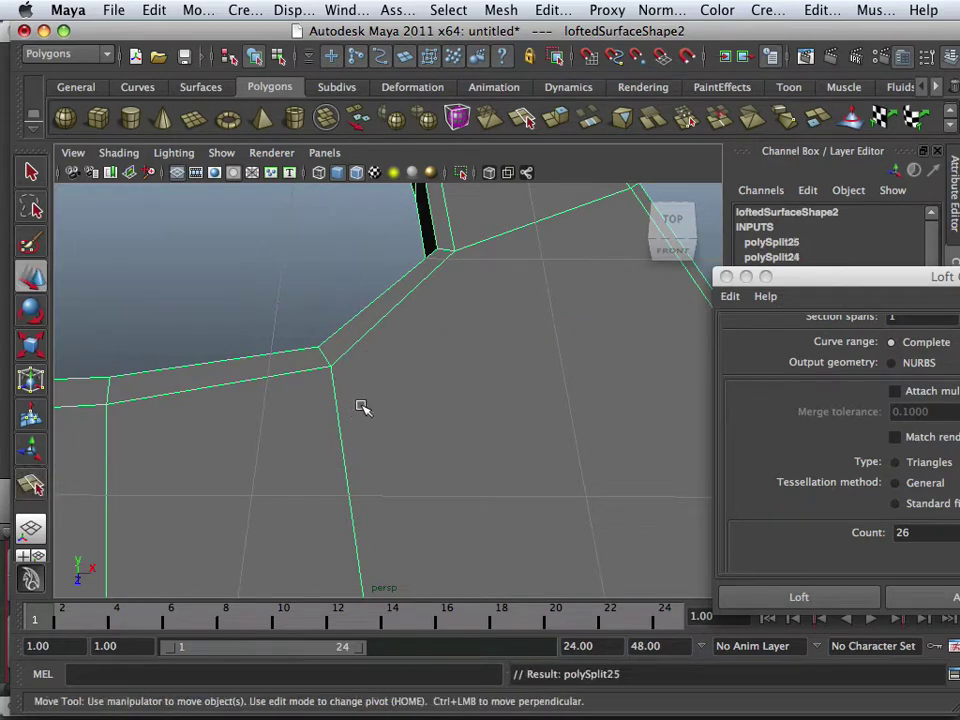
Split the top face from the inset vertex at the inner corner beside the handle to the opposite inset vertex on the curved outer edge.
alt+drag(460, 366, 456, 366)
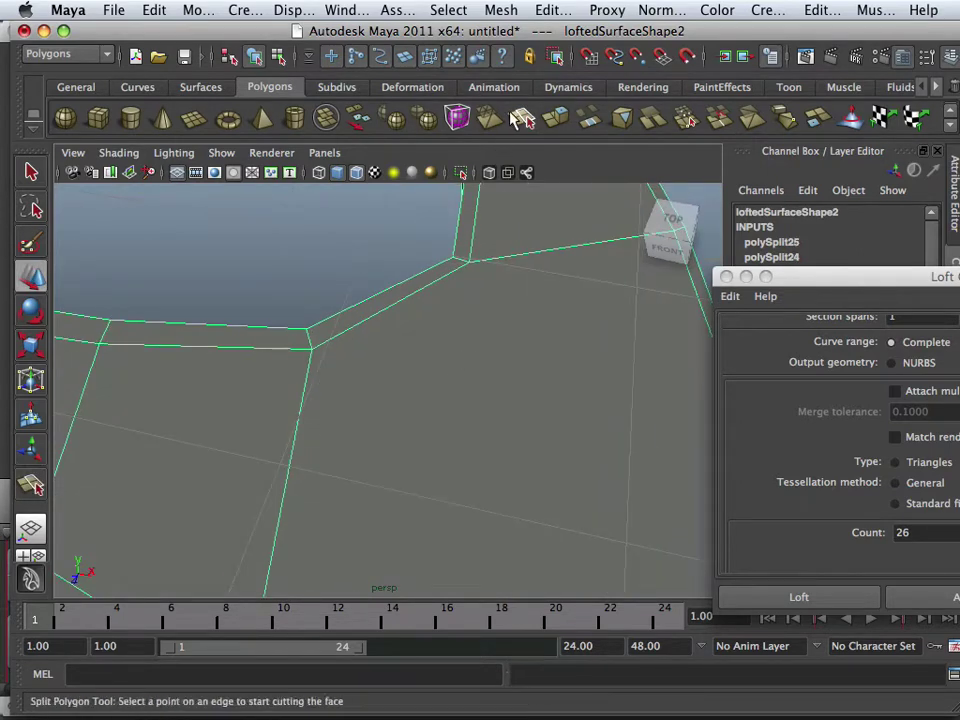
key(g)
drag(341, 338, 268, 368)
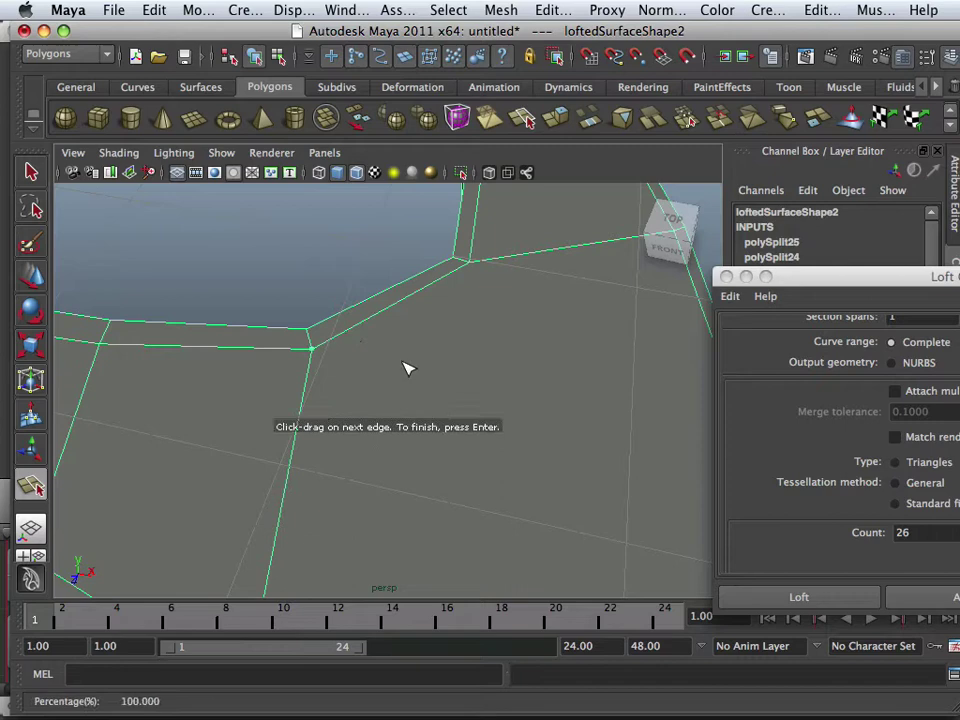
alt+middle_drag(485, 358, 203, 364)
drag(398, 390, 407, 349)
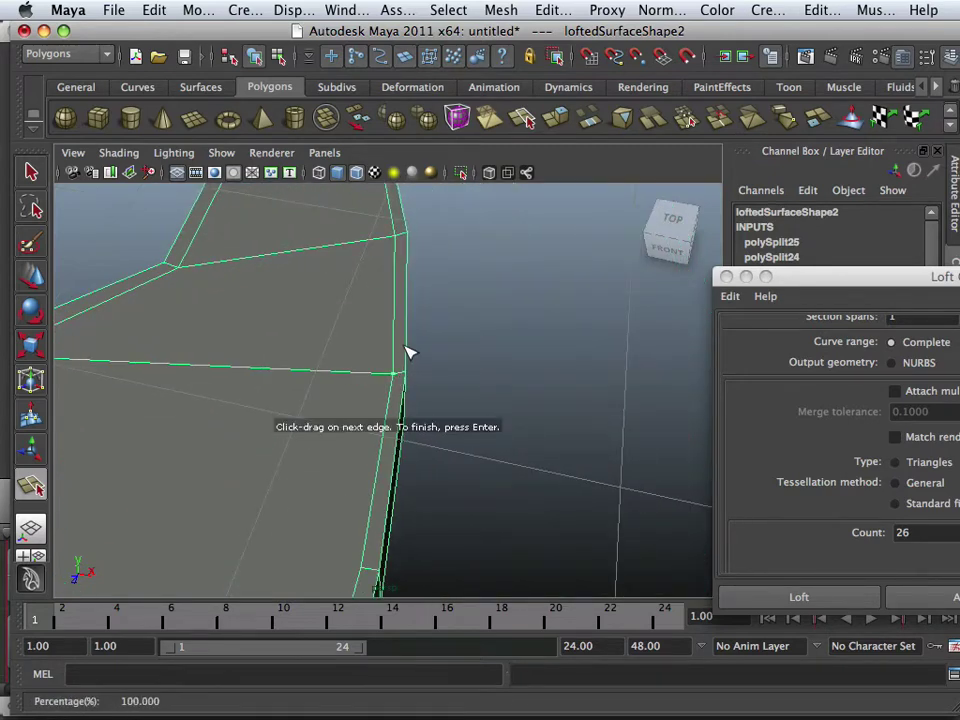
key(Return)
key(w)
Split the top face lengthwise from the middle inset vertex of the curved edge along the handle's centre, continuing across its end border and down the end face.
alt+drag(310, 357, 347, 315)
click(521, 120)
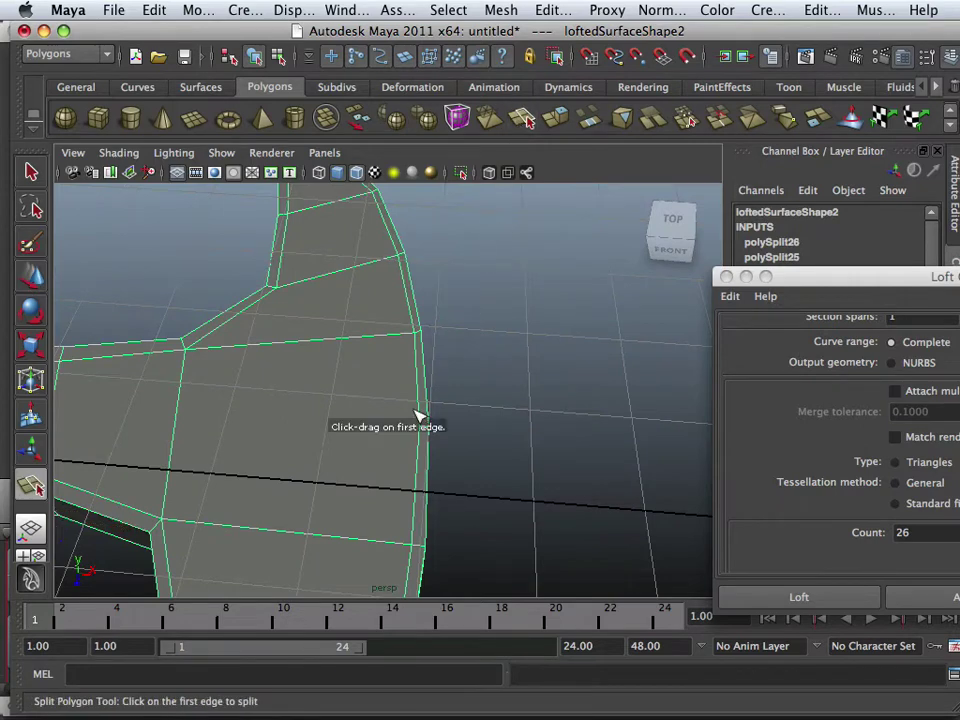
mouse_move(421, 441)
mouse_down()
mouse_move(392, 414)
mouse_move(272, 396)
mouse_move(360, 430)
mouse_move(360, 418)
mouse_move(214, 414)
mouse_move(288, 456)
mouse_move(279, 452)
mouse_up()
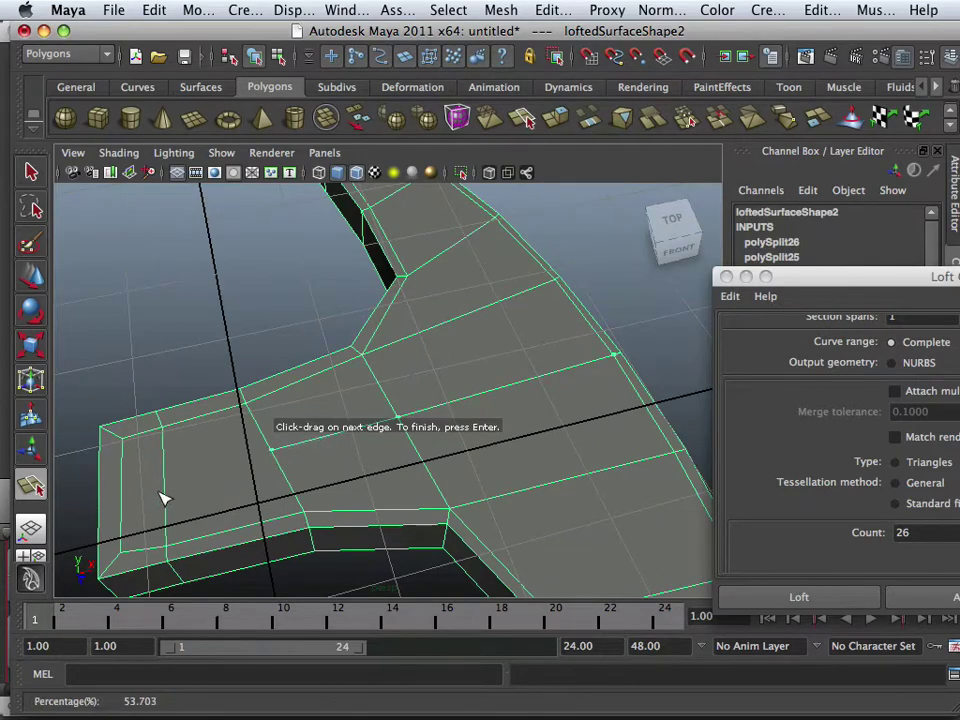
drag(163, 497, 298, 465)
click(124, 498)
alt+middle_drag(298, 465, 287, 365)
alt+right_drag(287, 365, 332, 391)
click(307, 369)
click(294, 418)
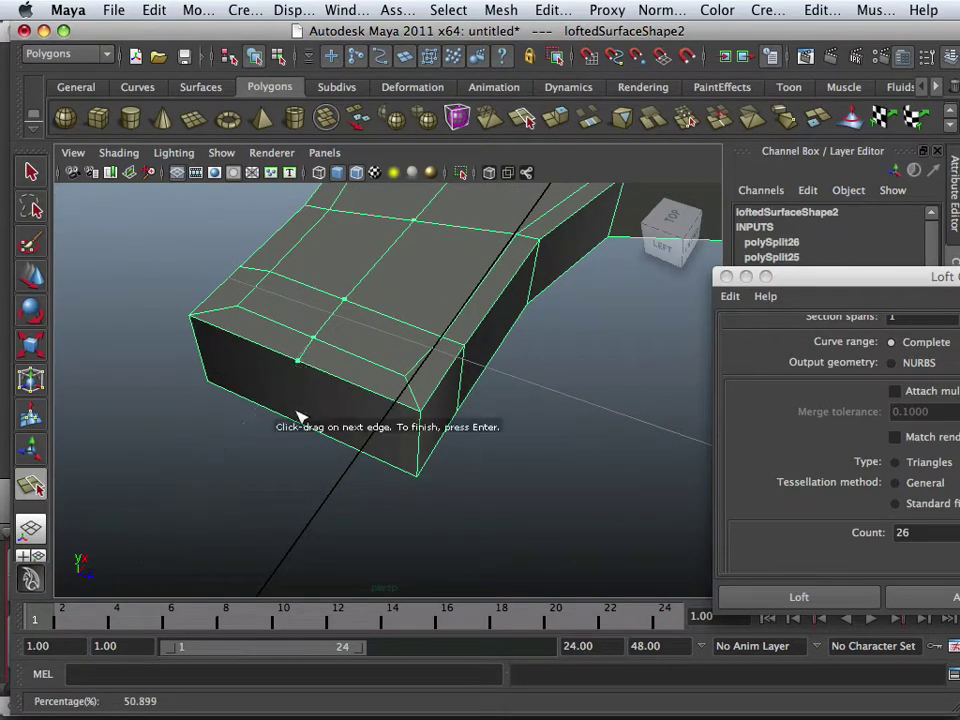
key(Return)
key(w)
Select the complete bottom border edge loop of the surface and raise it to make the sides thinner, then clear the selection.
alt+right_drag(457, 362, 343, 354)
alt+drag(343, 354, 212, 347)
alt+drag(248, 382, 358, 349)
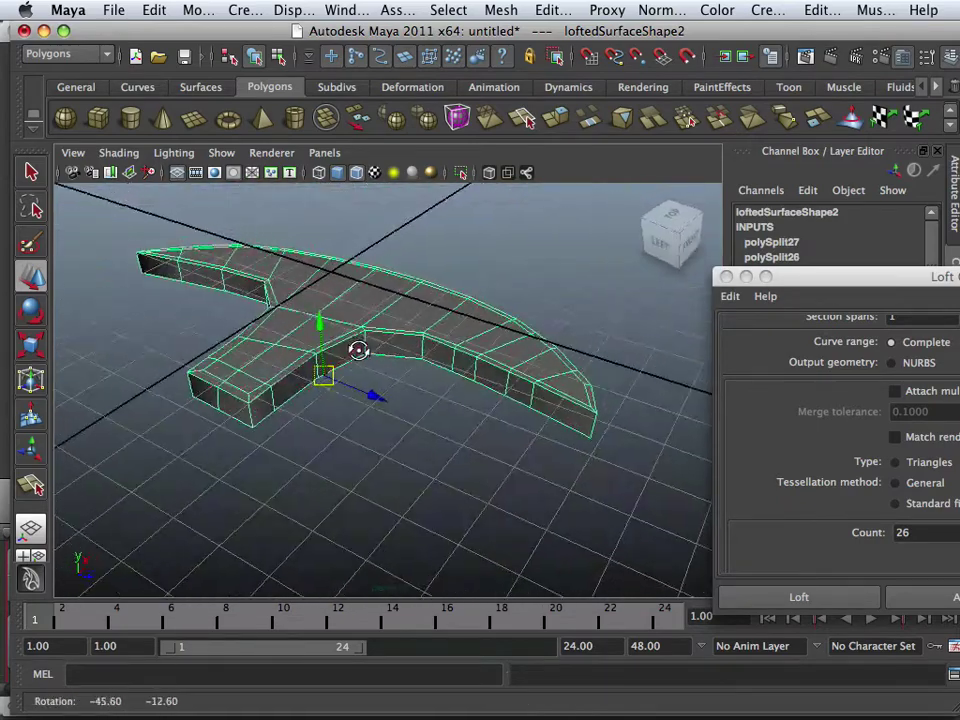
alt+right_drag(358, 349, 369, 394)
alt+drag(312, 391, 273, 409)
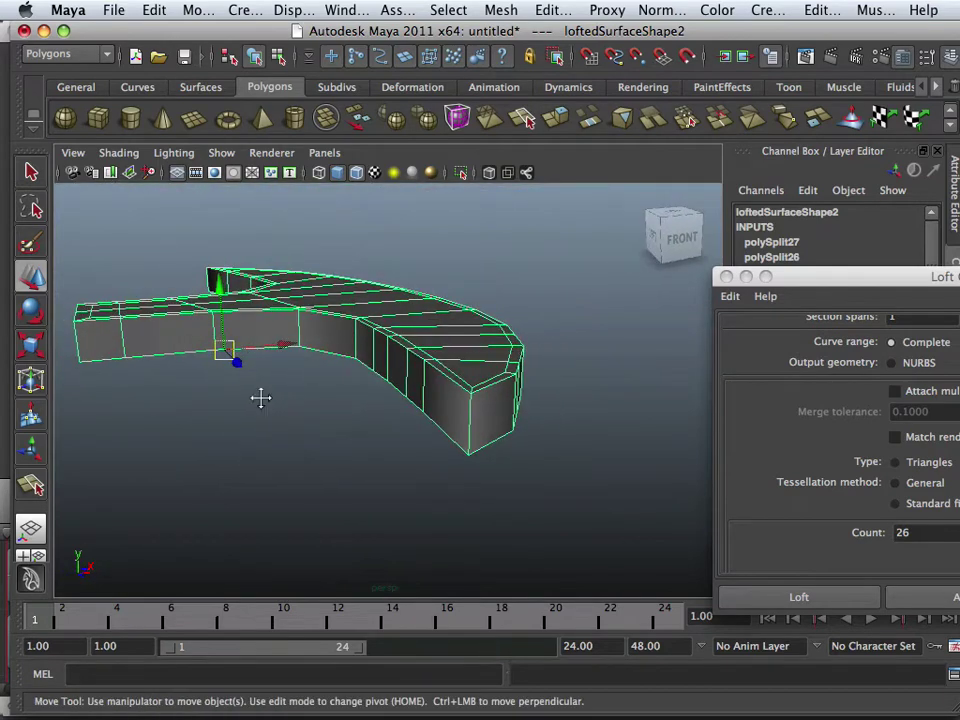
alt+middle_drag(260, 398, 304, 396)
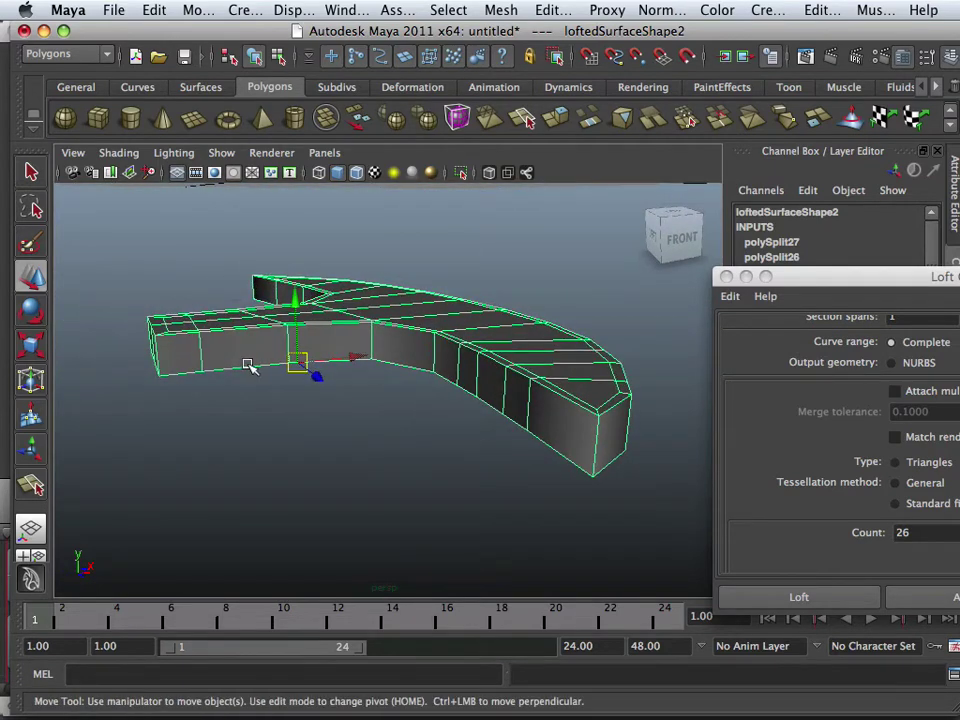
right_drag(250, 366, 253, 358)
click(249, 368)
ctrl+right_click(249, 368)
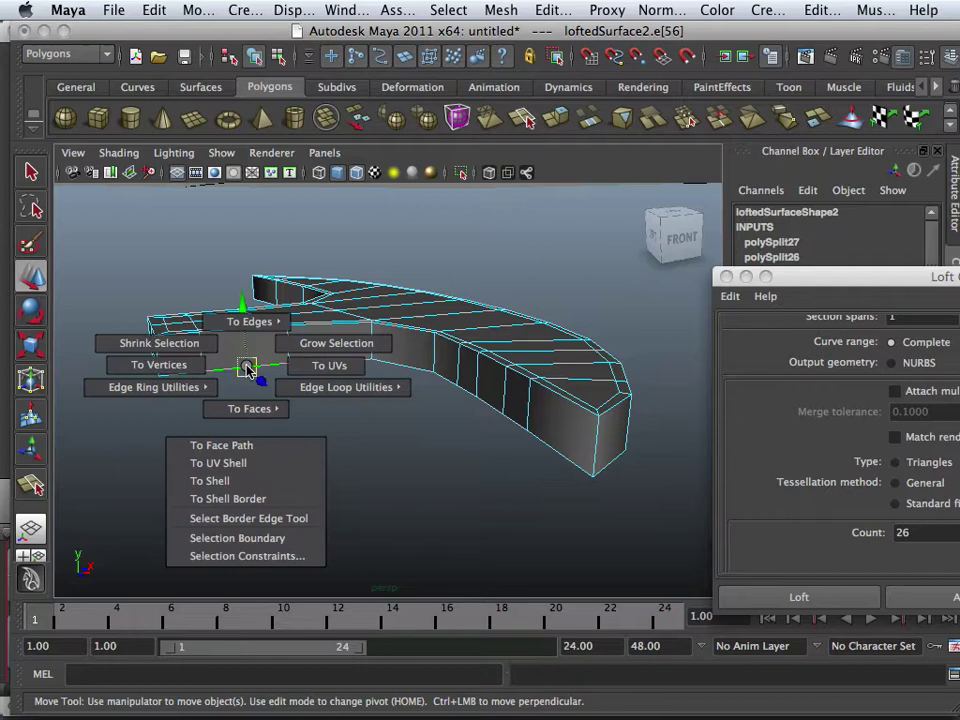
click(345, 387)
click(384, 408)
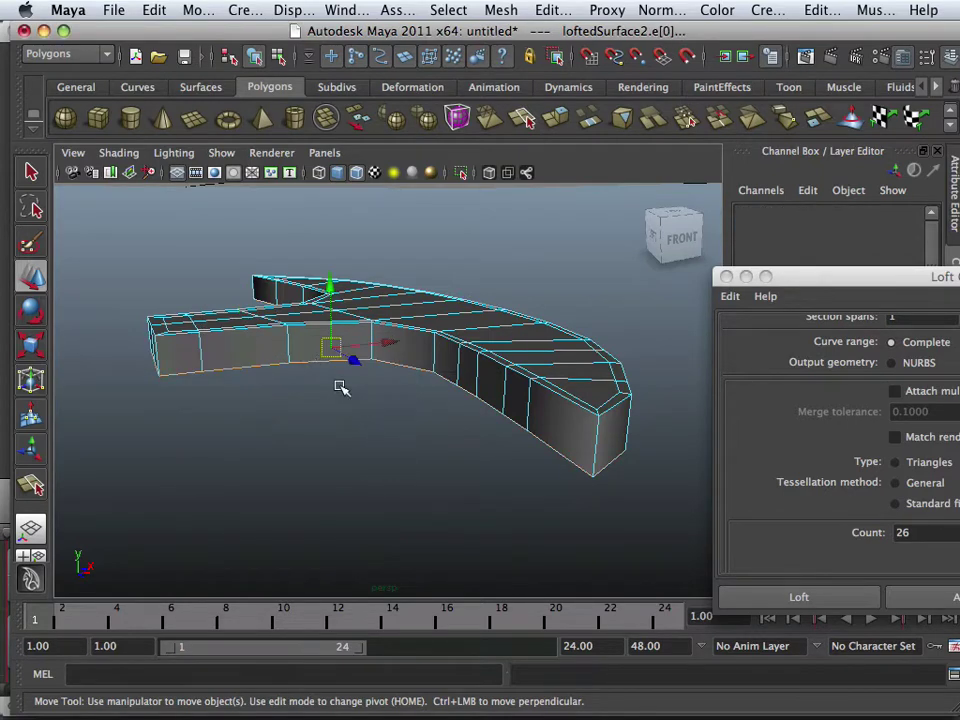
drag(333, 291, 386, 315)
click(491, 276)
Return to object mode, select the lofted surface, and reset its transformations.
right_click(337, 309)
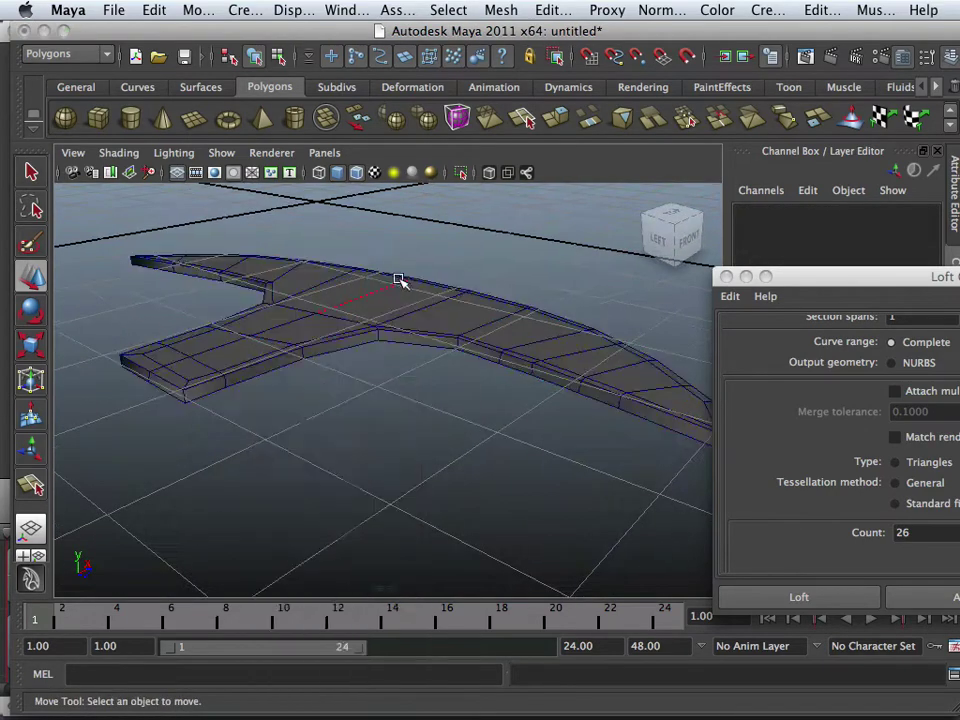
click(354, 321)
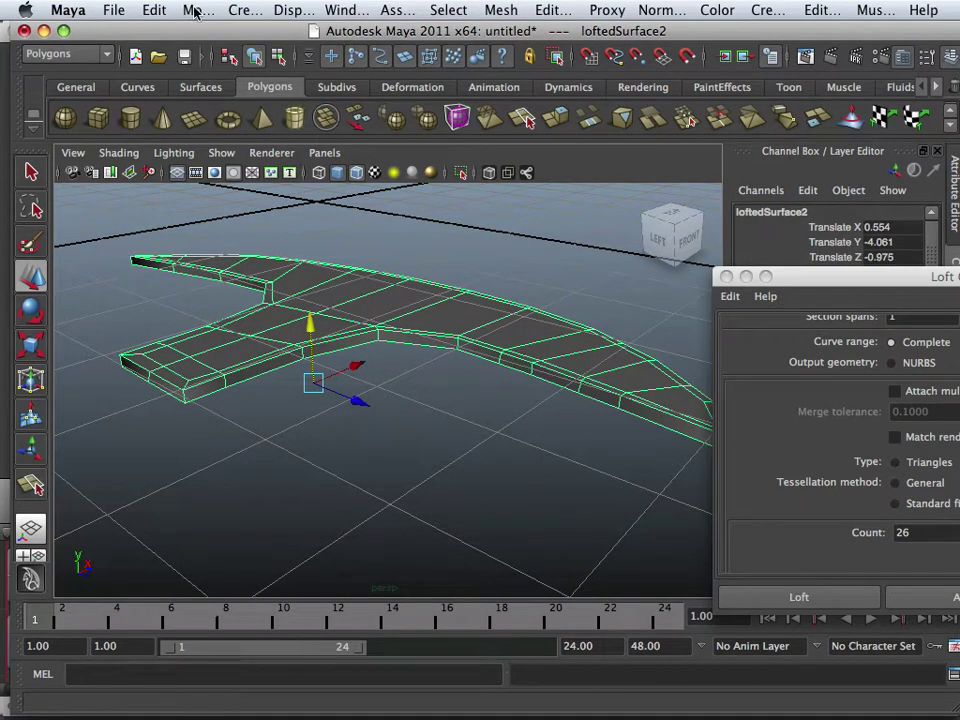
click(196, 12)
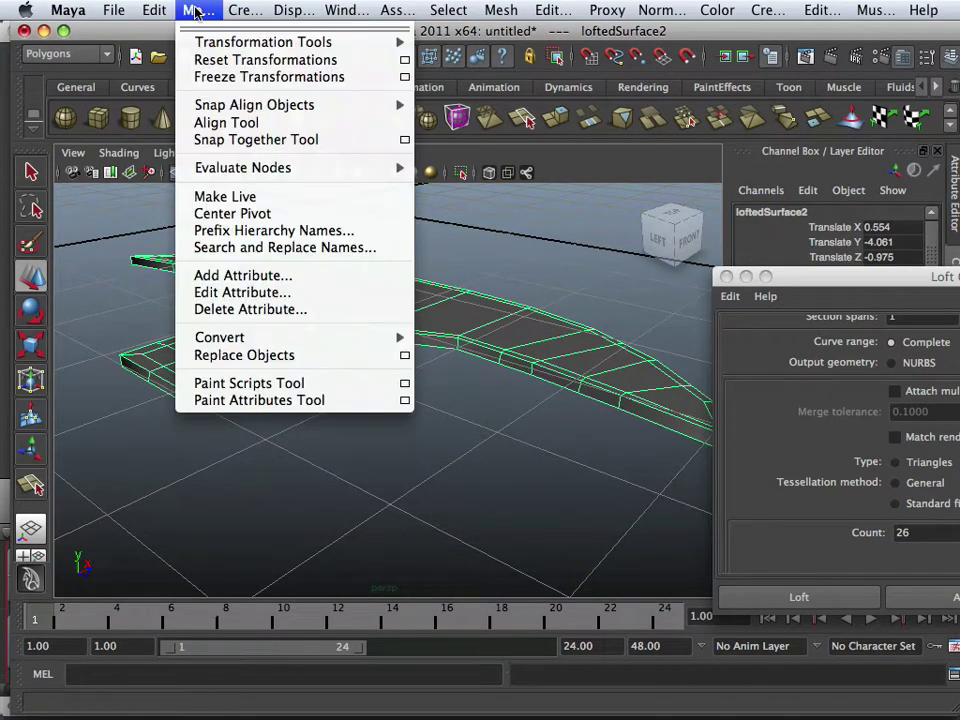
click(213, 60)
scroll(308, 184, down, 10)
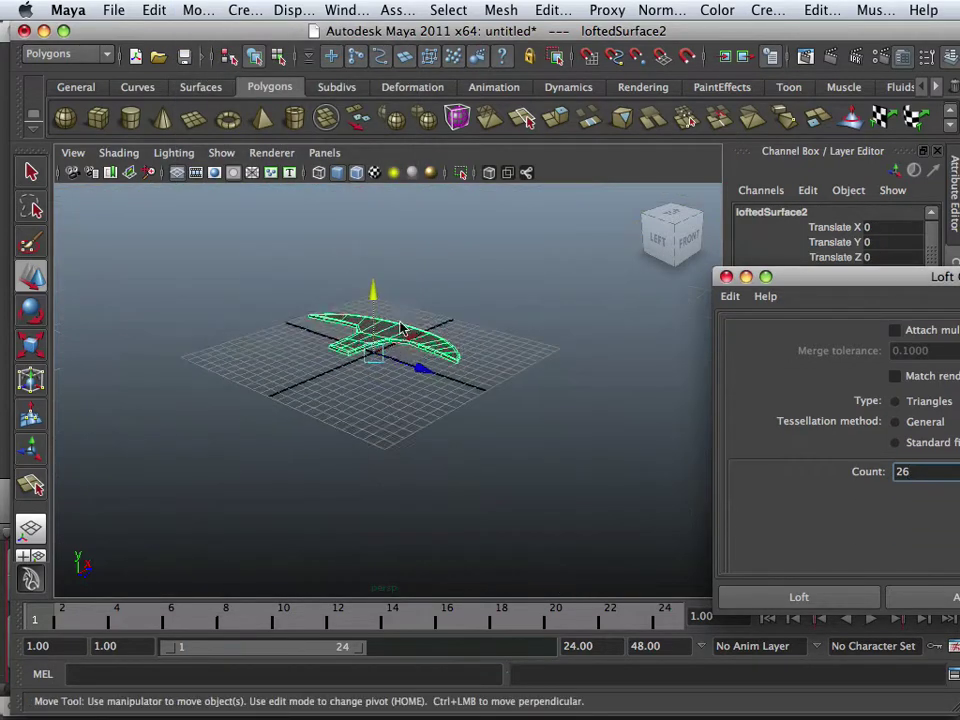
alt+drag(400, 327, 304, 300)
scroll(475, 368, up, 5)
alt+middle_drag(370, 260, 390, 412)
alt+drag(390, 410, 300, 380)
Center the pivot of the lofted surface and show the four-view layout.
click(153, 10)
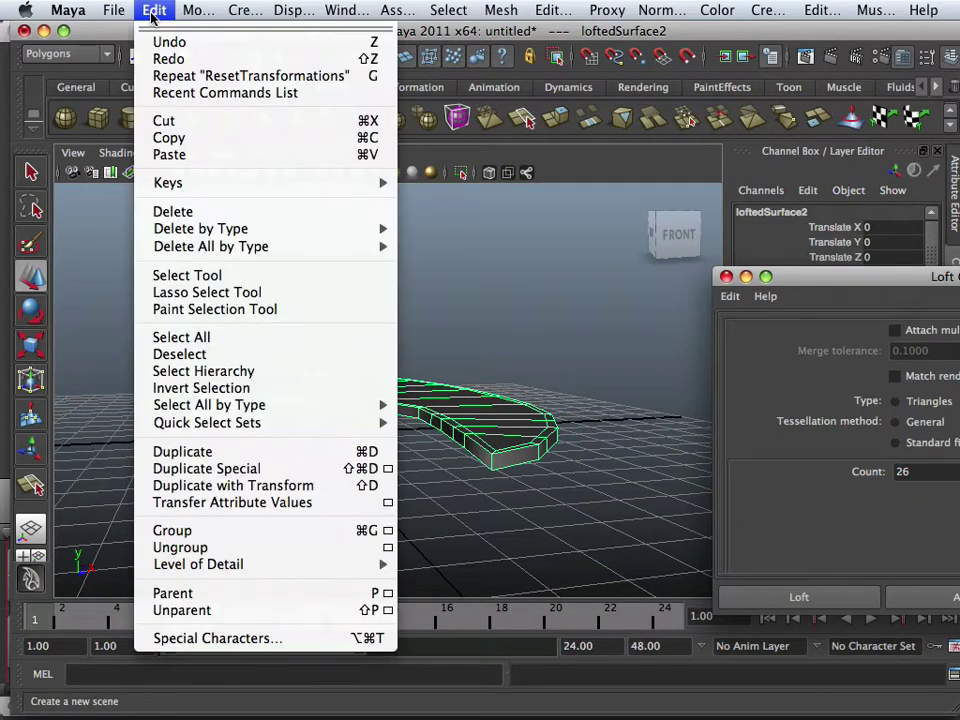
mouse_move(203, 10)
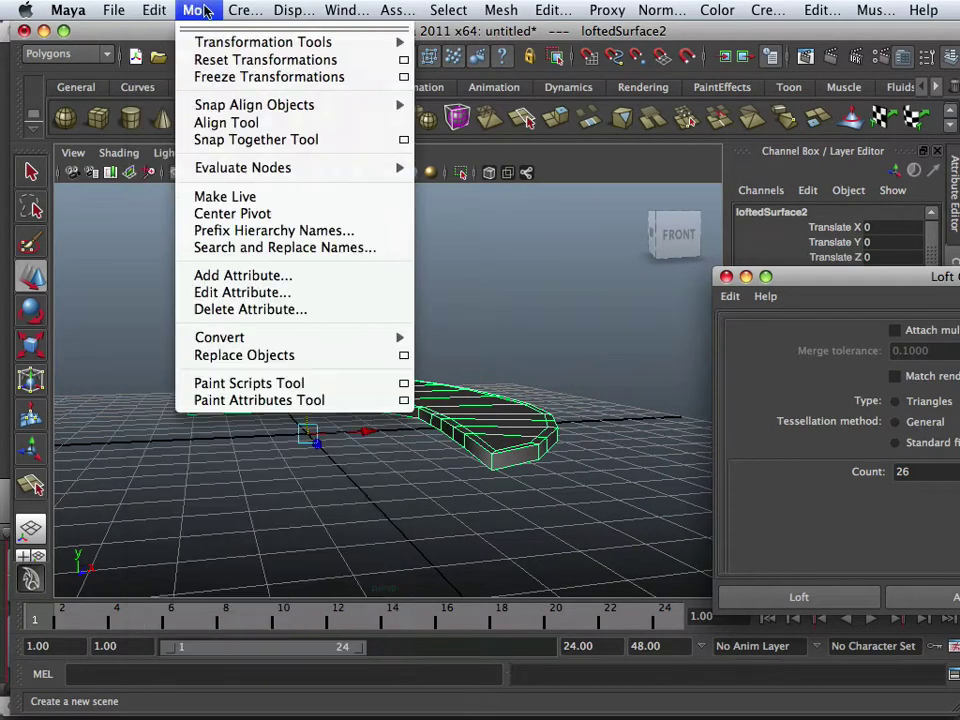
click(240, 213)
alt+right_drag(289, 274, 465, 358)
alt+drag(465, 358, 311, 368)
key(space)
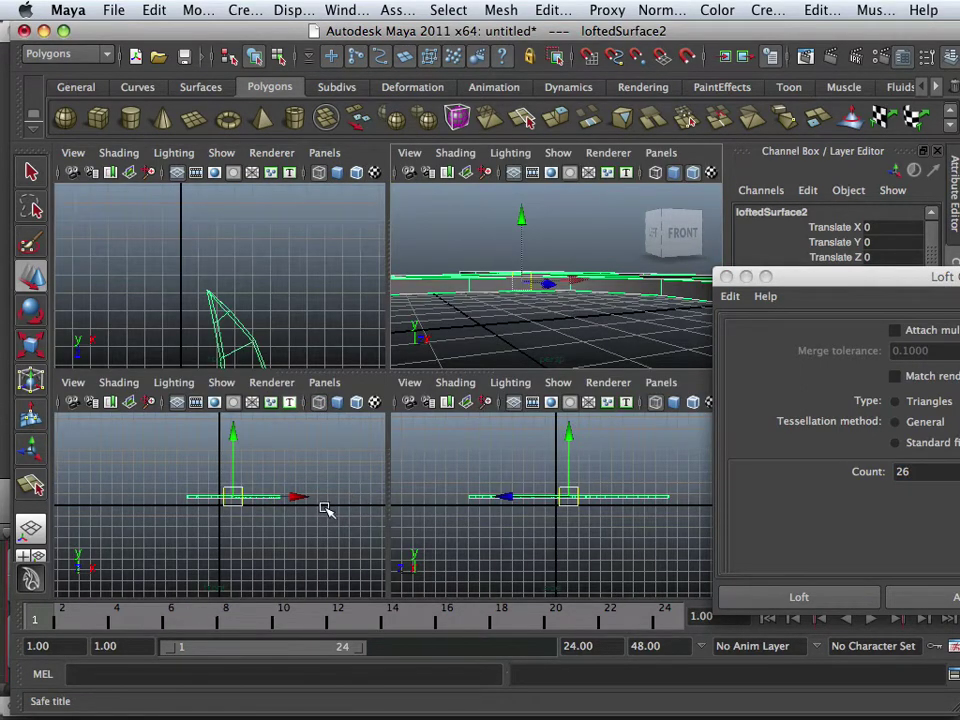
Move the lofted surface's pivot straight down to its bottom border in the front view.
key(space)
alt+right_drag(315, 506, 485, 364)
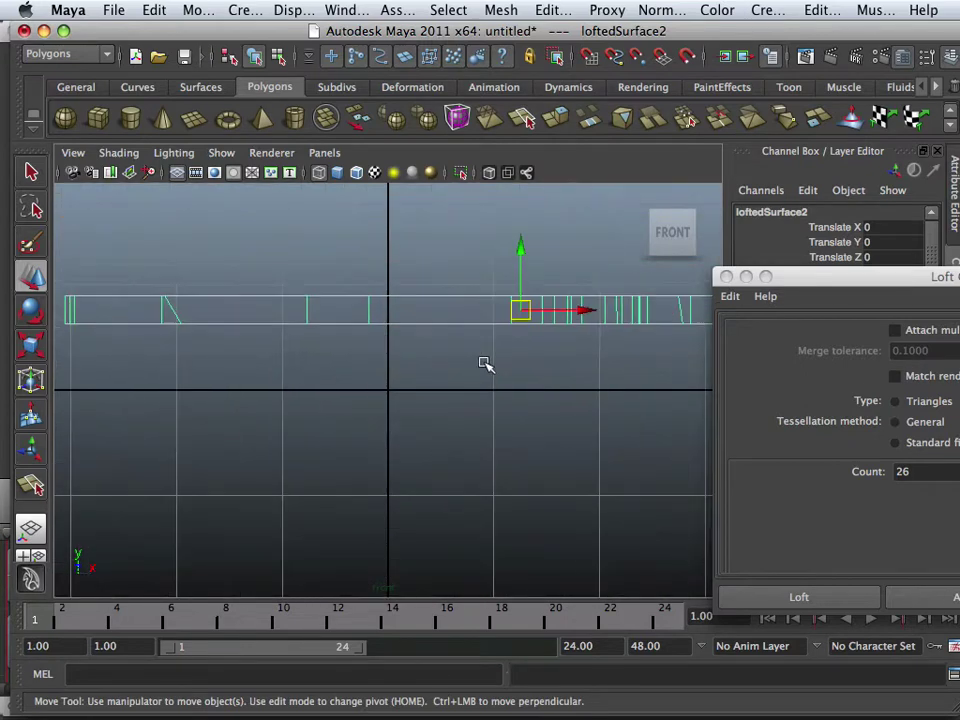
alt+middle_drag(484, 363, 381, 416)
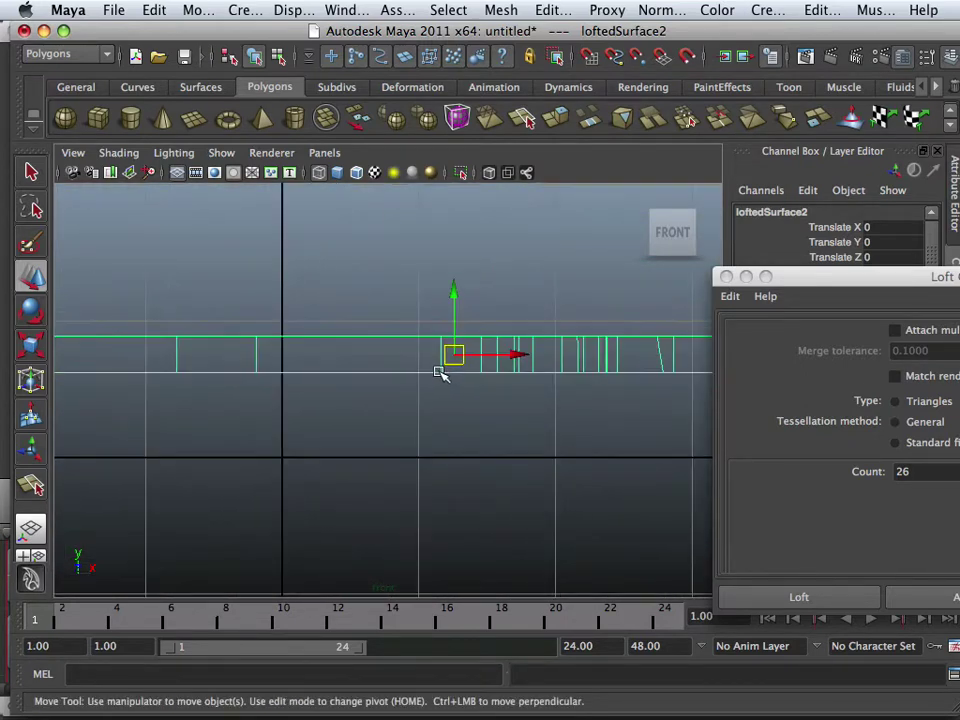
key(Home)
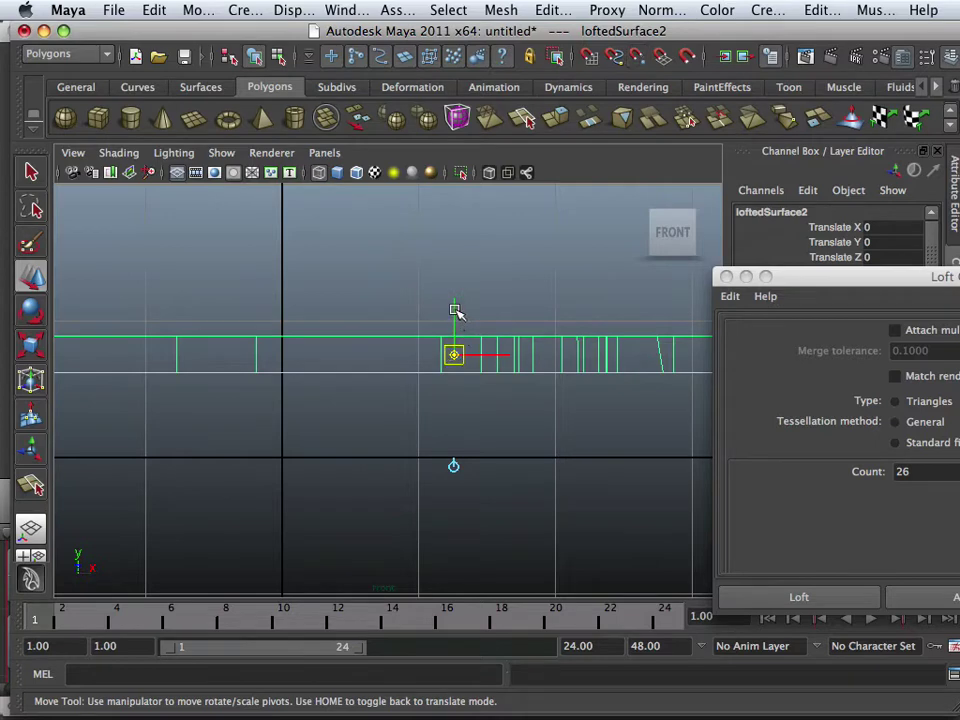
drag(455, 311, 455, 314)
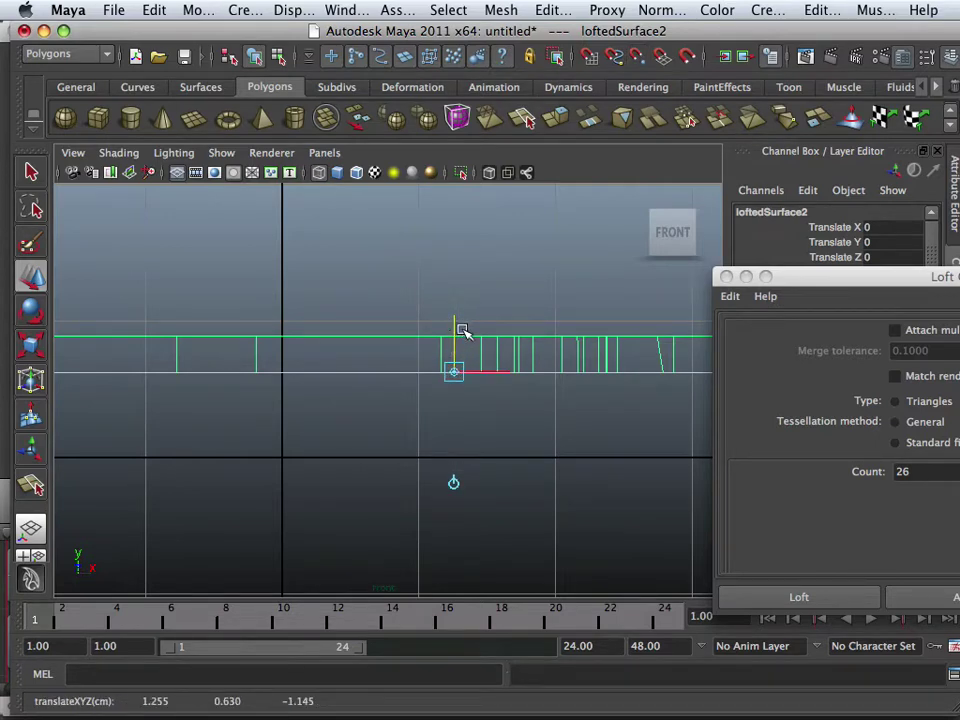
key(Home)
key(space)
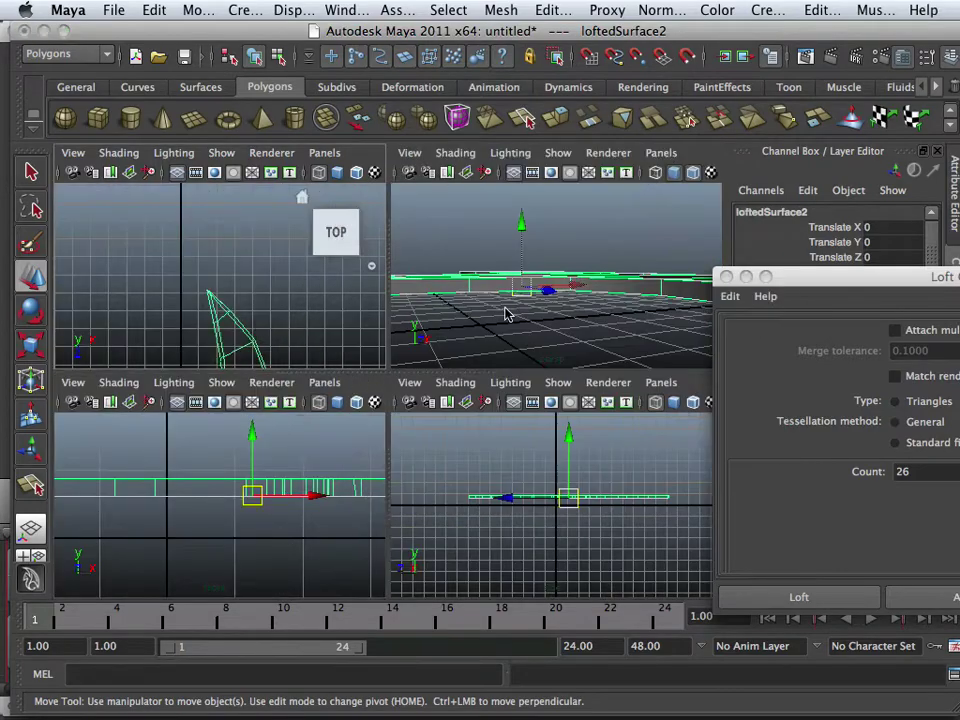
Freeze the transformations of the lofted surface in the perspective view and move the Loft options clear of its channel values.
key(space)
alt+drag(403, 356, 296, 339)
alt+right_drag(296, 339, 384, 357)
alt+drag(384, 357, 326, 384)
alt+right_drag(326, 384, 405, 454)
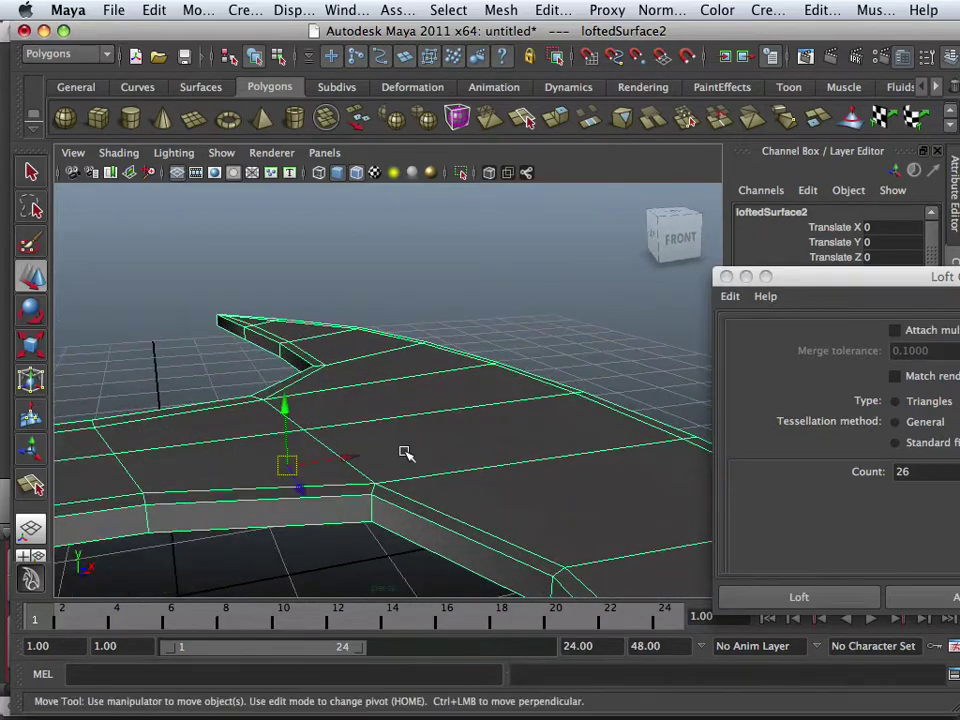
alt+middle_drag(405, 454, 432, 362)
alt+drag(343, 374, 343, 362)
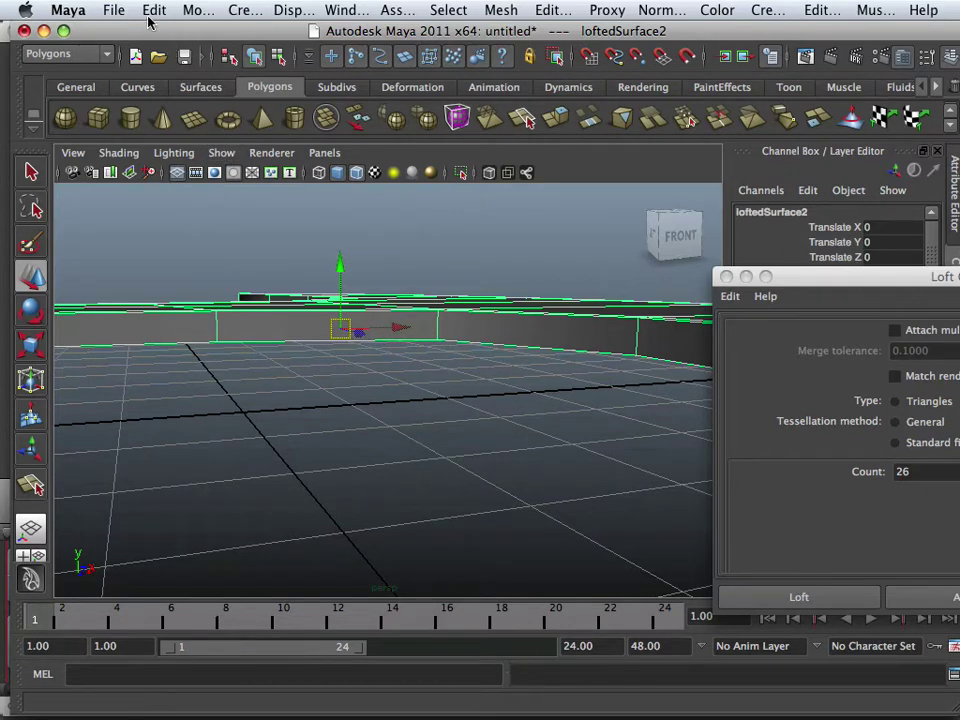
click(150, 14)
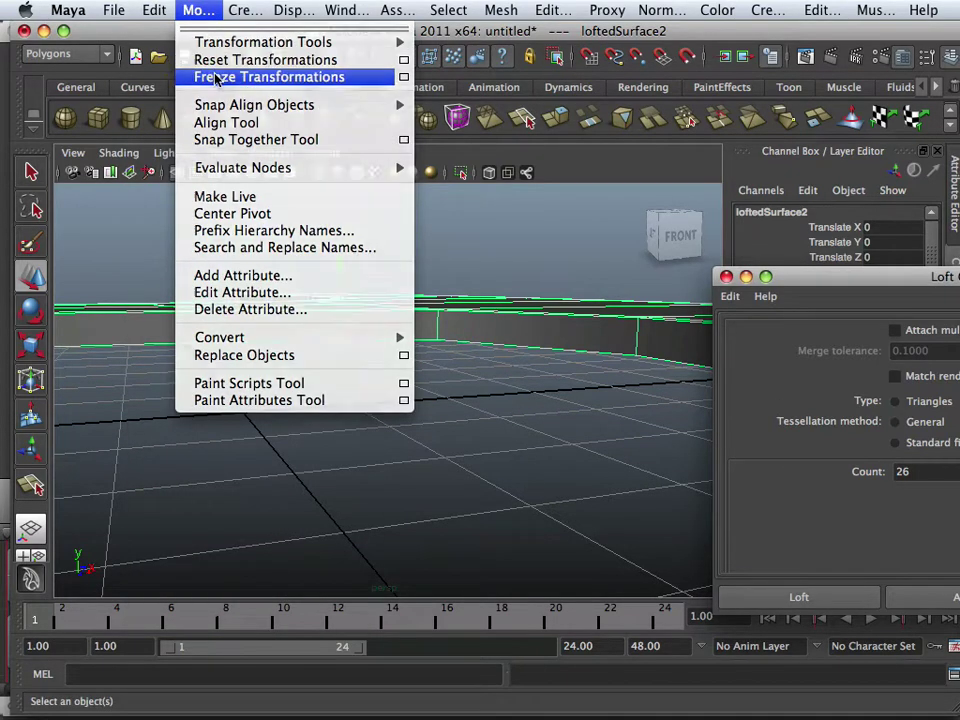
click(214, 79)
alt+drag(404, 288, 395, 291)
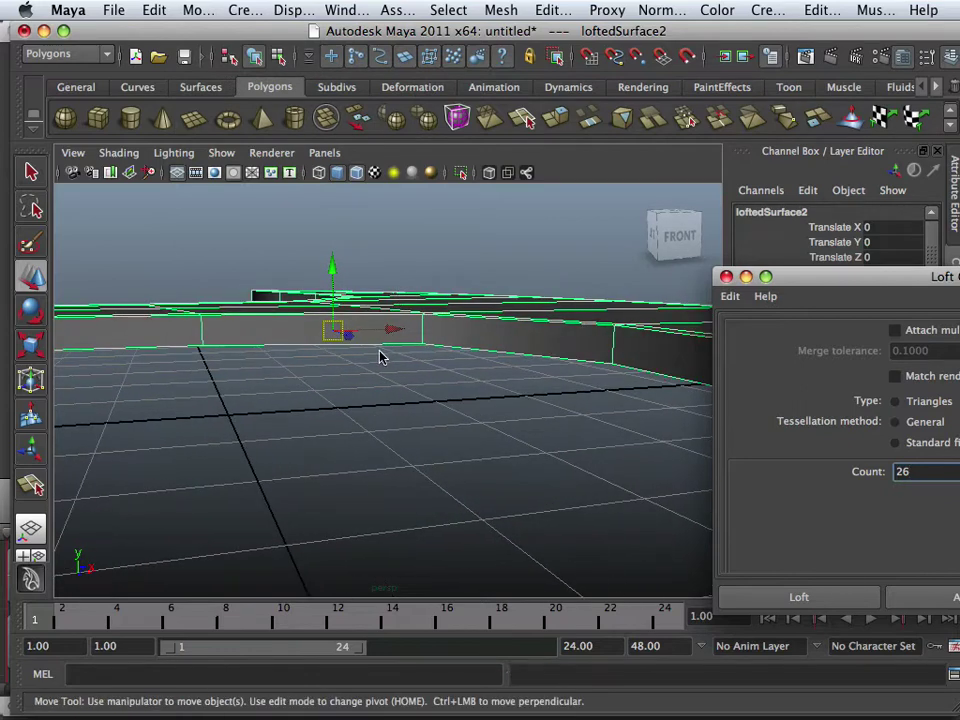
drag(840, 270, 757, 517)
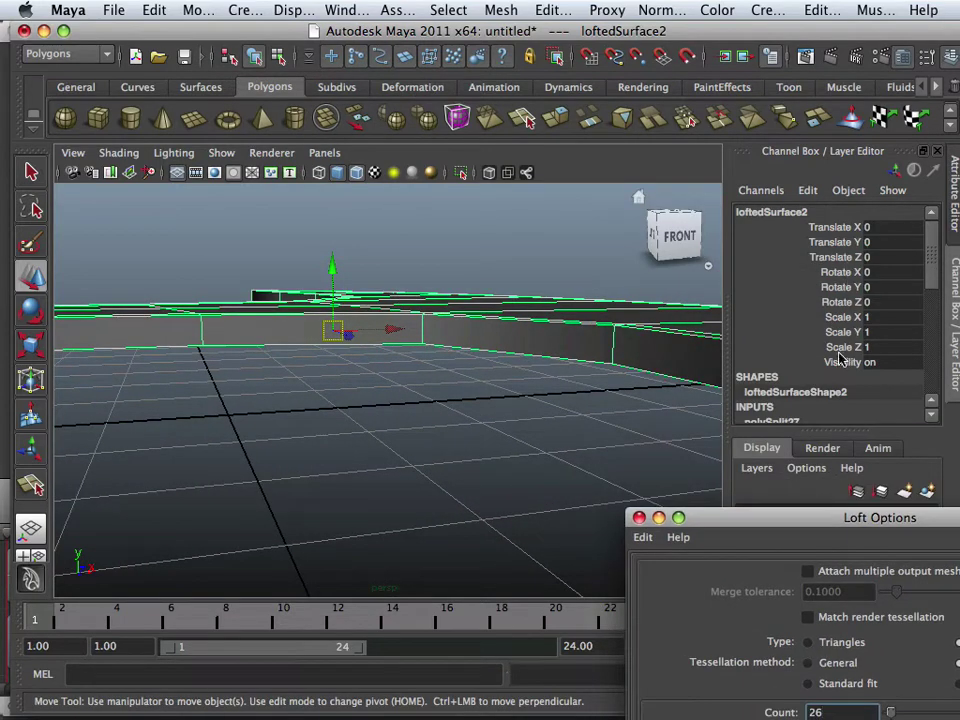
alt+drag(436, 296, 430, 323)
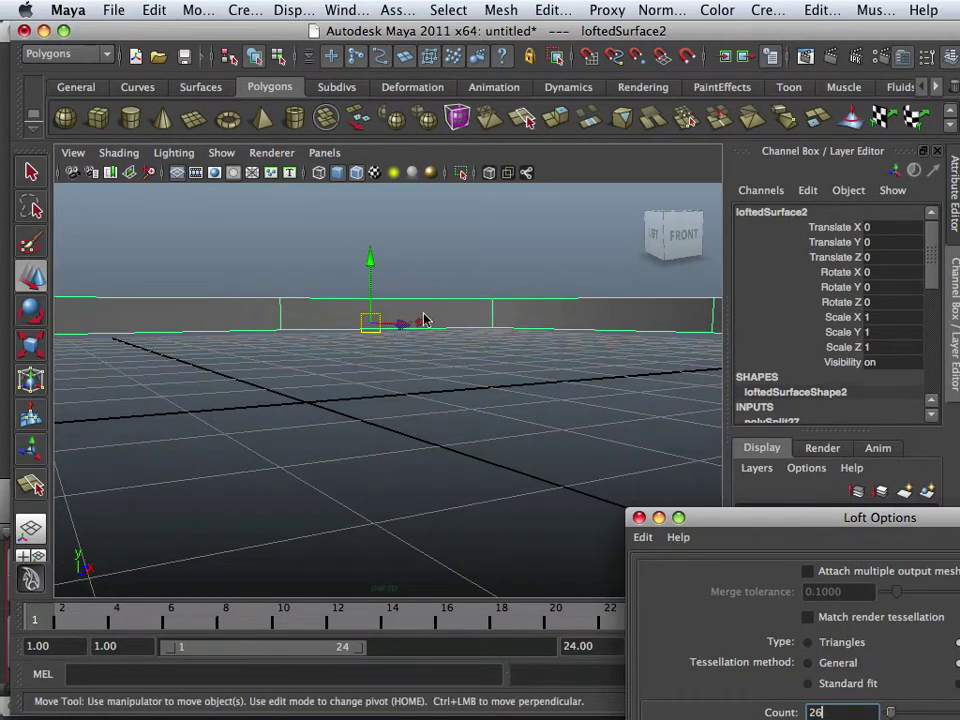
Open the Mirror Cut options and set the cut along the XZ plane.
click(501, 11)
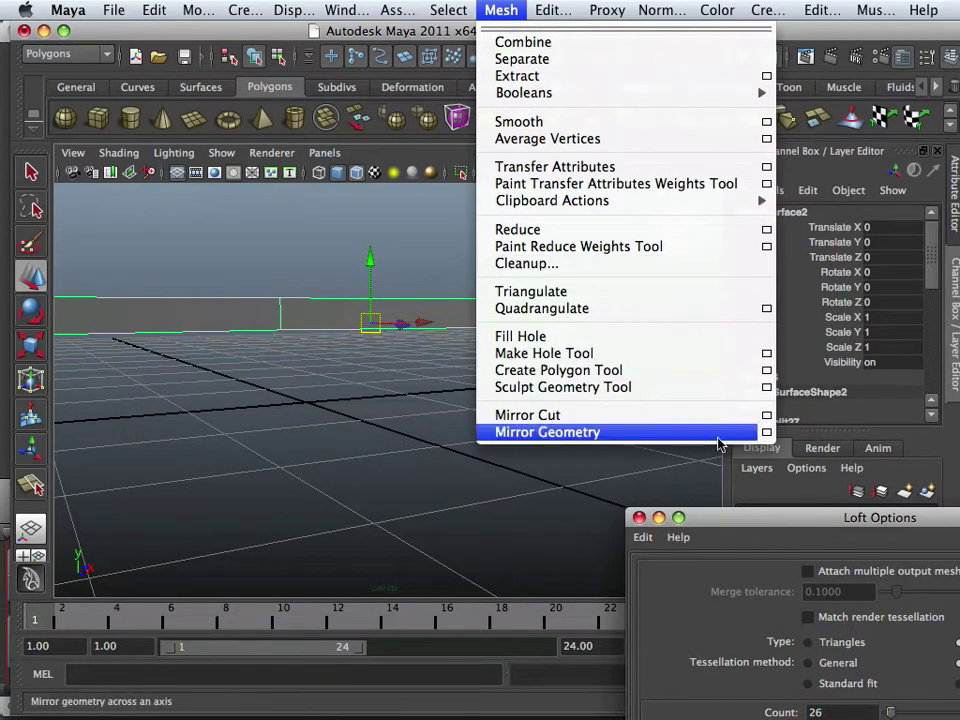
click(765, 415)
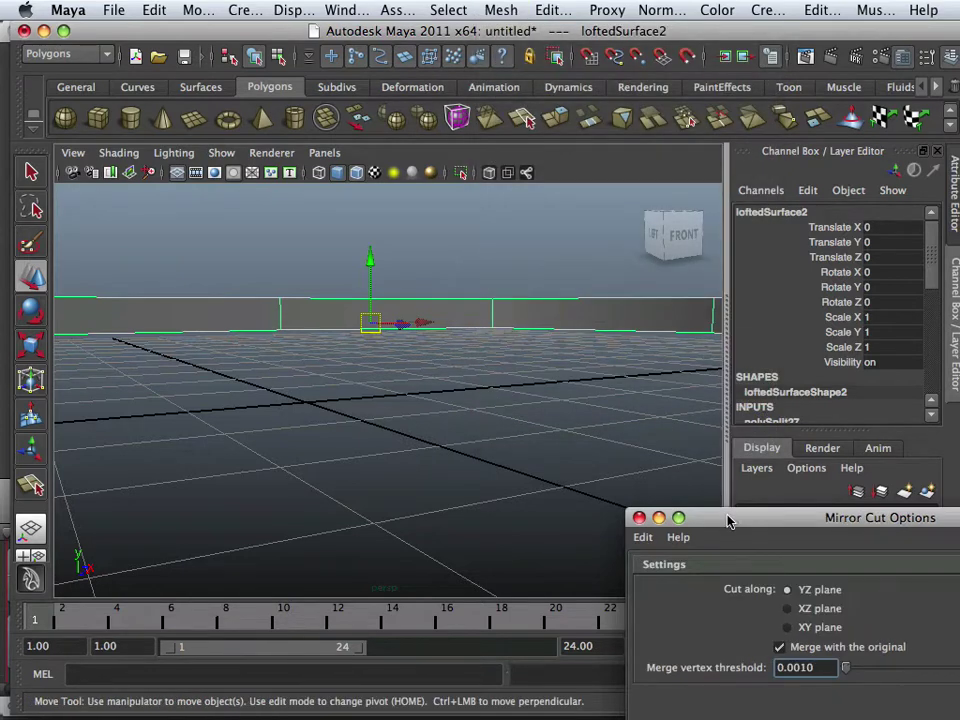
drag(729, 518, 547, 292)
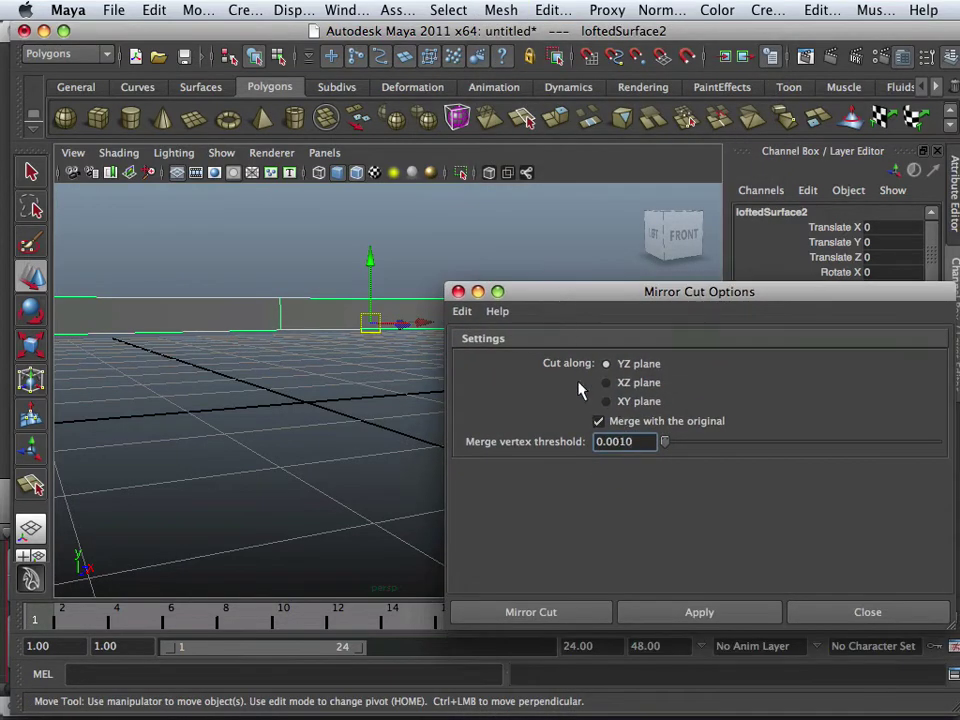
click(605, 383)
Try a mirror cut of the lofted surface along the XZ plane, then undo it.
click(670, 612)
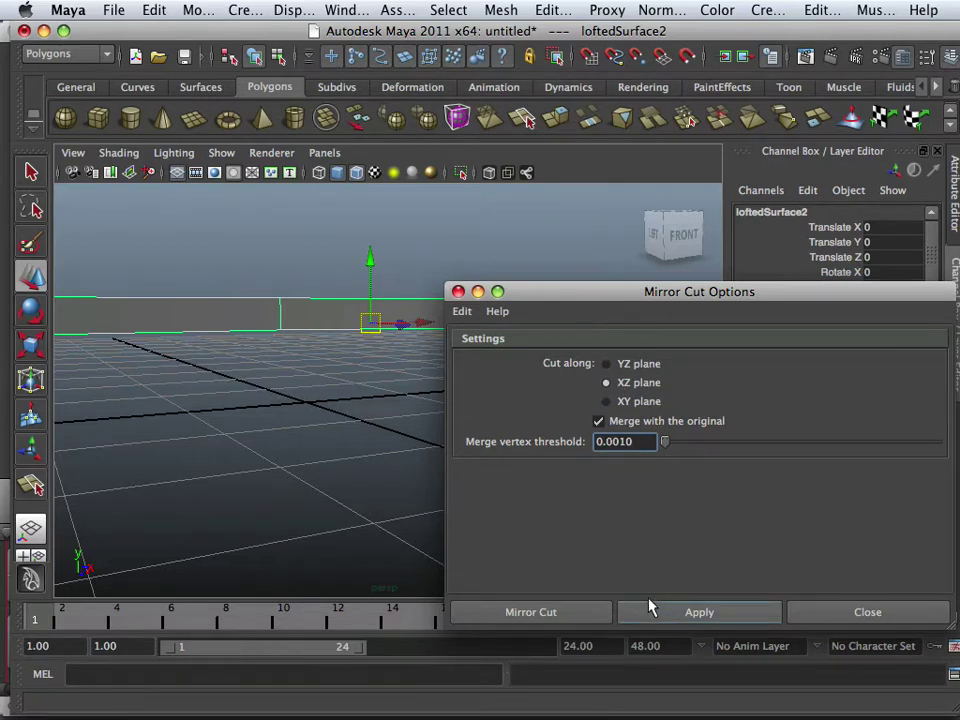
click(648, 606)
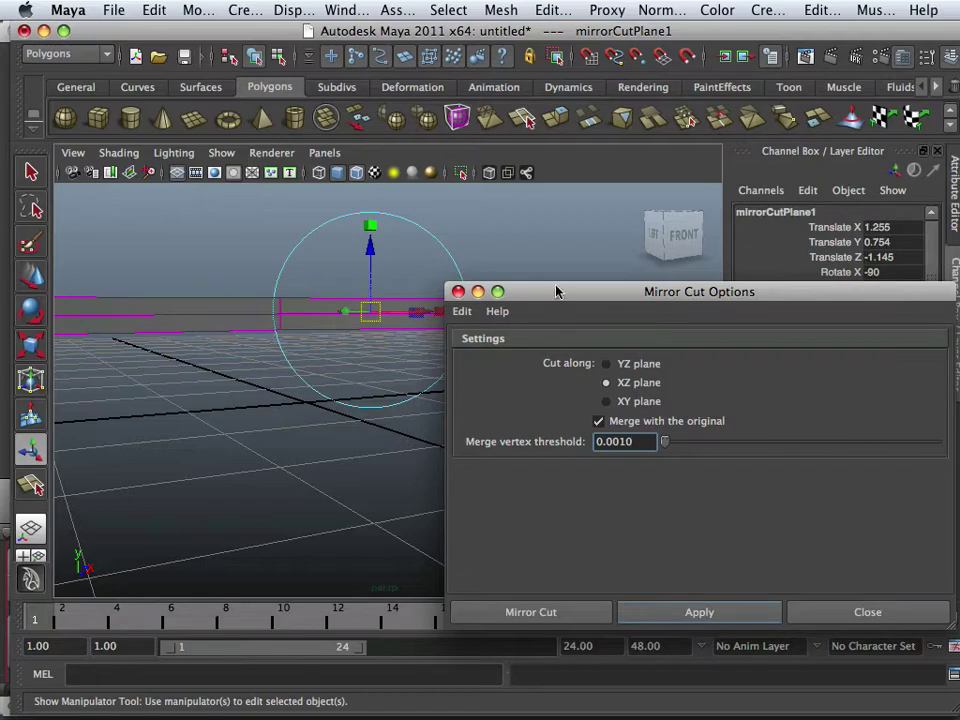
drag(556, 291, 831, 470)
alt+drag(539, 384, 540, 405)
alt+right_drag(540, 405, 428, 397)
alt+drag(437, 391, 453, 340)
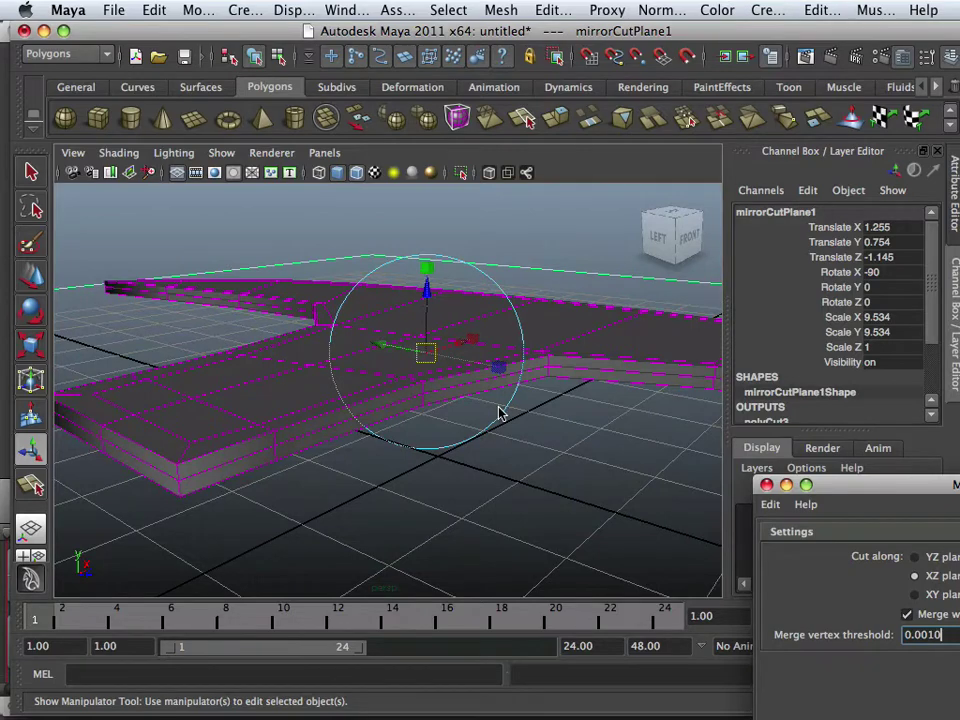
click(571, 479)
click(565, 477)
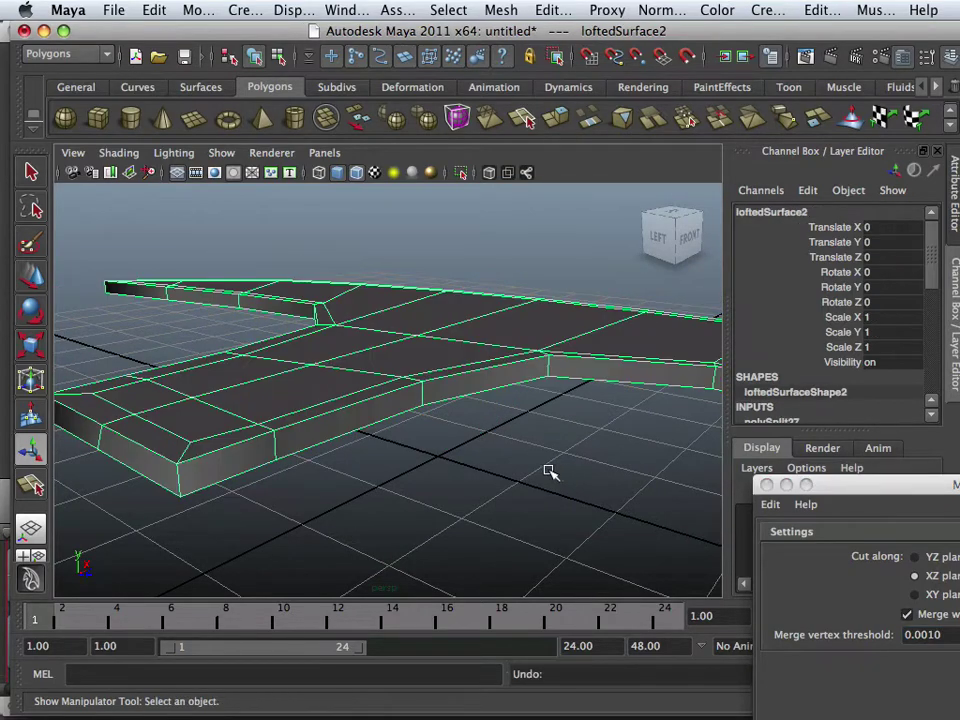
Mirror cut the lofted surface along the XZ plane, merging with the original at a 0.0010 vertex threshold.
alt+drag(549, 471, 420, 416)
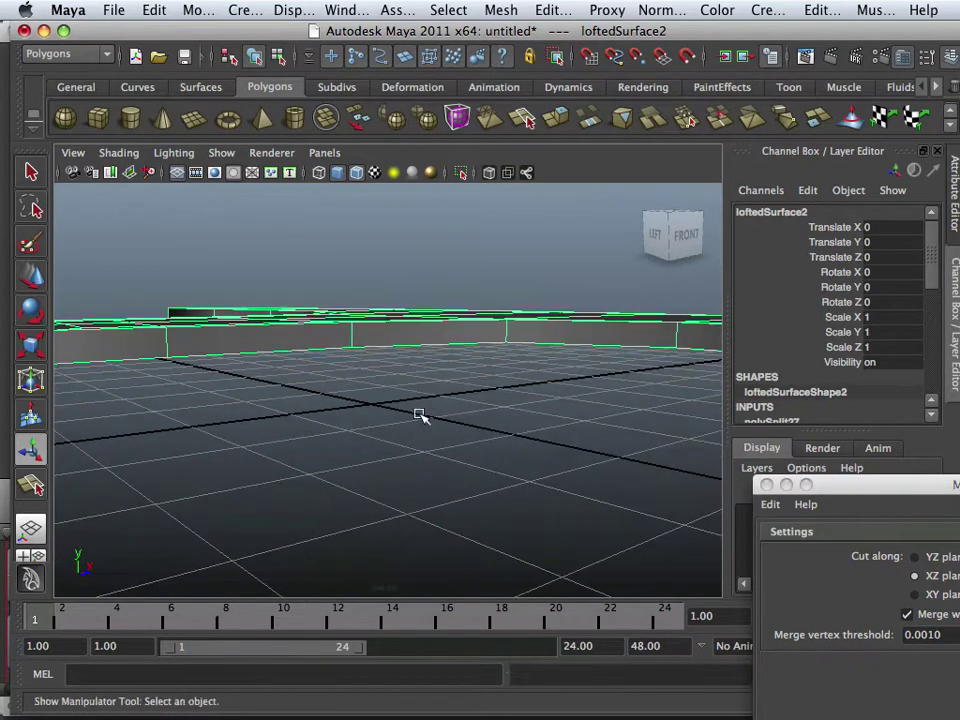
click(36, 284)
alt+drag(320, 340, 380, 353)
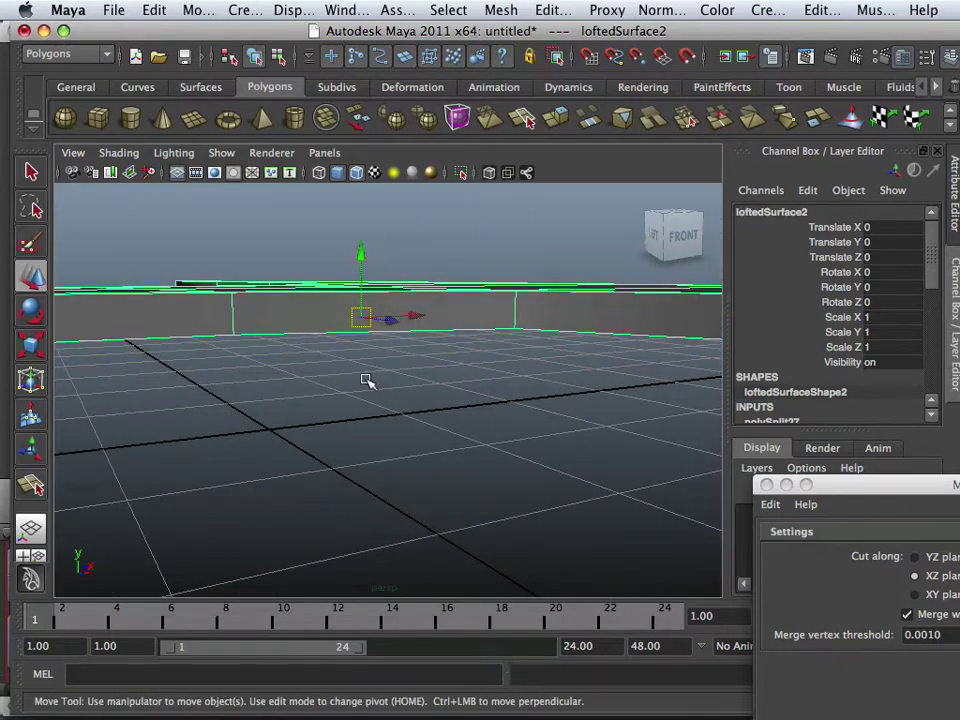
alt+drag(425, 399, 355, 338)
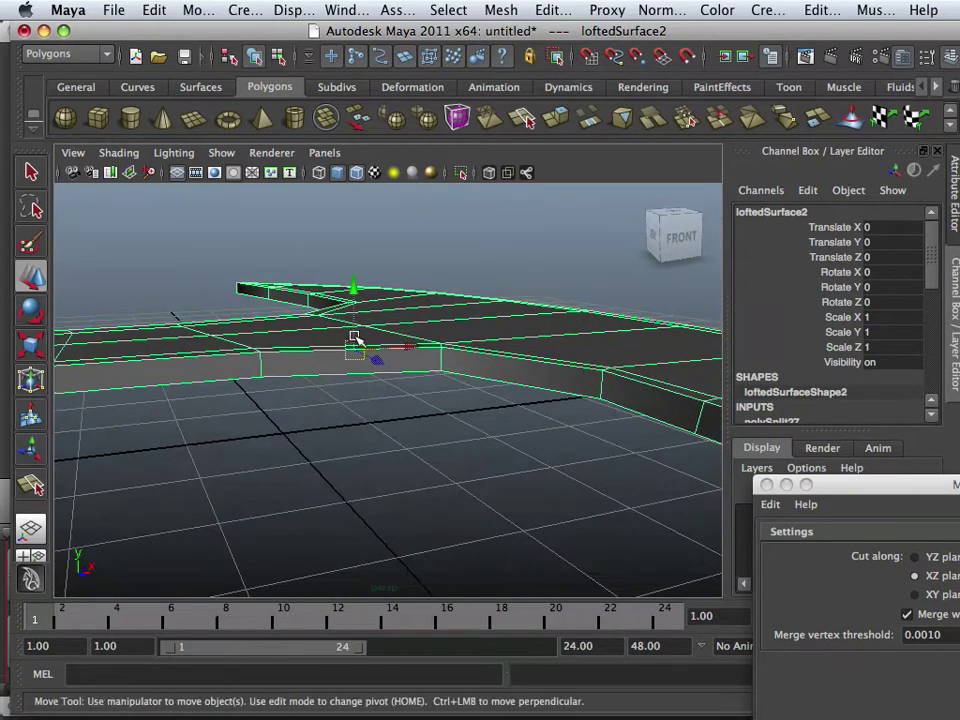
alt+drag(348, 394, 360, 385)
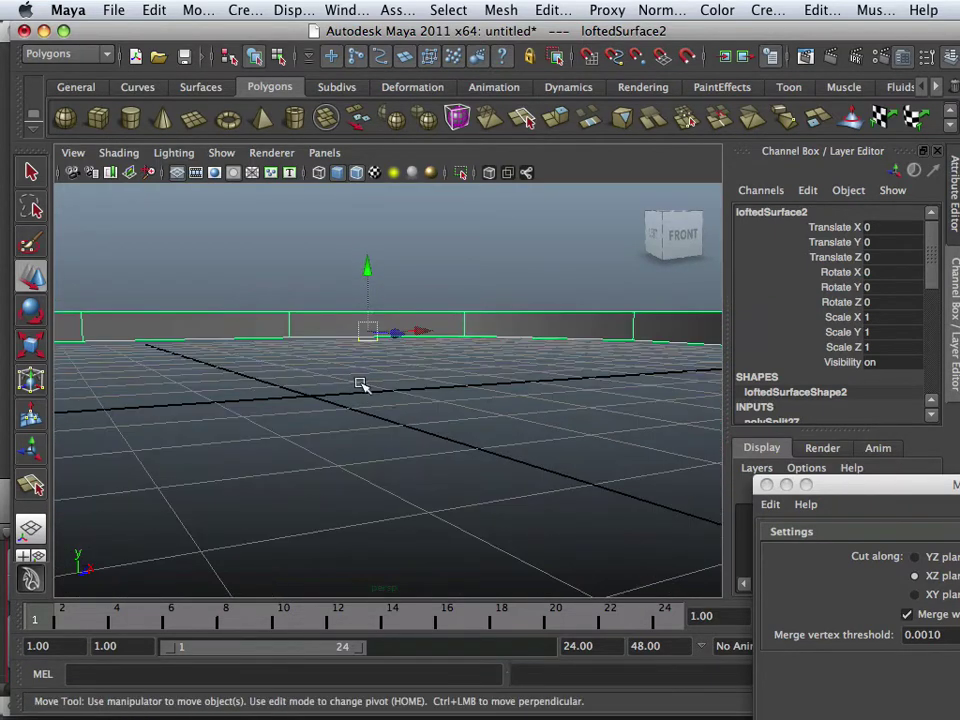
drag(816, 485, 501, 312)
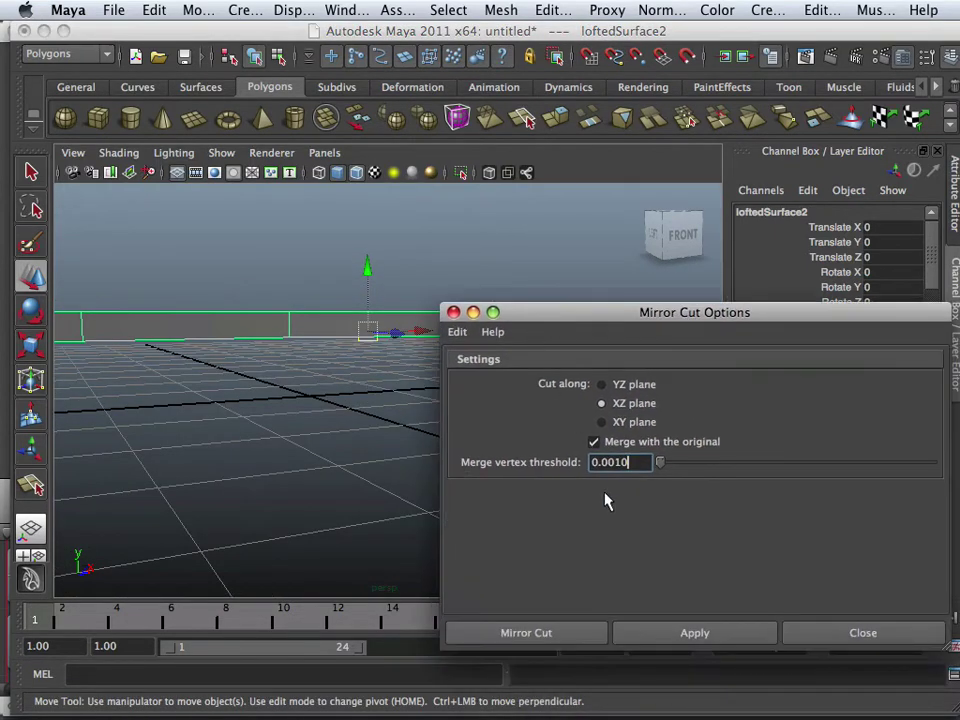
click(660, 634)
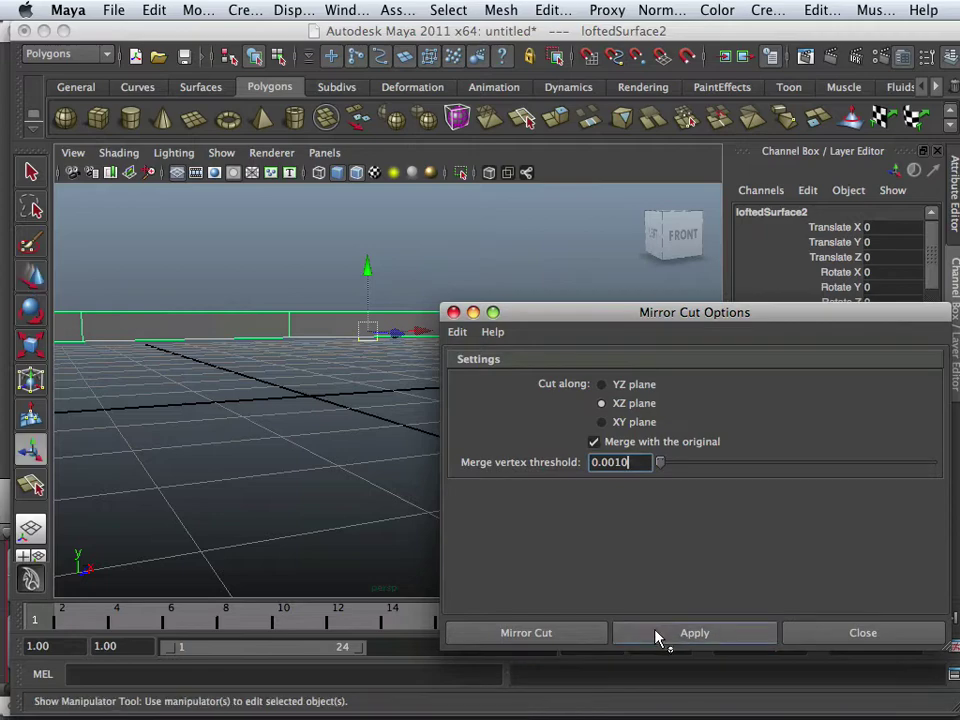
drag(571, 308, 924, 529)
alt+drag(373, 365, 466, 383)
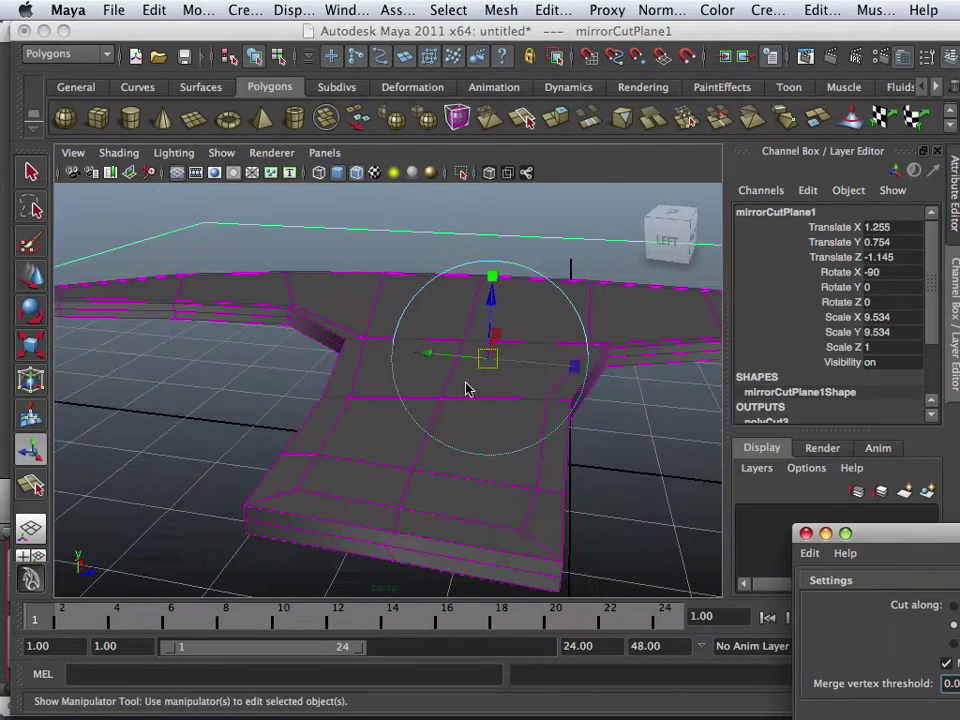
alt+drag(186, 390, 321, 396)
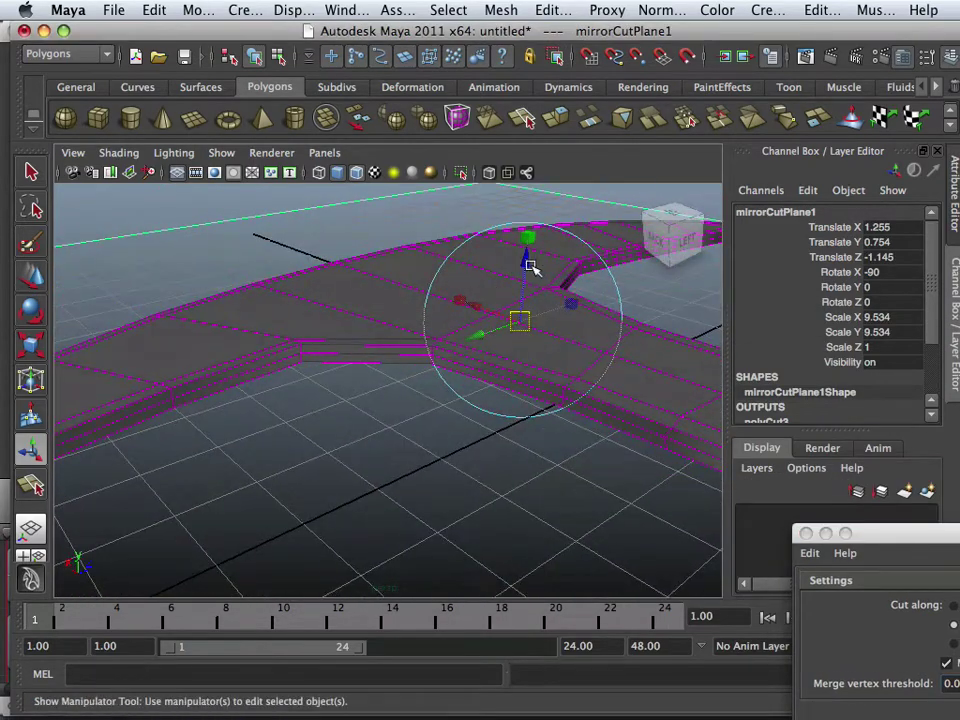
Lower the mirror cut plane to about 0.705 in Translate Y to slim the mirrored blade's sides.
mouse_move(527, 265)
mouse_down()
mouse_move(526, 257)
mouse_move(522, 273)
mouse_move(523, 253)
mouse_move(522, 266)
mouse_up()
alt+right_drag(485, 334, 515, 340)
alt+middle_drag(453, 363, 371, 405)
alt+drag(371, 405, 432, 405)
alt+right_drag(437, 405, 473, 410)
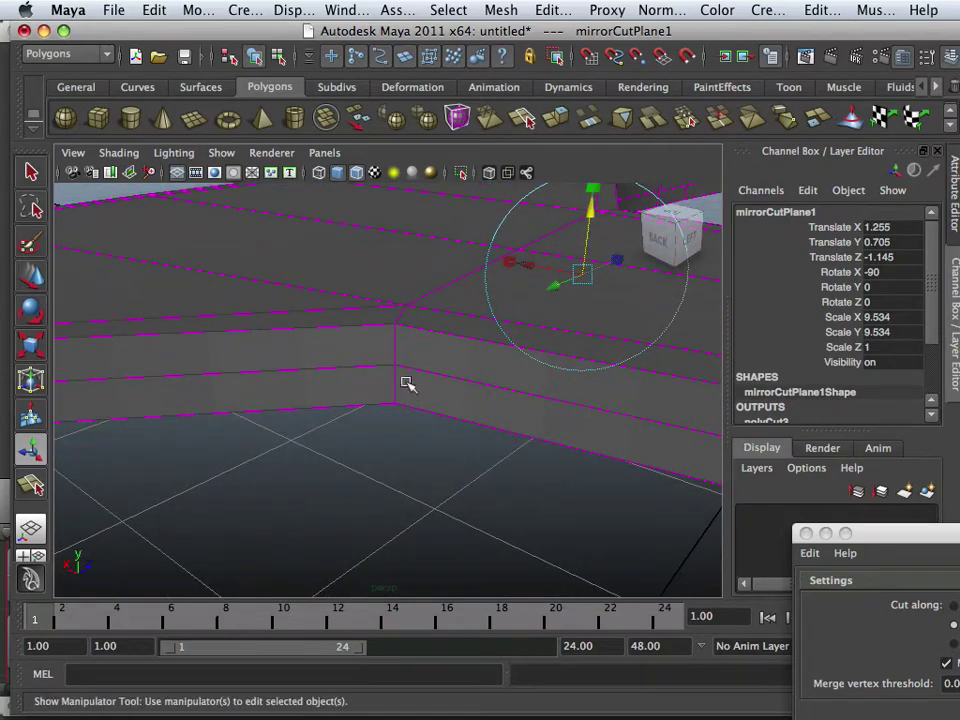
scroll(391, 366, down, 15)
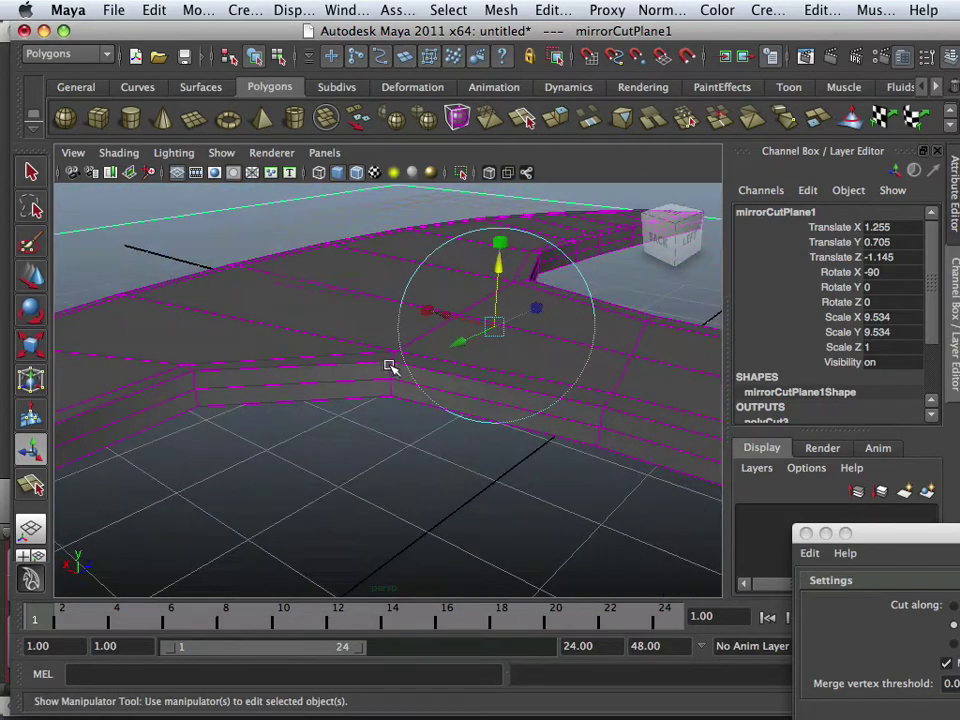
alt+drag(367, 454, 412, 438)
Duplicate the mirrored blade and raise the copy to about 10.288 in Translate Y.
click(352, 494)
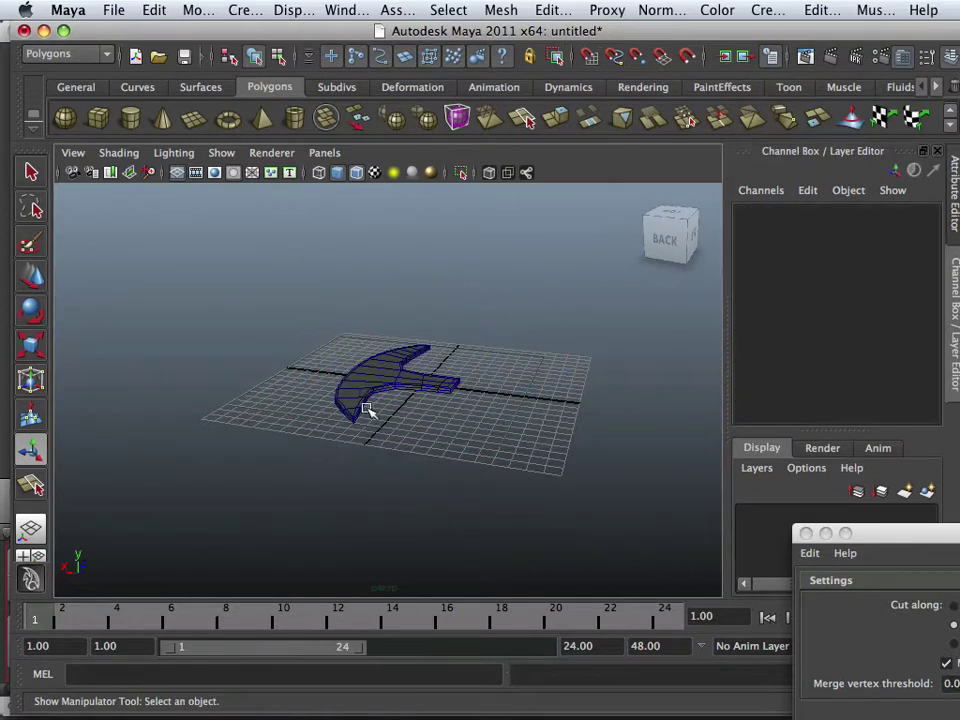
right_click(365, 385)
click(430, 316)
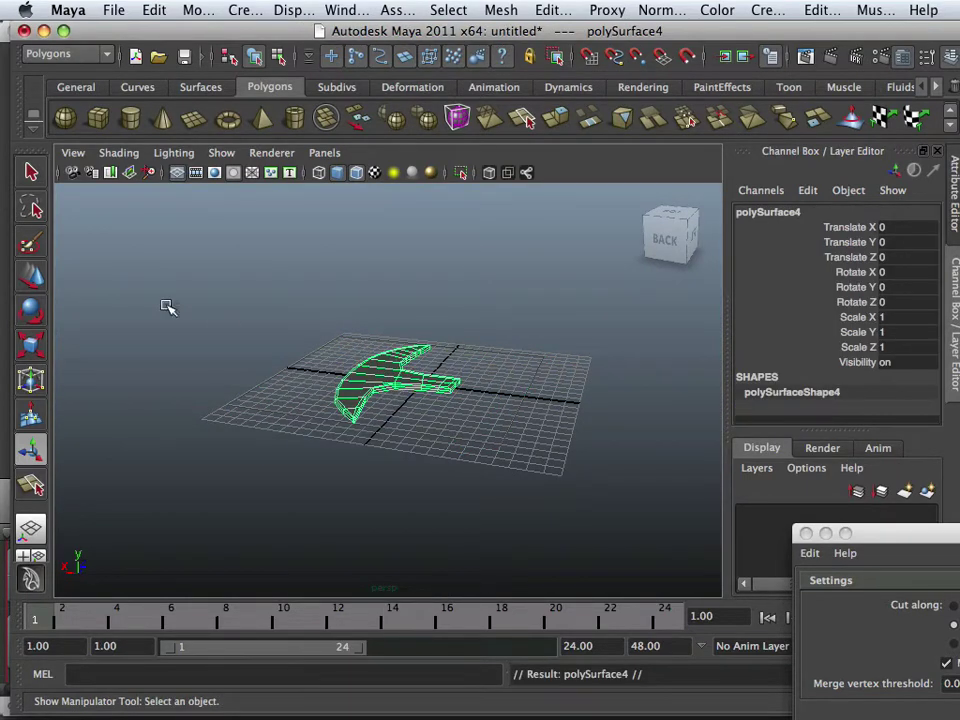
click(31, 278)
drag(404, 345, 421, 195)
Turn on the smooth mesh preview for the raised blade copy.
alt+drag(470, 330, 392, 335)
alt+middle_drag(478, 342, 555, 394)
alt+drag(556, 408, 347, 426)
alt+right_drag(346, 425, 523, 489)
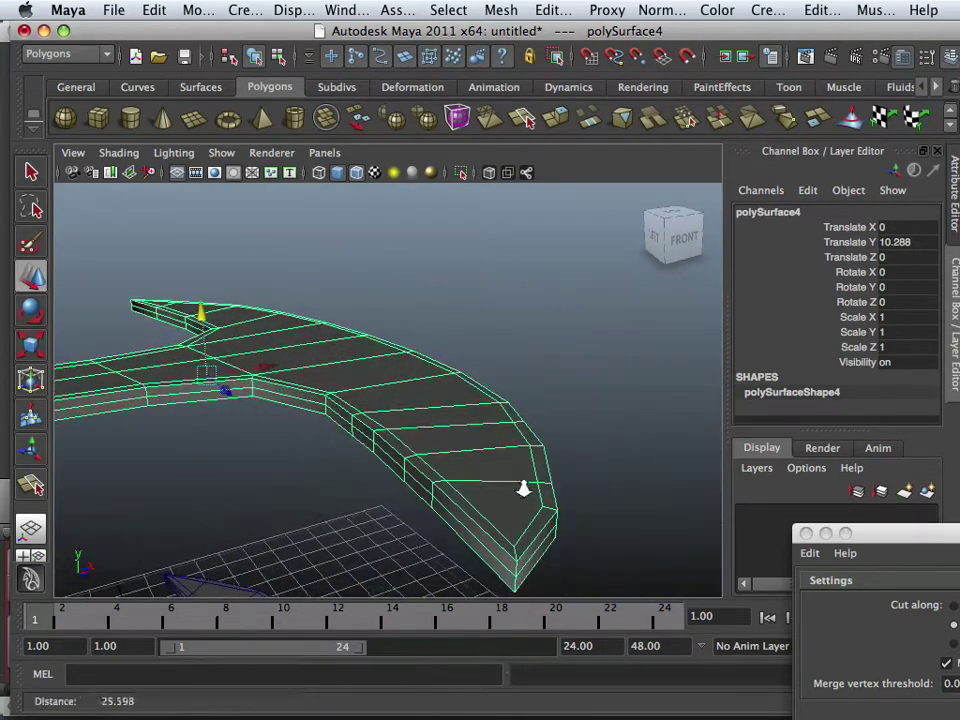
alt+middle_drag(523, 489, 527, 424)
alt+drag(527, 424, 437, 449)
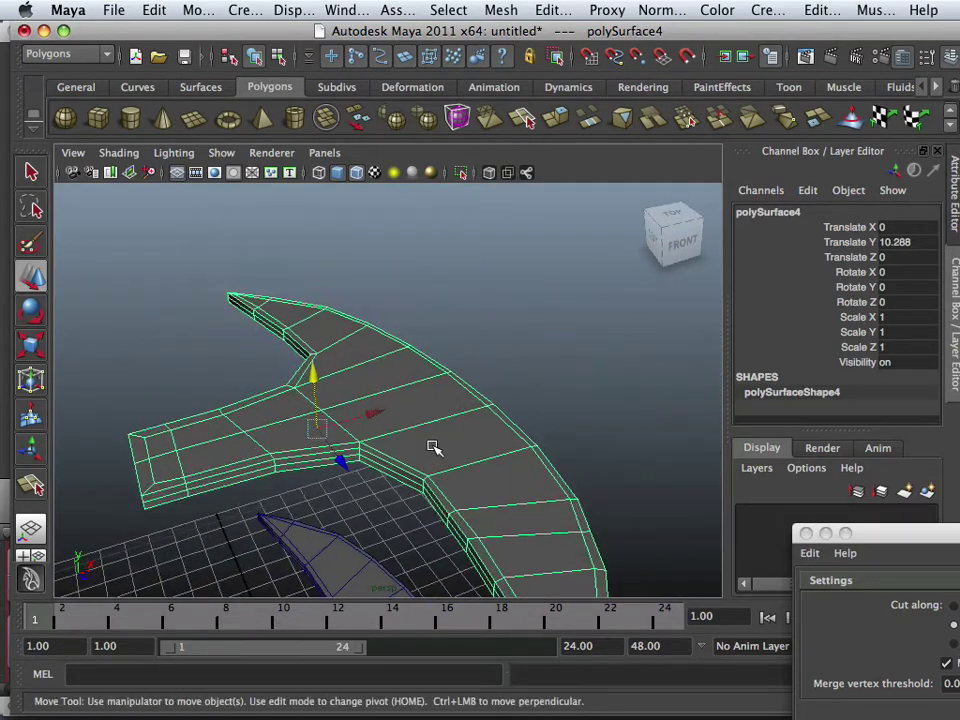
key(3)
Examine the smoothed copy's corners and blade tip against the original unsmoothed blade below.
alt+right_drag(581, 415, 430, 405)
alt+drag(430, 405, 384, 456)
alt+middle_drag(384, 458, 426, 375)
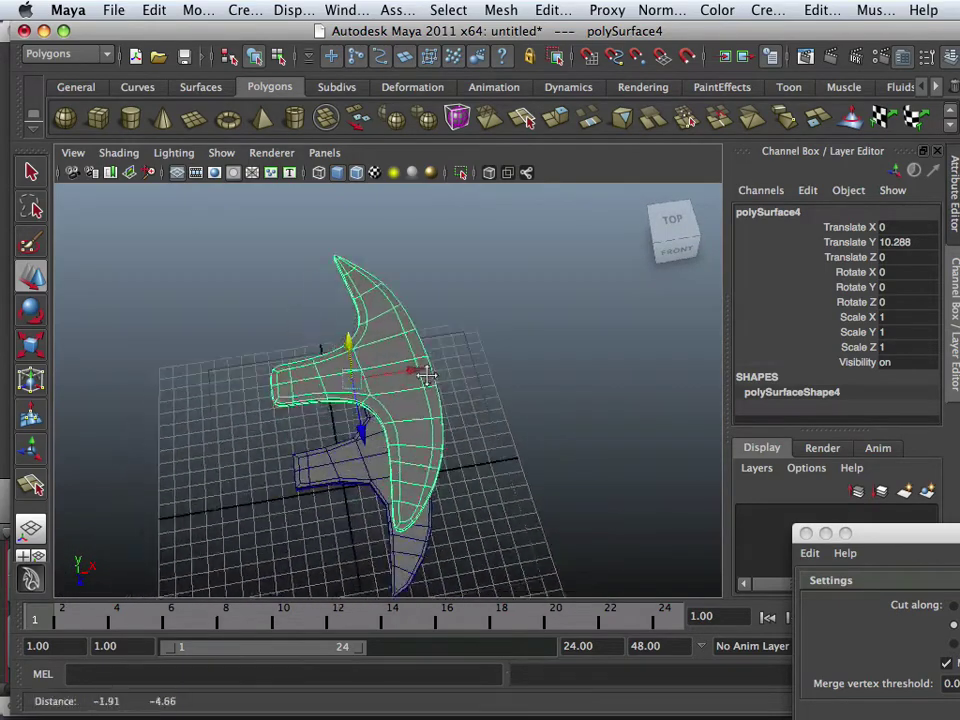
alt+right_drag(426, 375, 519, 394)
alt+middle_drag(469, 427, 465, 363)
alt+middle_drag(451, 427, 478, 373)
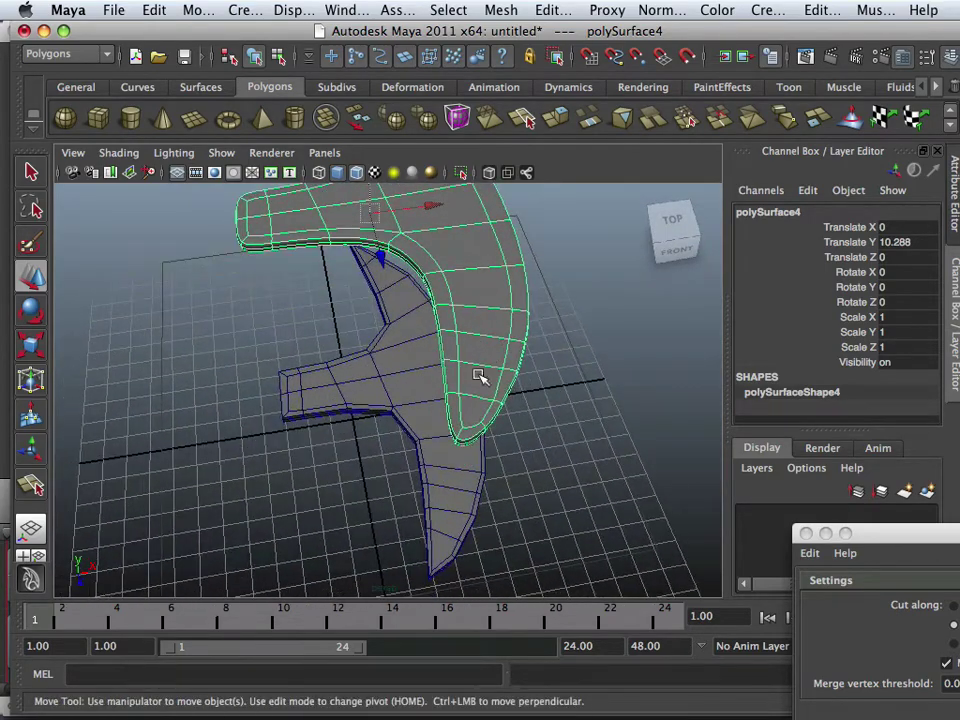
alt+drag(478, 373, 453, 404)
alt+middle_drag(450, 393, 423, 277)
alt+drag(423, 277, 473, 382)
alt+middle_drag(473, 382, 478, 341)
scroll(415, 385, up, 3)
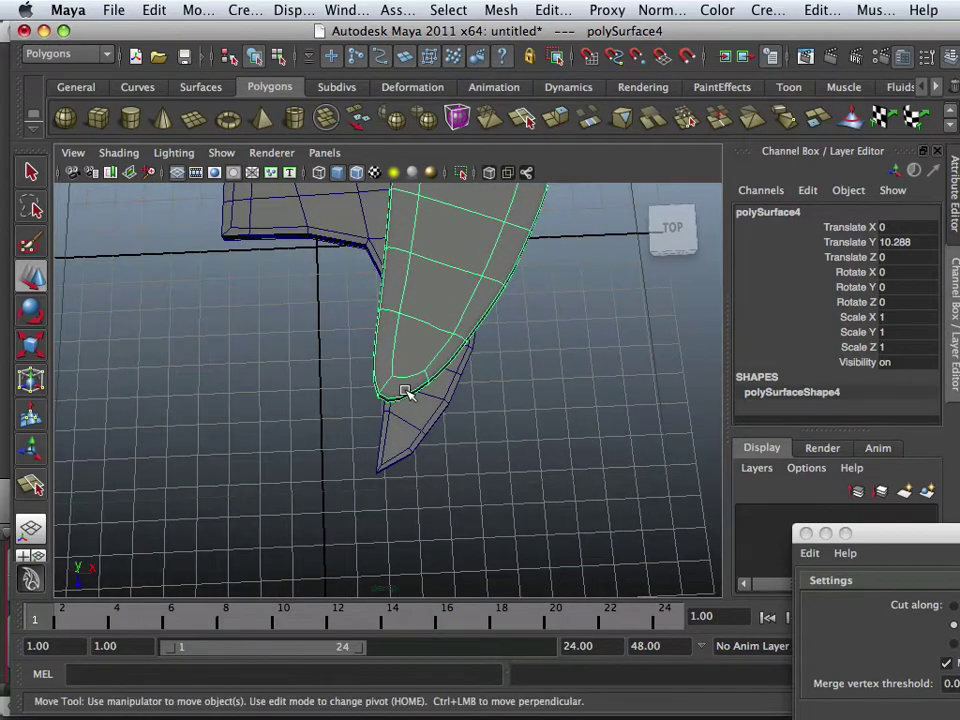
Turn off the copy's smooth mesh preview and delete the original blade below it.
scroll(406, 390, down, 2)
key(1)
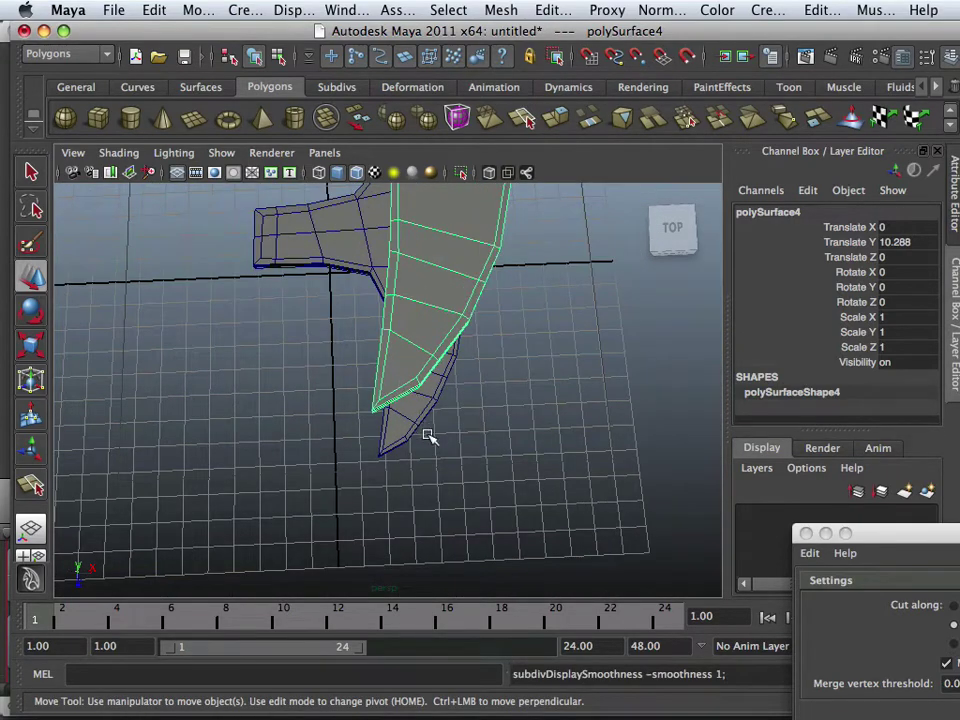
click(420, 433)
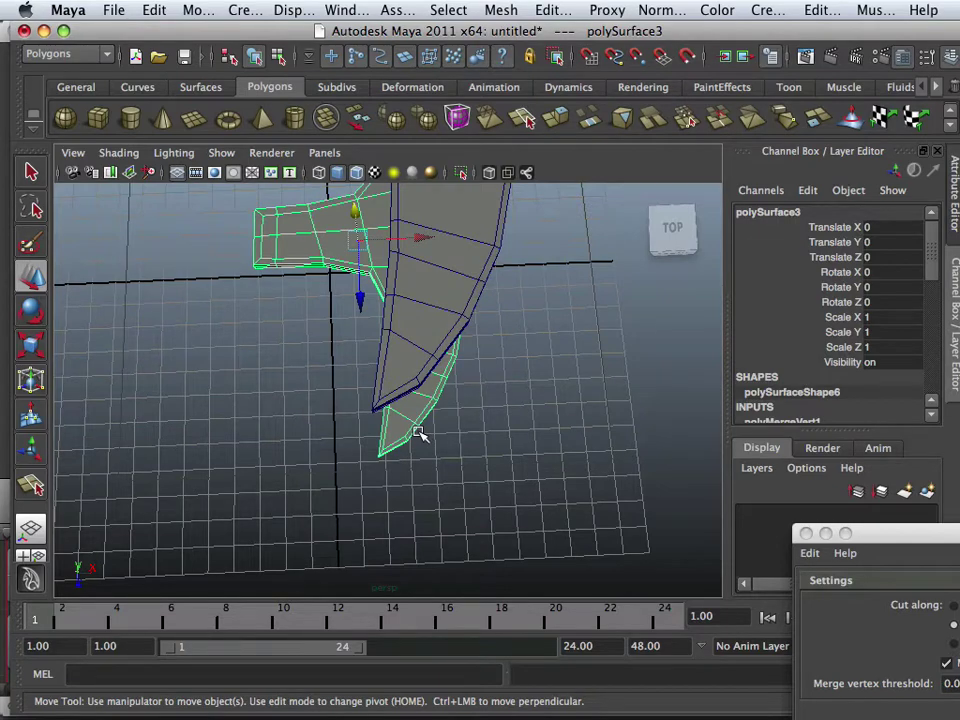
key(Delete)
scroll(461, 366, down, 5)
In the top view, move the pair of corner vertices beside the blade copy's lower tip close to the tip point.
click(422, 341)
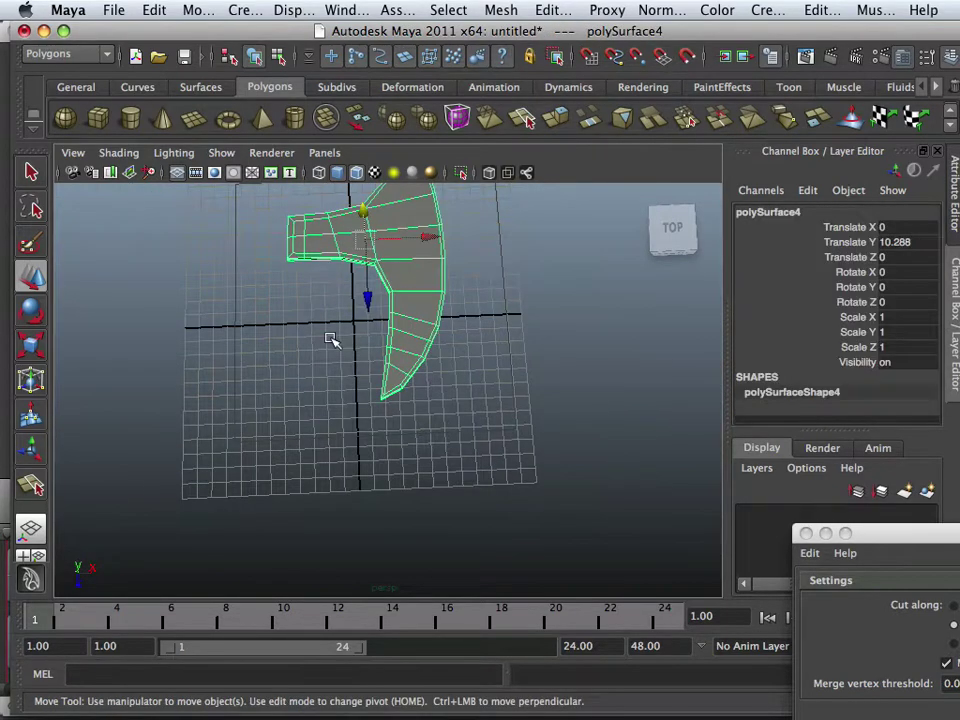
key(space)
key(space)
alt+middle_drag(328, 388, 351, 208)
scroll(355, 424, up, 10)
alt+middle_drag(342, 538, 414, 279)
scroll(380, 474, up, 5)
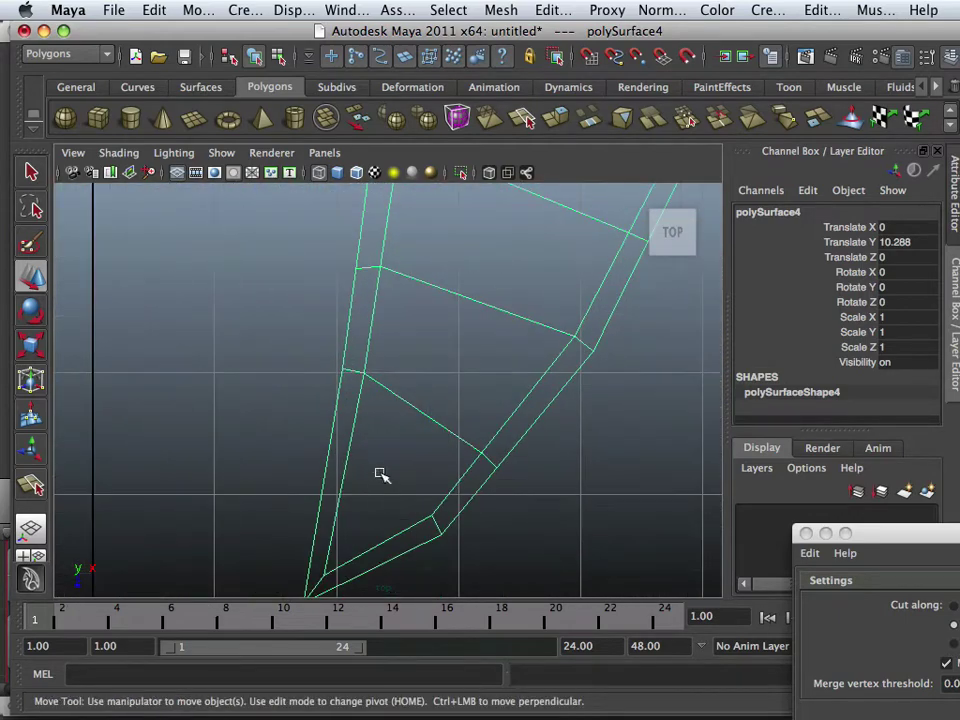
scroll(441, 350, up, 2)
alt+middle_drag(387, 508, 493, 246)
right_click(495, 305)
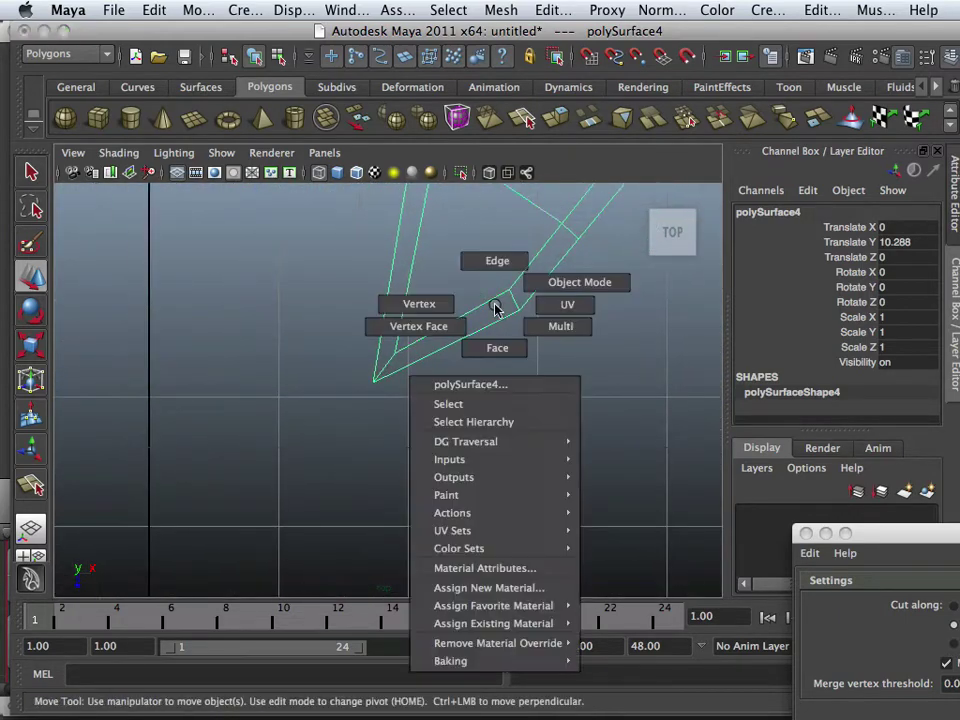
right_drag(494, 308, 433, 302)
drag(570, 374, 570, 374)
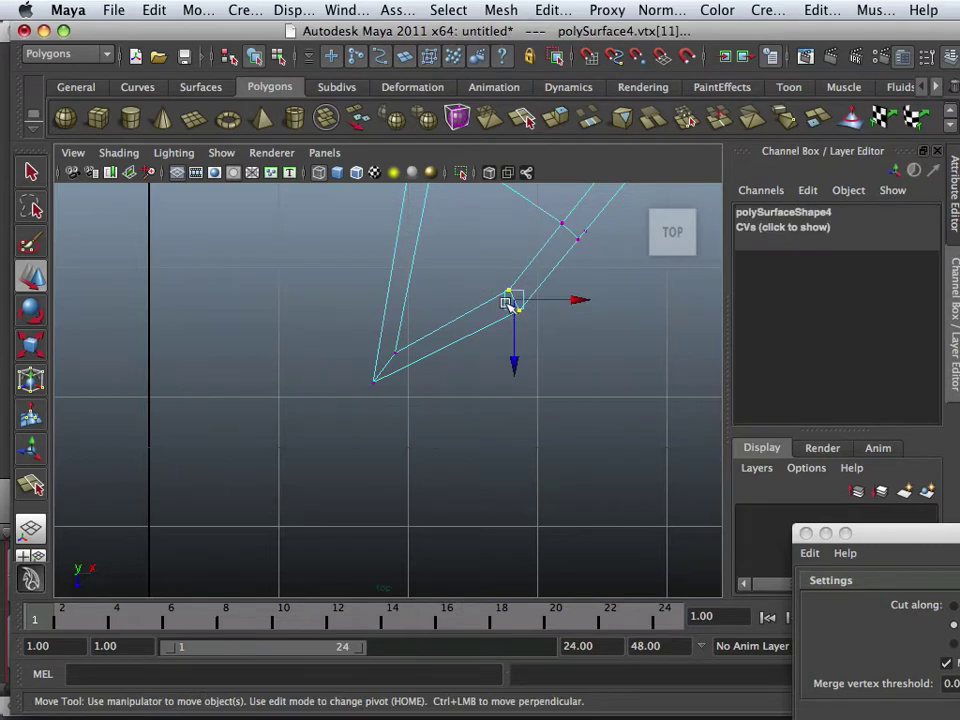
drag(514, 300, 408, 365)
Nudge the inner and outer vertices of the moved pair separately to tighten the spacing around the blade tip.
scroll(424, 385, up, 7)
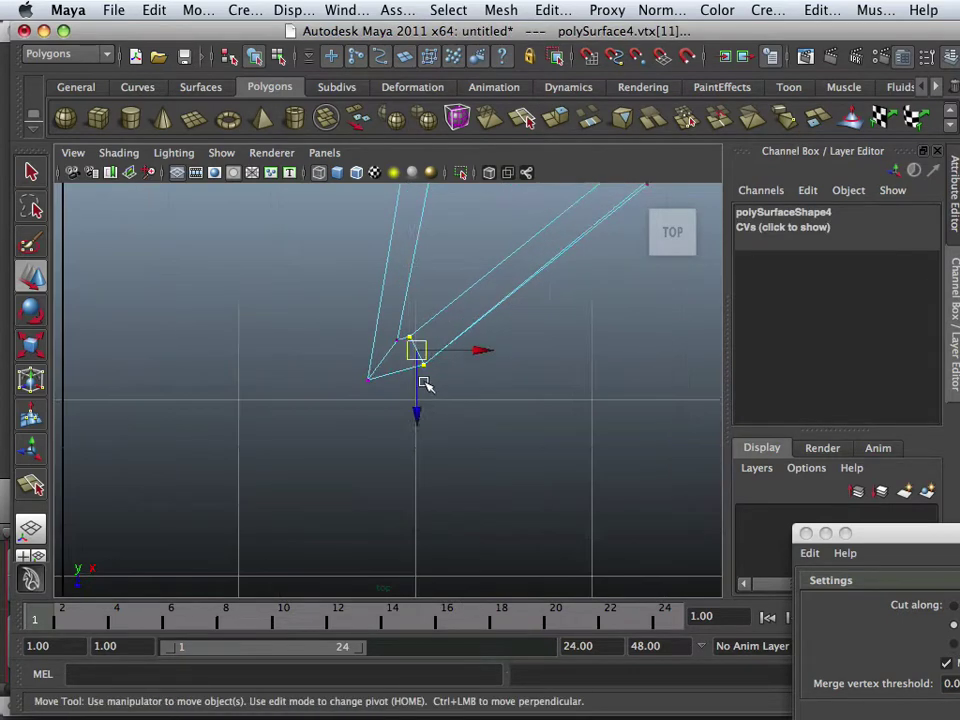
click(469, 331)
drag(467, 332, 409, 337)
alt+middle_drag(461, 308, 465, 384)
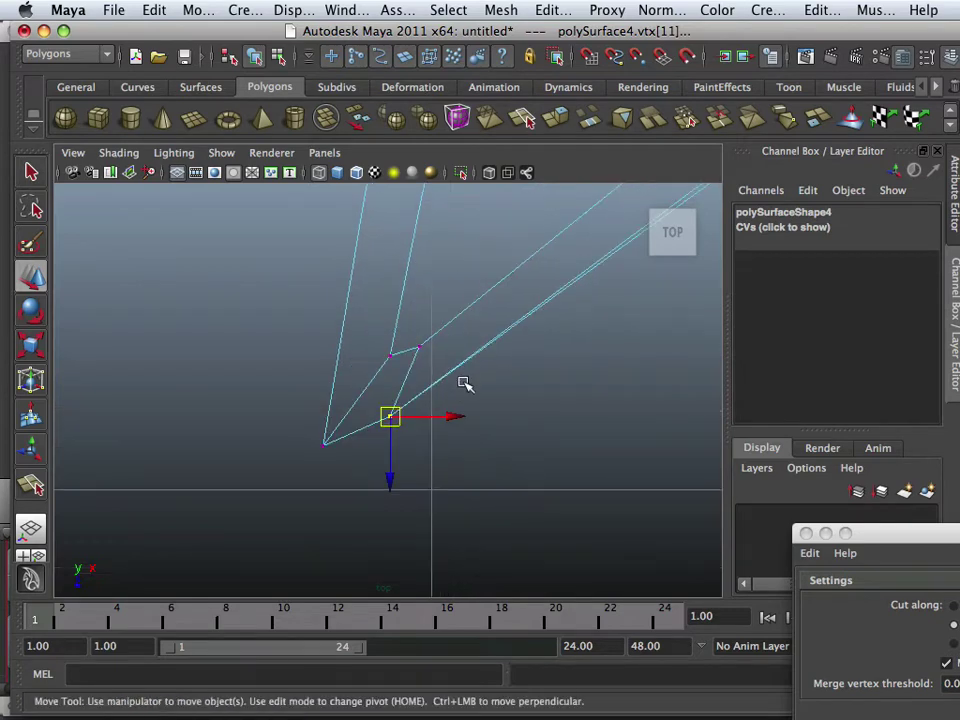
drag(393, 421, 383, 420)
Return the blade to object mode in the perspective view and turn on its smooth mesh preview.
key(space)
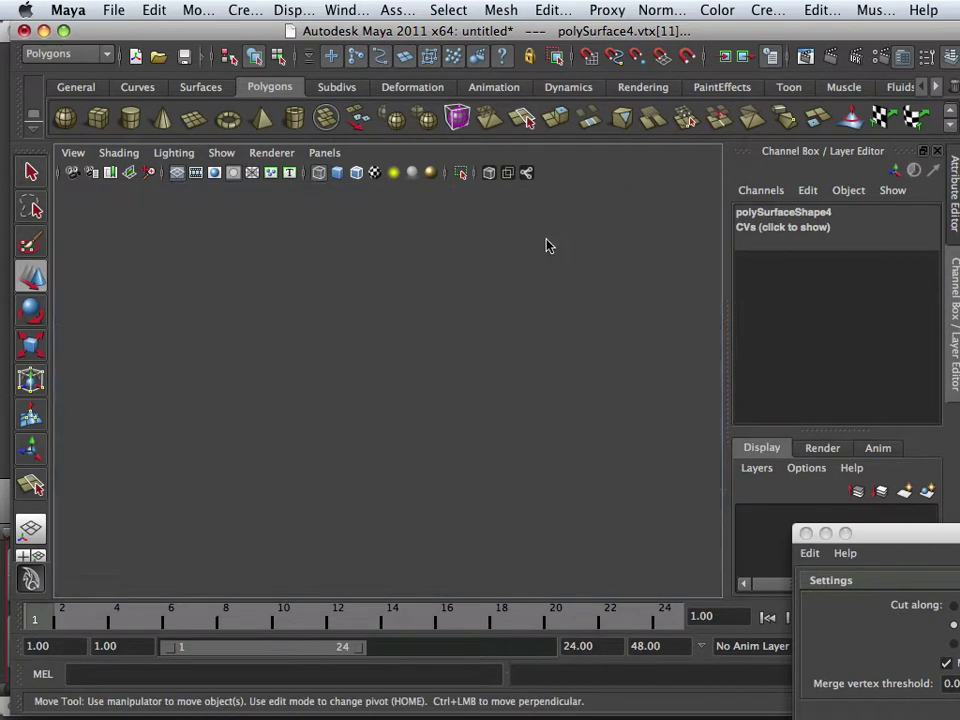
key(space)
click(483, 349)
scroll(453, 356, up, 10)
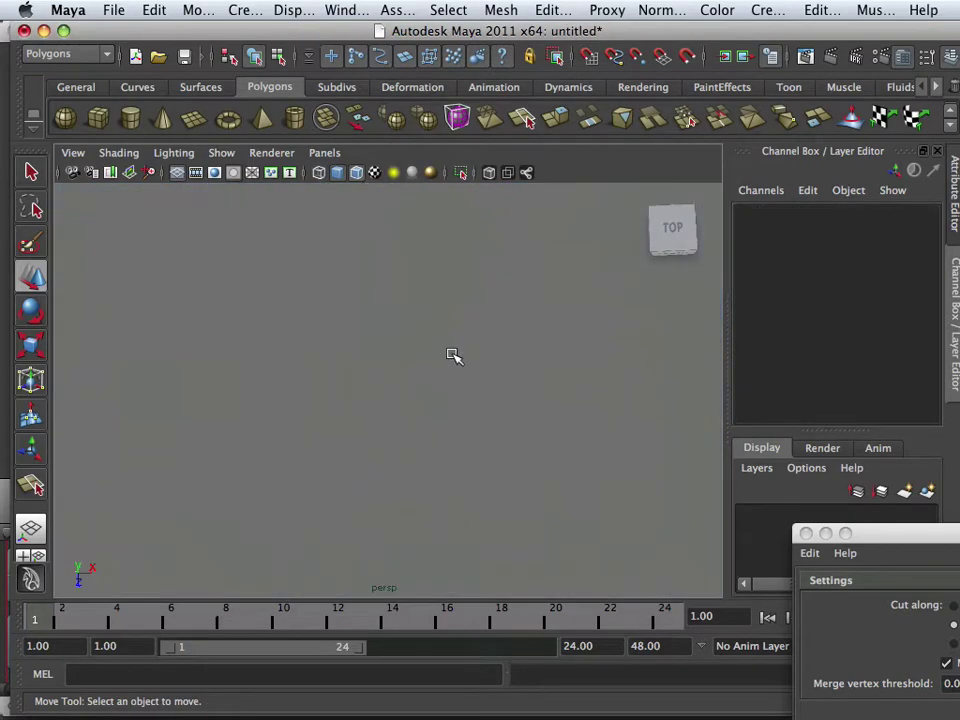
scroll(453, 356, down, 6)
scroll(449, 356, up, 1)
right_drag(441, 316, 482, 281)
click(455, 283)
key(3)
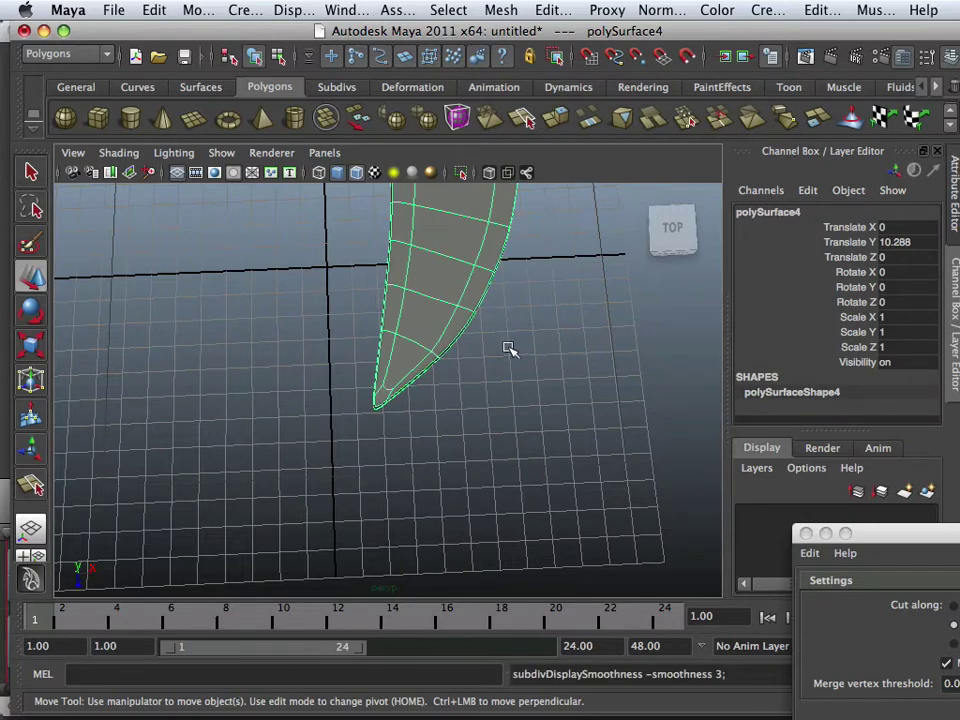
Examine the smoothed blade from several angles, including the reshaped tip and the rim along its outer curve.
alt+middle_drag(482, 354, 507, 435)
click(554, 422)
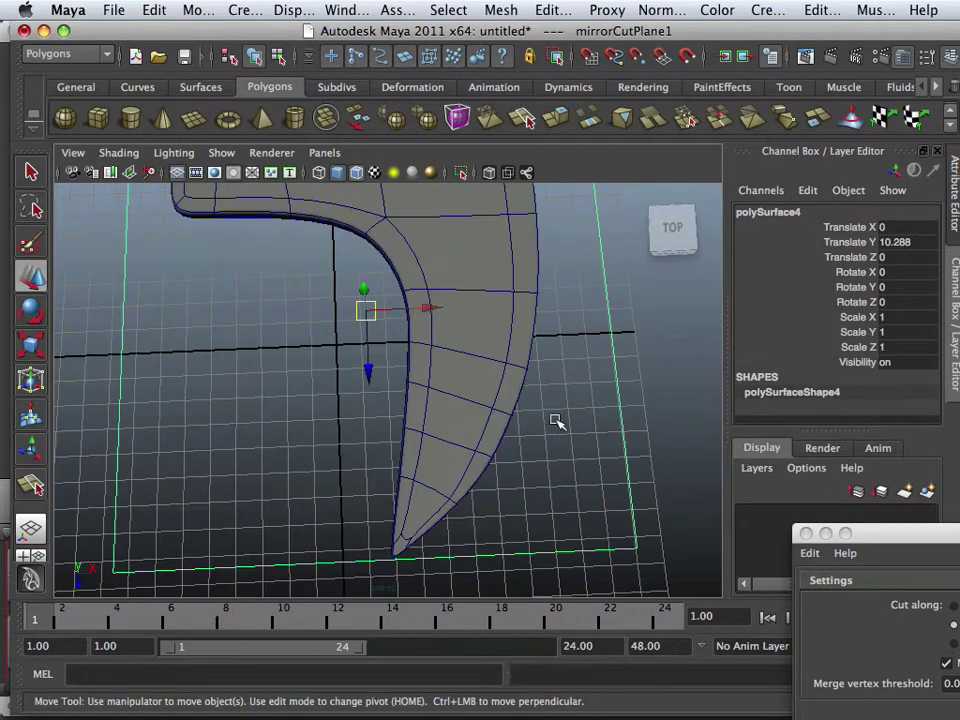
click(530, 354)
alt+drag(551, 351, 367, 373)
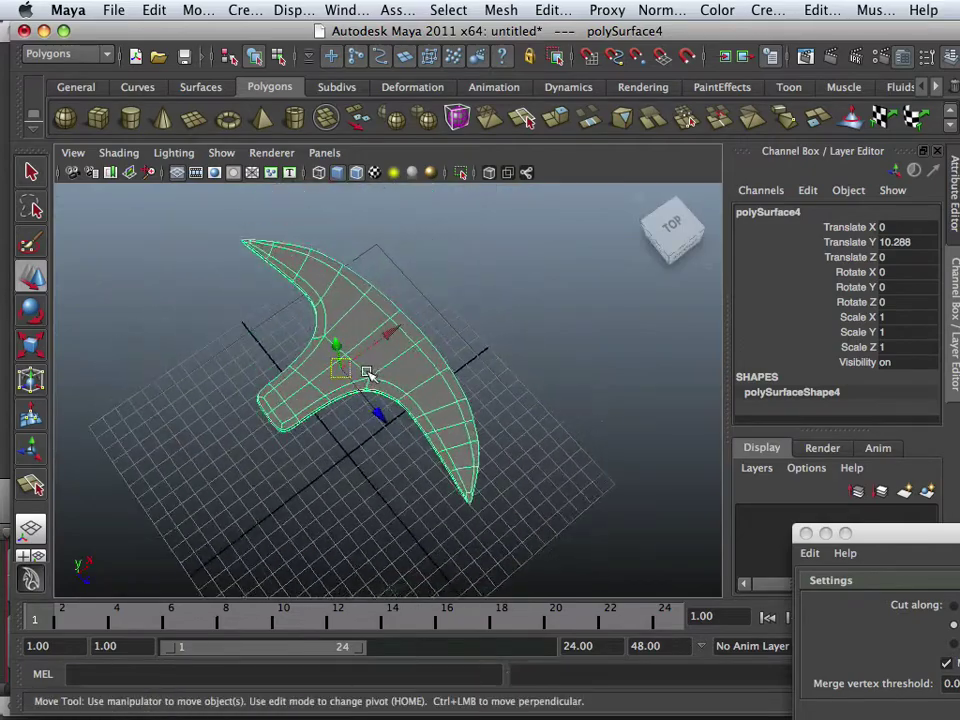
alt+right_drag(367, 373, 390, 401)
alt+drag(408, 404, 480, 404)
alt+right_drag(480, 404, 444, 401)
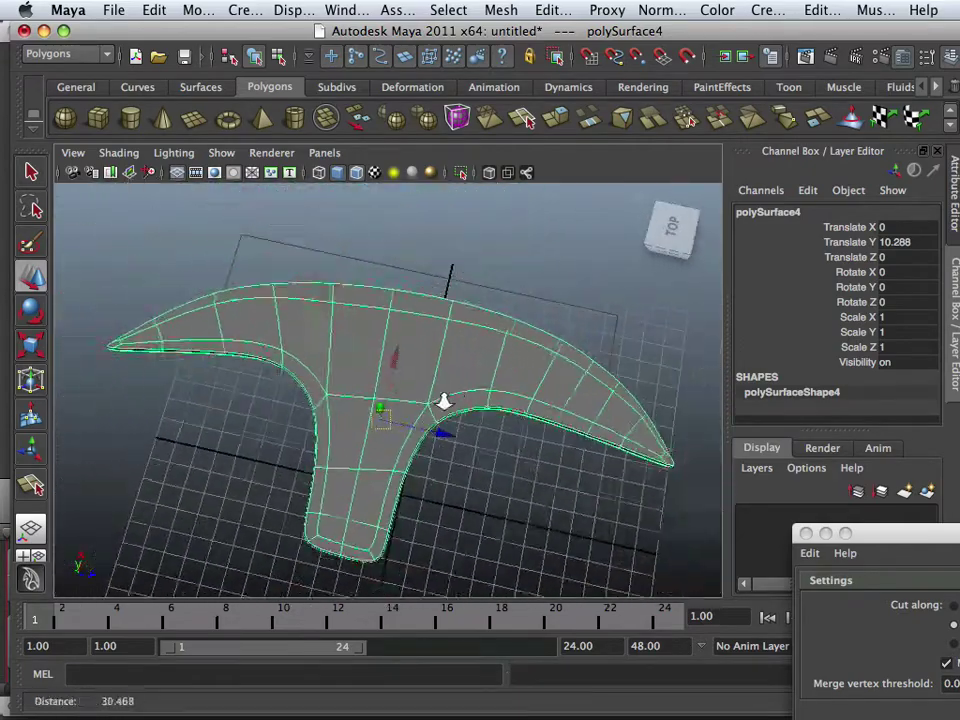
alt+drag(444, 402, 534, 448)
alt+right_drag(534, 448, 285, 392)
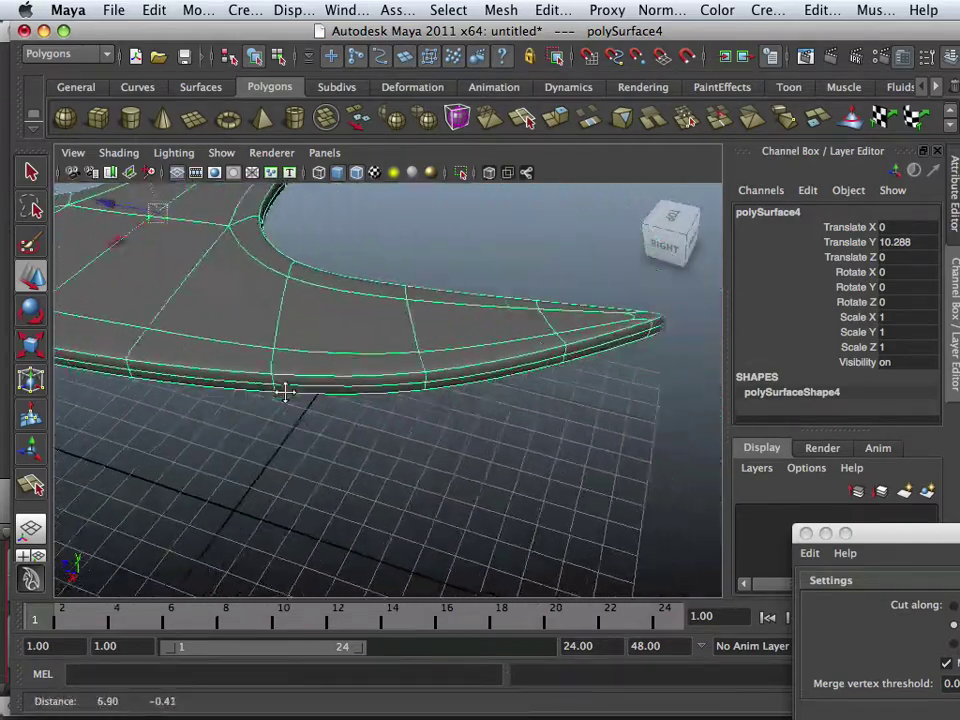
alt+middle_drag(285, 392, 242, 386)
scroll(577, 344, up, 3)
alt+middle_drag(643, 341, 497, 355)
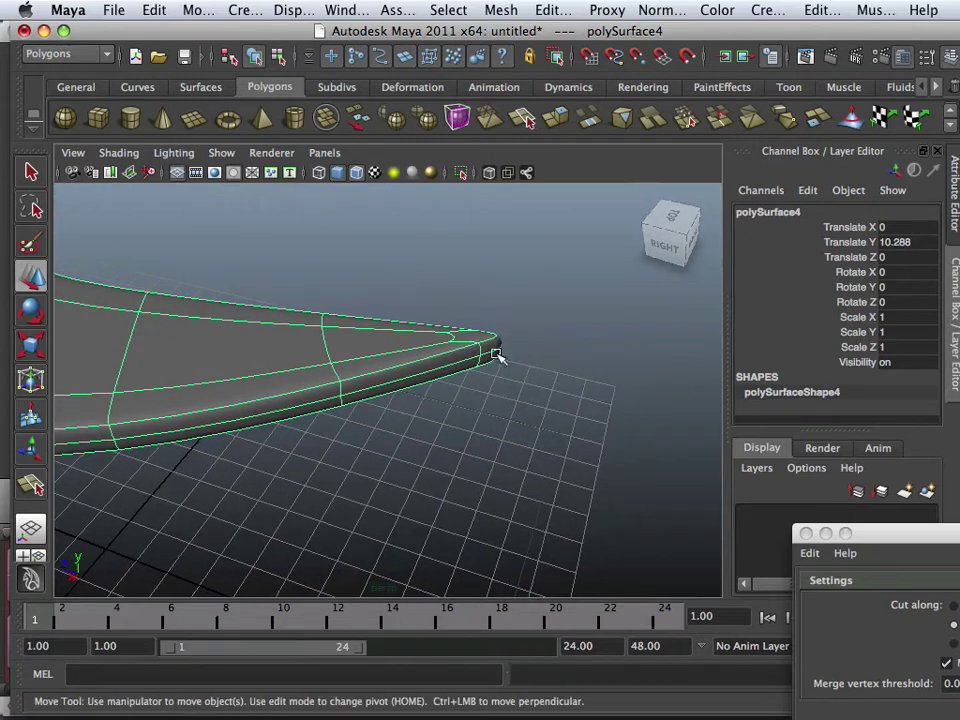
Select the middle edges along the blade's outer rim, from the first tip to beyond the centre.
mouse_move(490, 356)
right_down()
mouse_move(490, 343)
mouse_move(484, 374)
right_up()
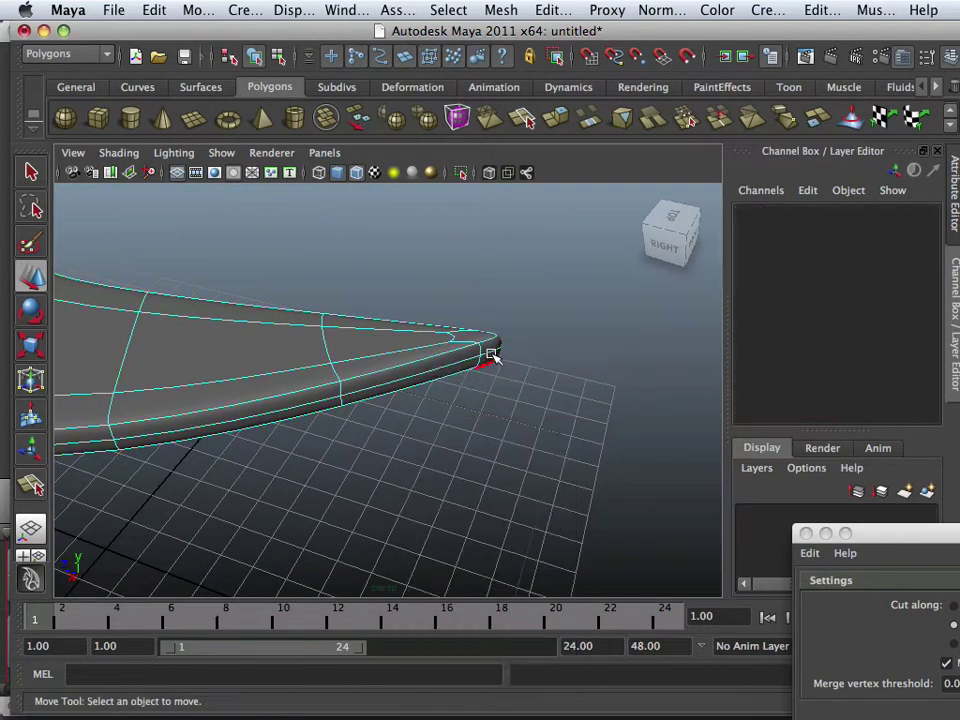
click(492, 352)
shift+click(431, 367)
scroll(400, 378, down, 1)
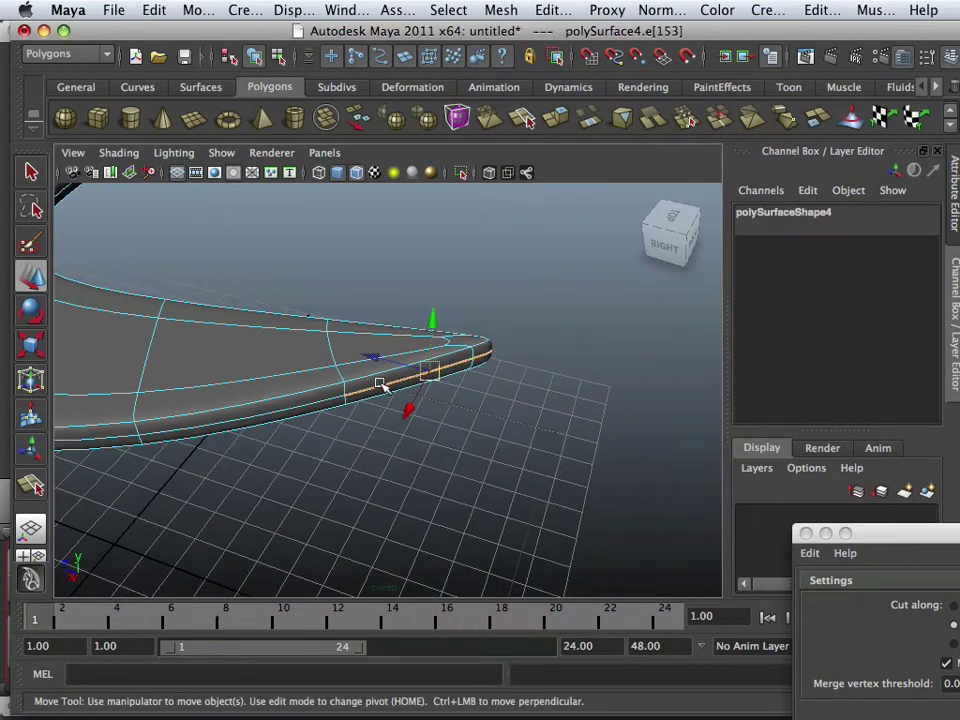
shift+click(312, 404)
alt+middle_drag(201, 431, 469, 441)
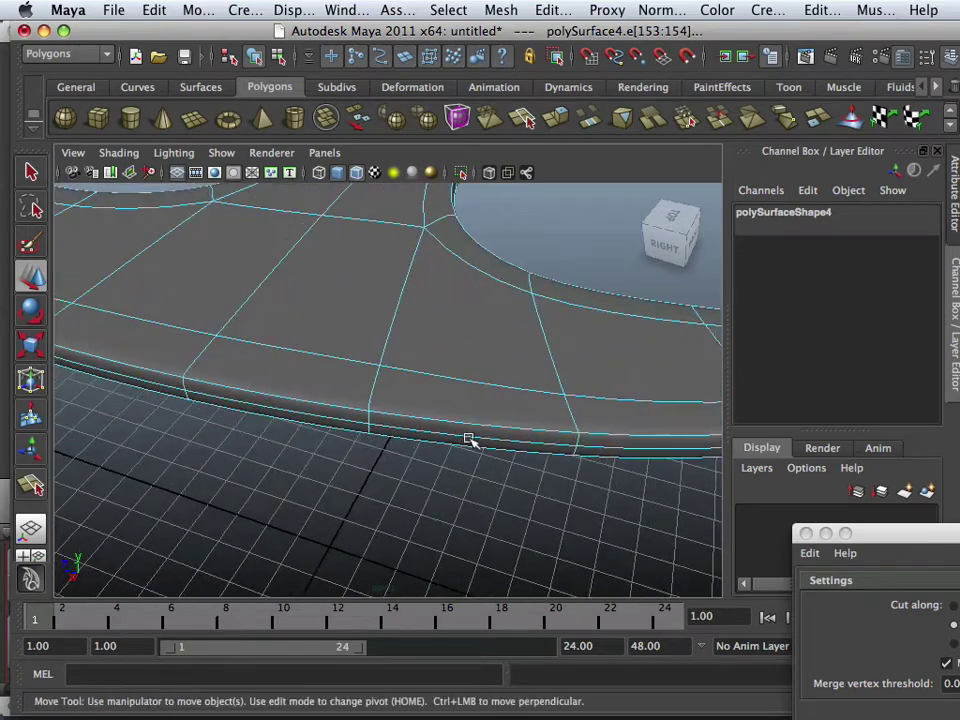
shift+click(623, 450)
shift+click(540, 445)
shift+click(360, 422)
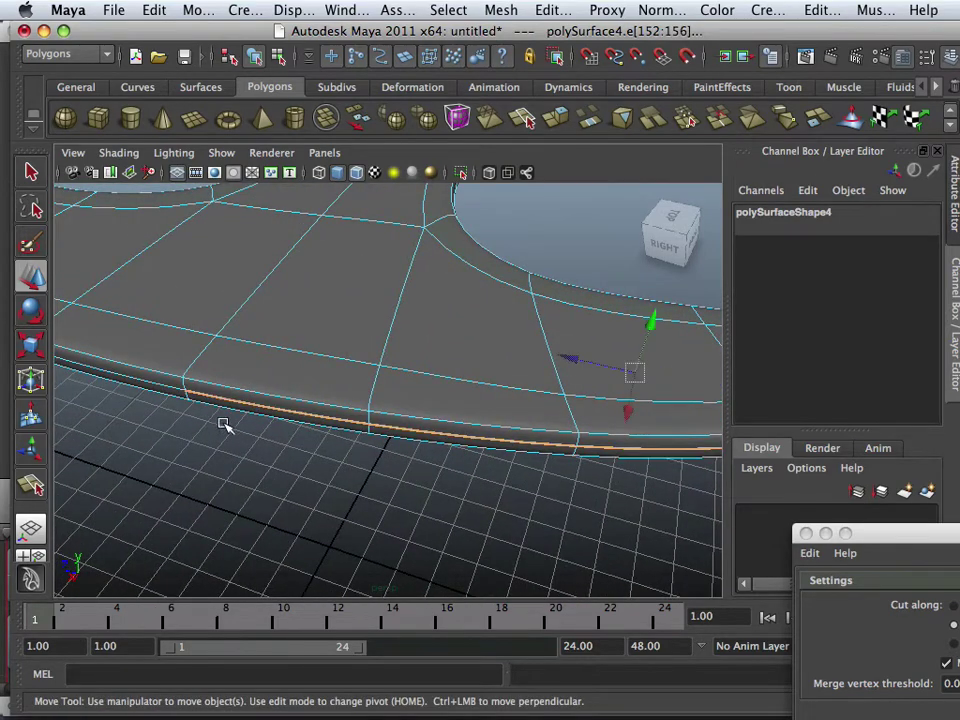
Extend the middle-edge selection along the outer rim to the opposite blade tip.
alt+drag(223, 422, 377, 401)
shift+click(391, 397)
shift+click(527, 376)
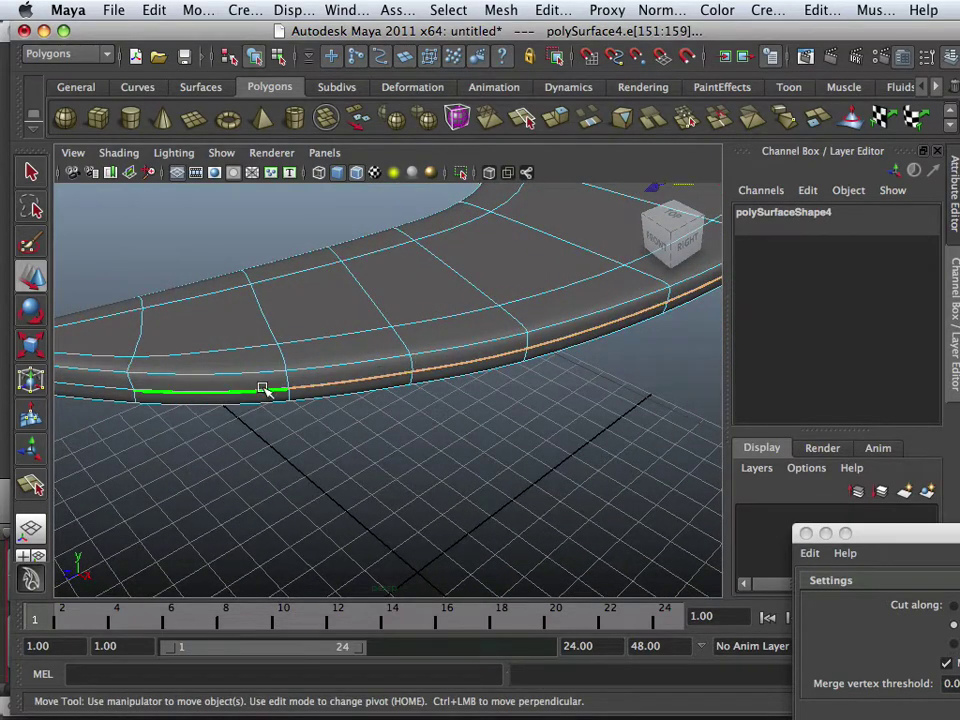
mouse_move(261, 388)
alt+mouse_down()
mouse_move(251, 400)
mouse_move(262, 404)
alt+mouse_up()
shift+click(214, 394)
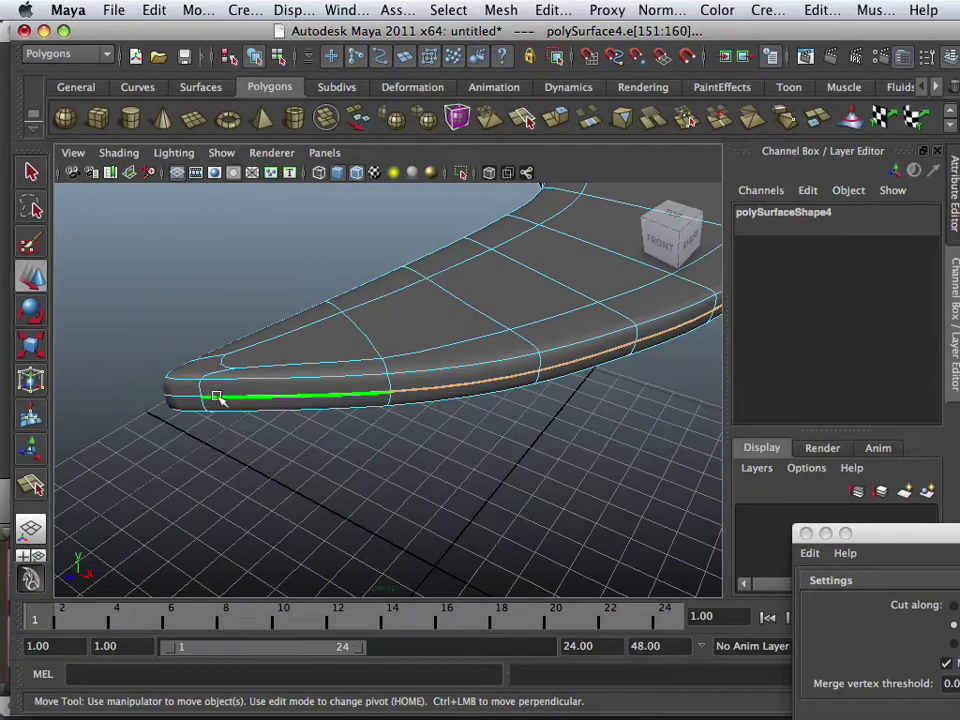
shift+click(189, 396)
Apply Transform Component to the selected rim edges and pull them outward to form the blade's cutting edge.
alt+right_drag(514, 424, 386, 432)
alt+drag(386, 432, 429, 302)
click(503, 10)
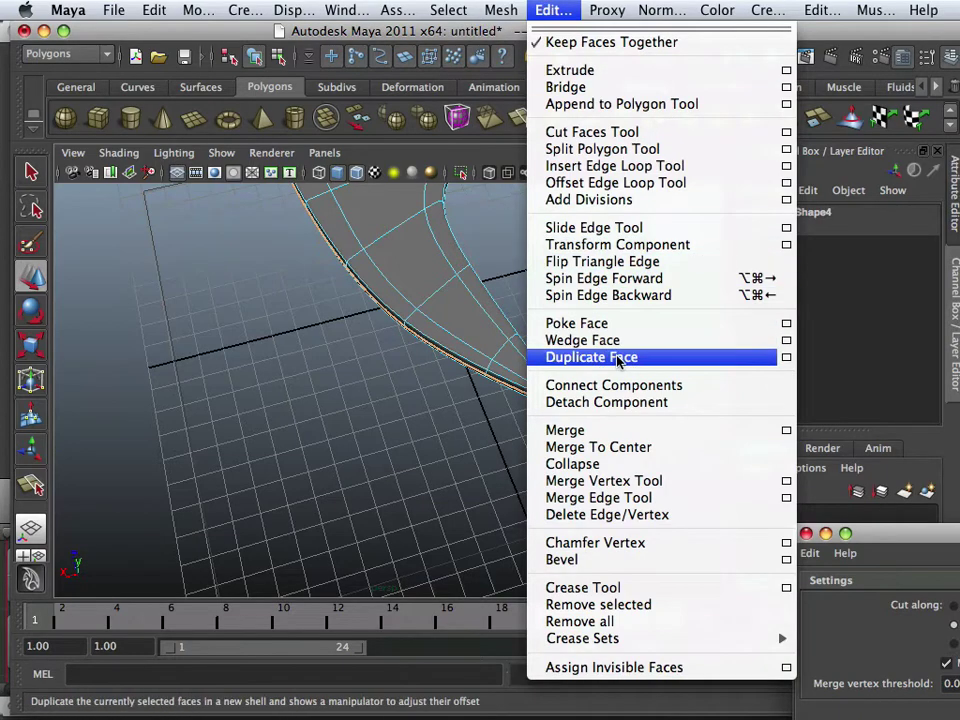
click(631, 249)
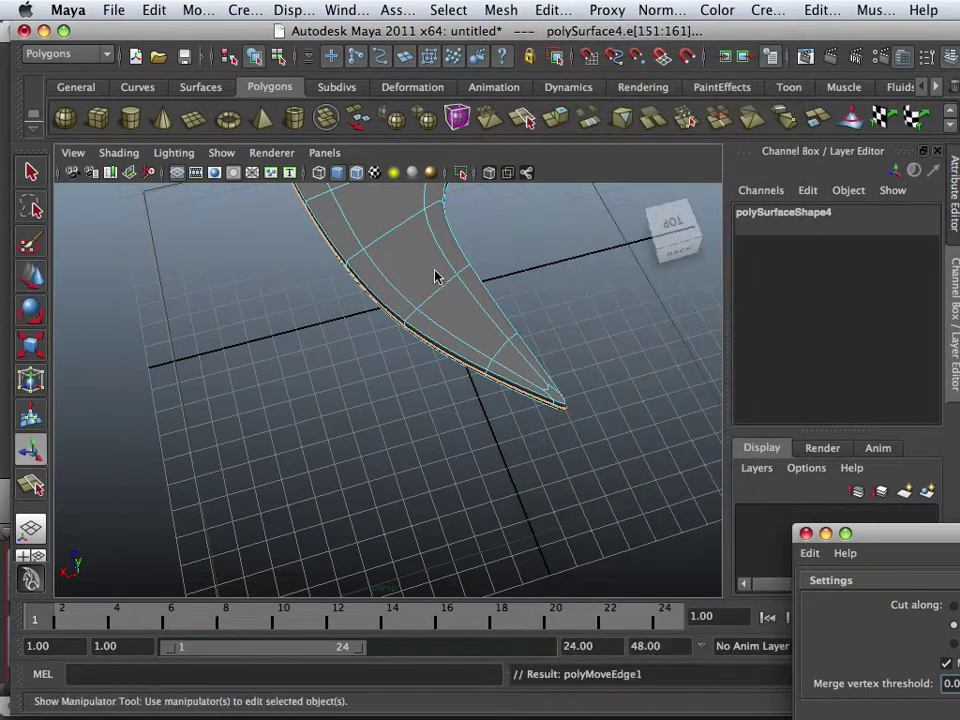
alt+middle_drag(415, 283, 457, 438)
alt+drag(366, 405, 493, 339)
scroll(401, 409, up, 5)
alt+right_drag(375, 317, 369, 356)
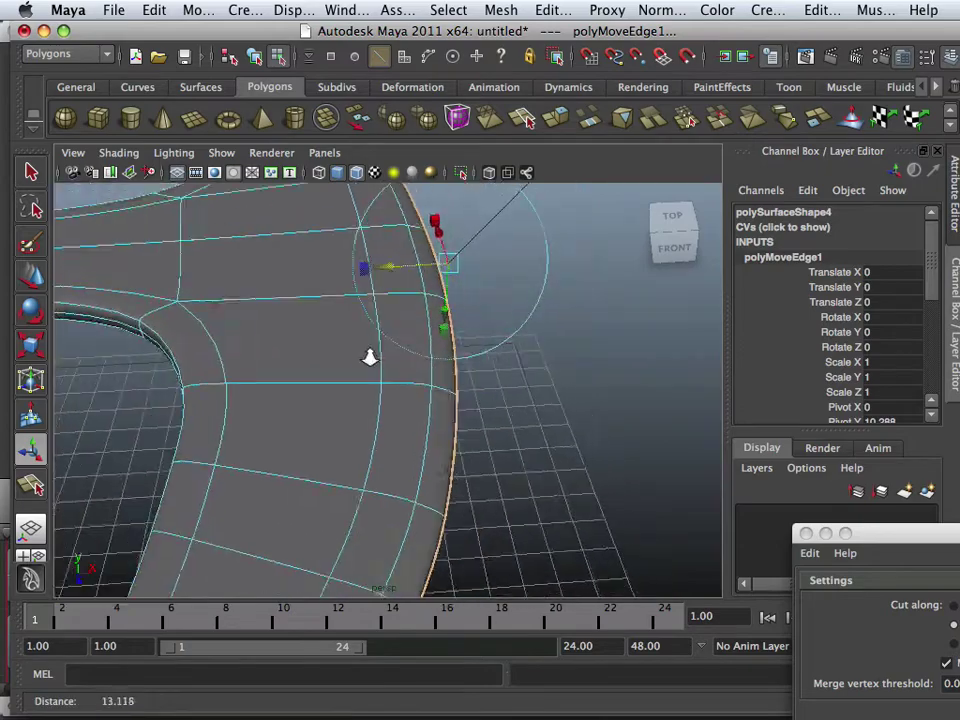
Switch to vertex selection and pick the middle vertex where the pulled-out edges end at one blade tip.
alt+drag(369, 356, 459, 339)
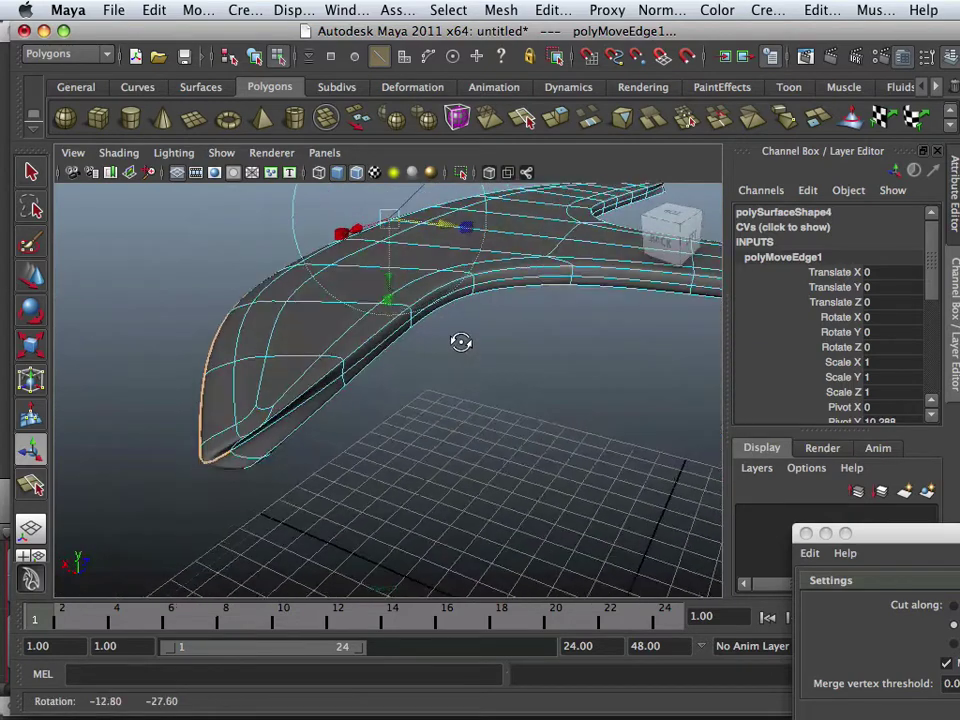
alt+right_drag(459, 339, 453, 362)
alt+drag(453, 363, 412, 357)
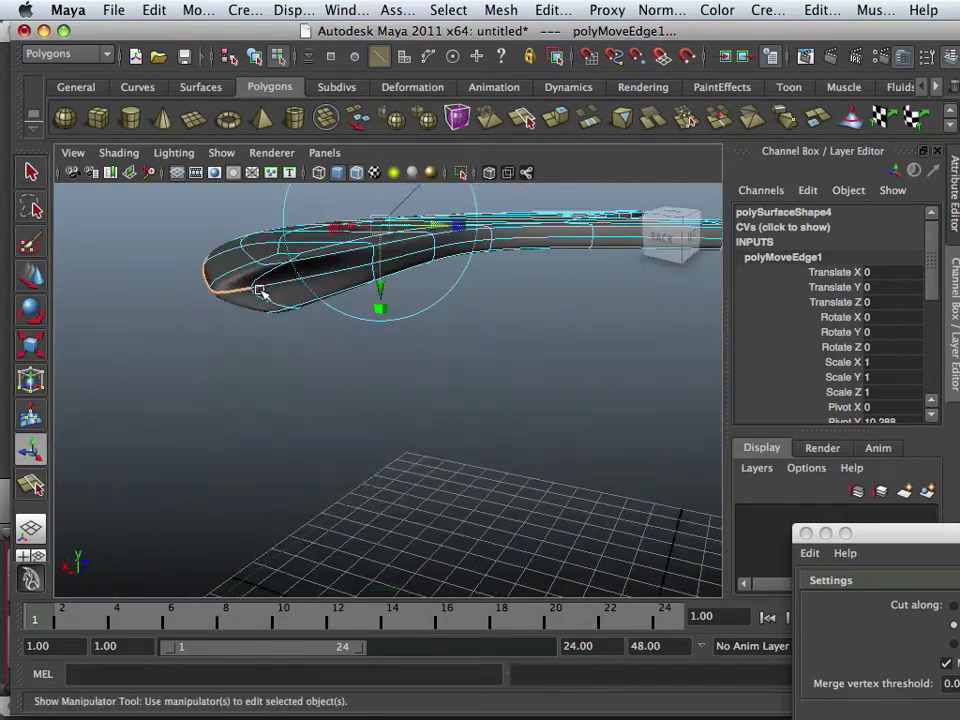
right_drag(252, 290, 243, 291)
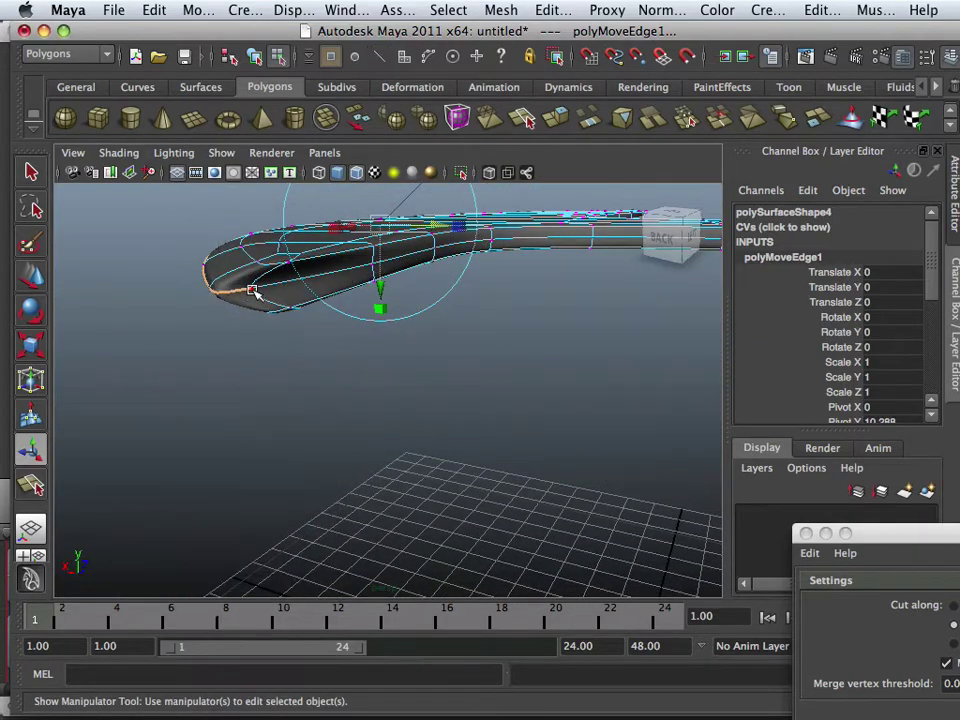
click(252, 290)
Select the middle vertex at the opposite blade tip and move it outward along X in the top view.
alt+drag(286, 325, 290, 336)
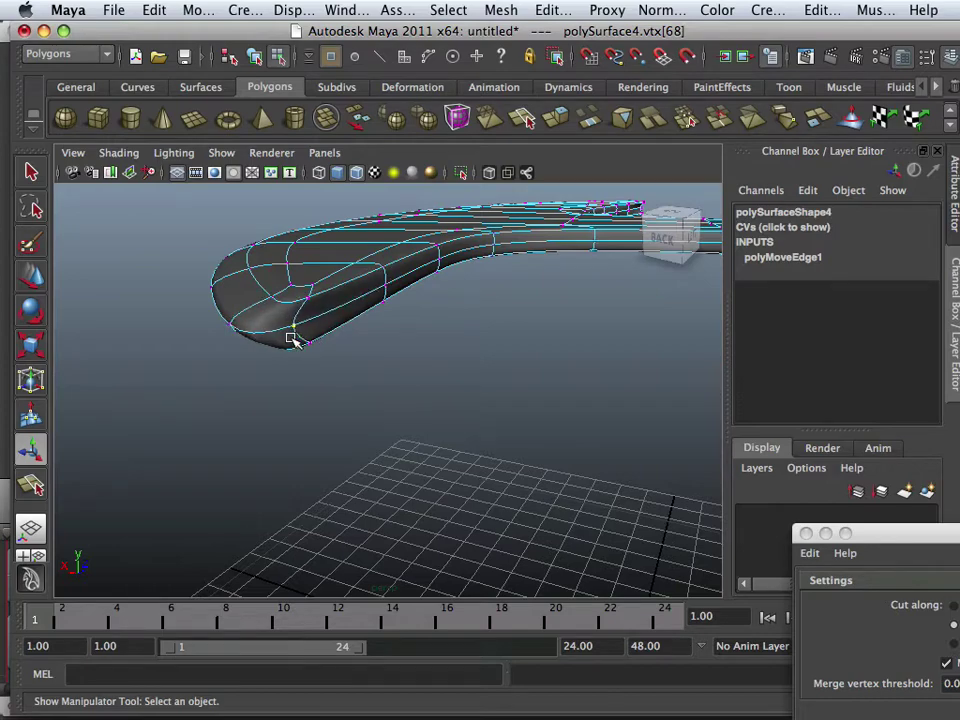
alt+drag(290, 338, 315, 295)
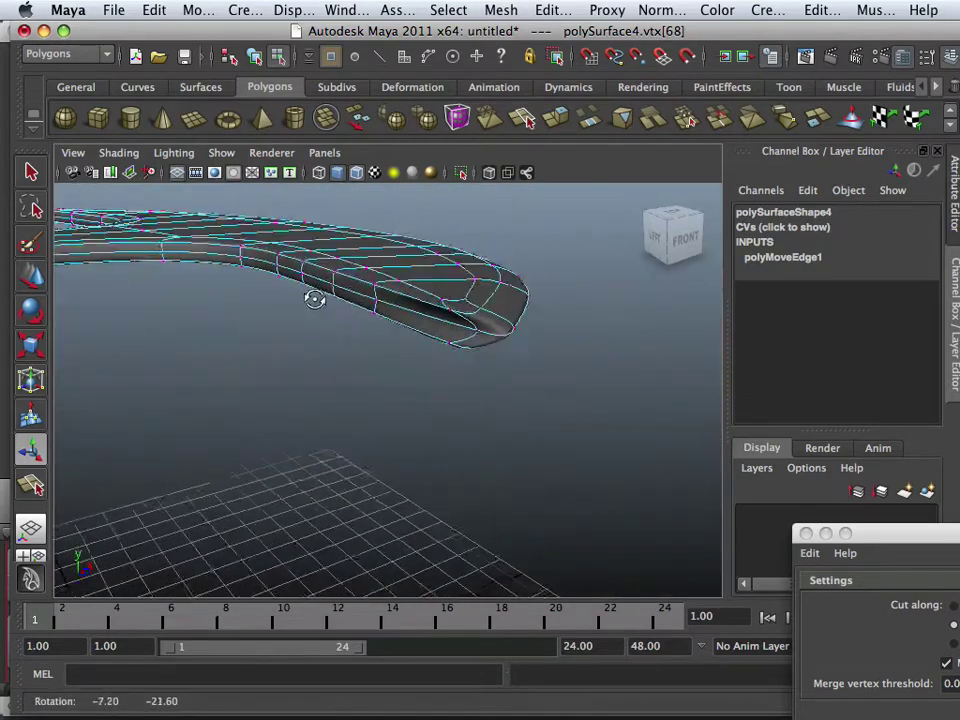
key(space)
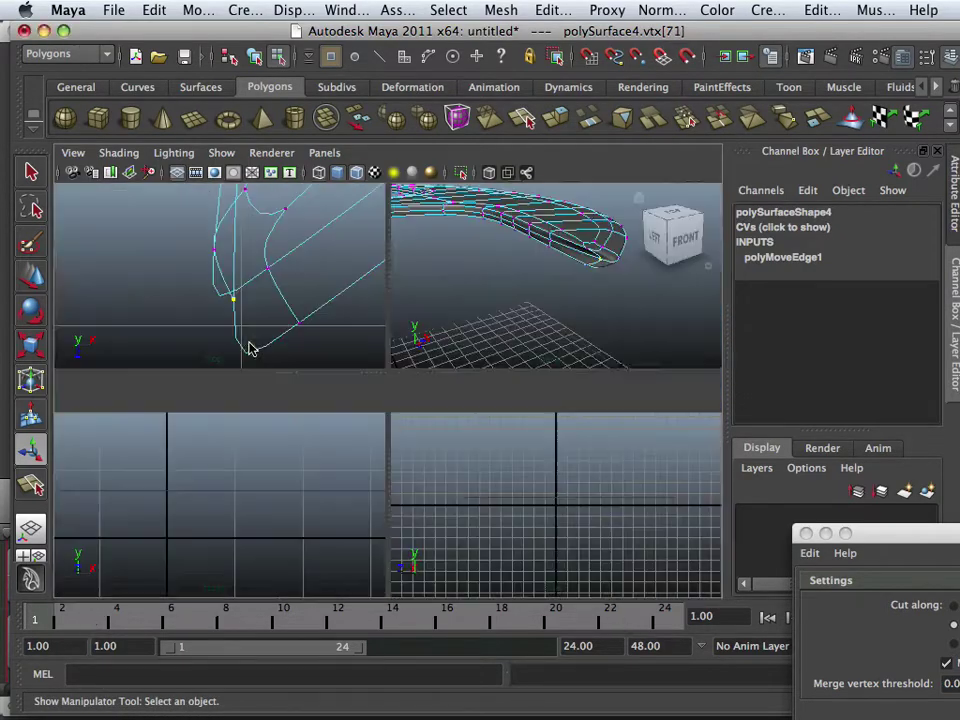
key(space)
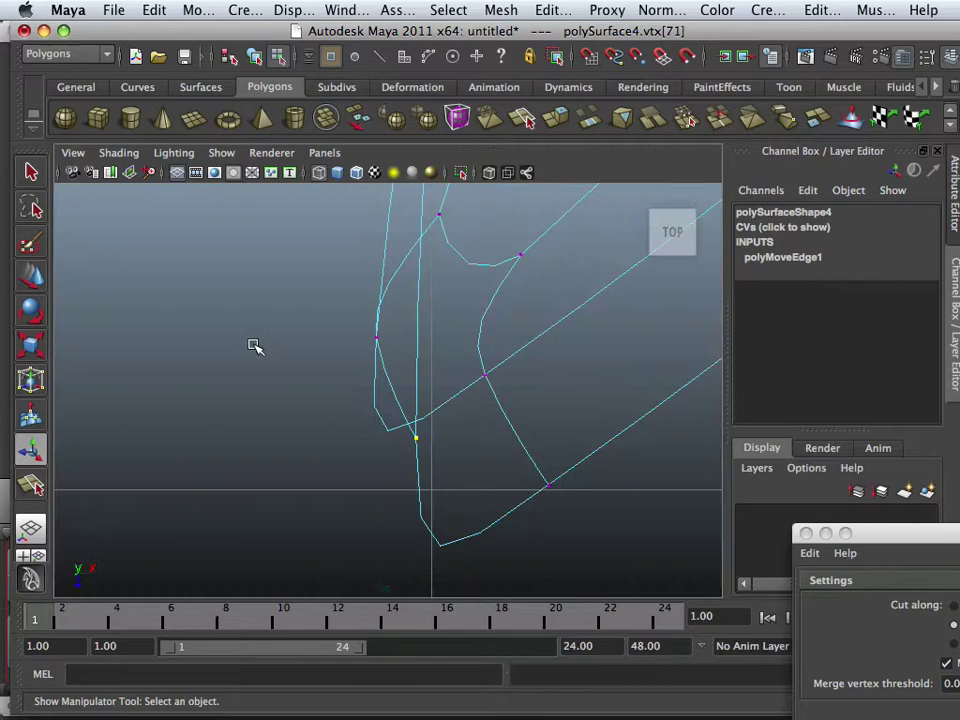
click(39, 280)
scroll(292, 343, down, 10)
scroll(423, 410, up, 5)
scroll(422, 421, up, 1)
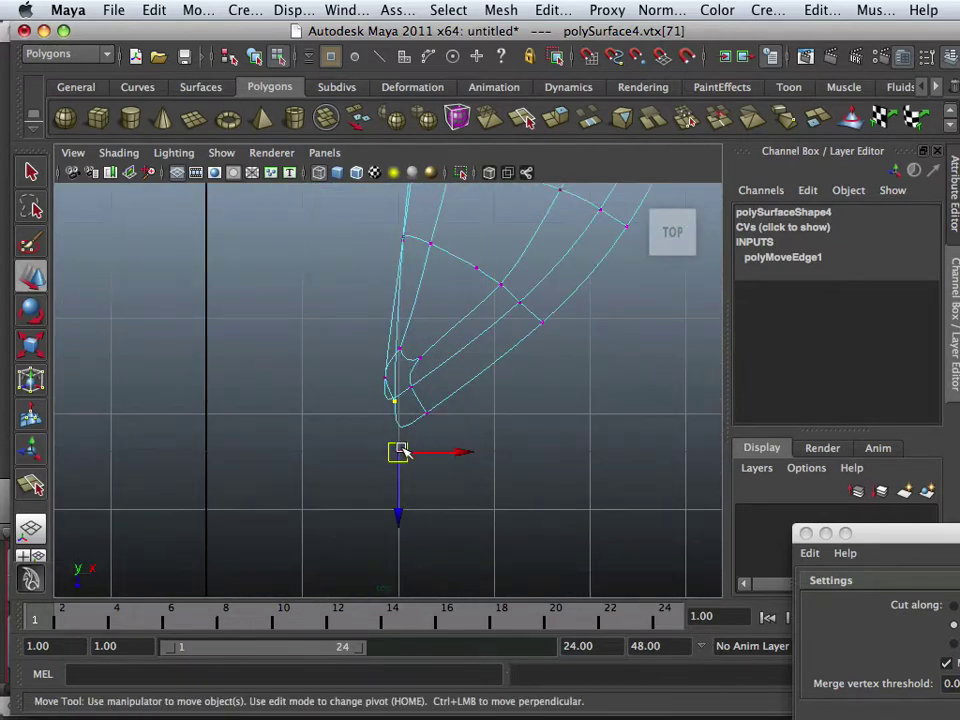
drag(397, 449, 337, 451)
Select the middle rim vertex on the inner side of the other blade tip and move it diagonally outward in the top view.
alt+middle_drag(416, 317, 430, 578)
alt+middle_drag(437, 430, 406, 608)
alt+middle_drag(404, 387, 406, 575)
alt+middle_drag(385, 313, 382, 616)
alt+middle_drag(330, 286, 341, 523)
mouse_move(363, 270)
alt+middle_down()
mouse_move(415, 501)
mouse_move(368, 528)
alt+middle_up()
mouse_move(408, 278)
alt+middle_down()
mouse_move(443, 467)
mouse_move(433, 486)
alt+middle_up()
alt+right_drag(400, 356, 512, 376)
key(space)
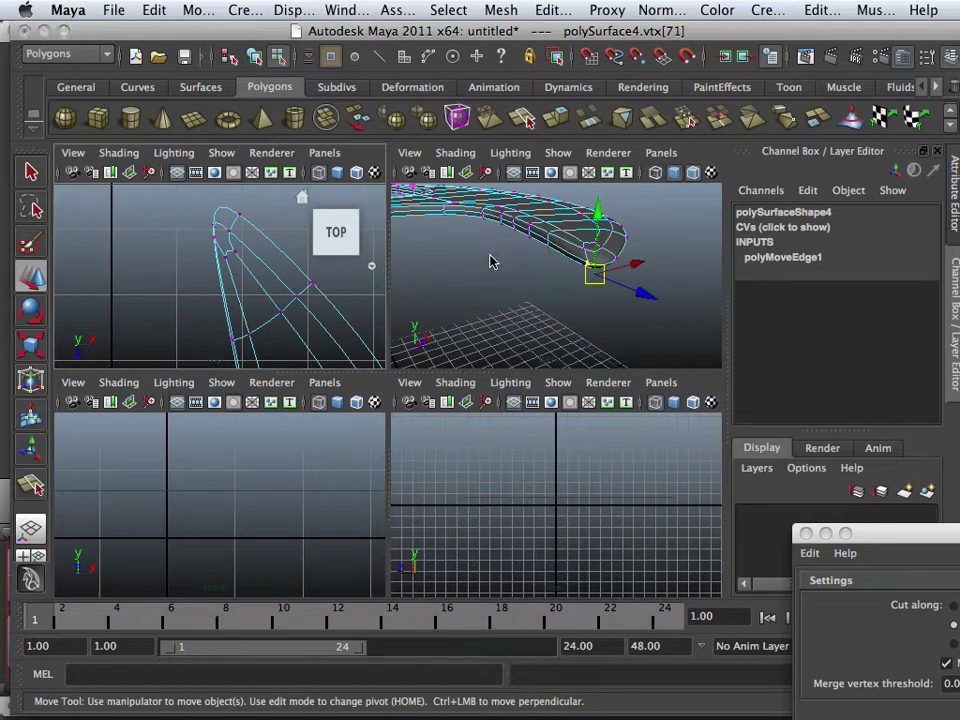
key(space)
alt+drag(492, 261, 281, 281)
alt+middle_drag(318, 278, 394, 290)
alt+drag(393, 290, 226, 311)
click(150, 291)
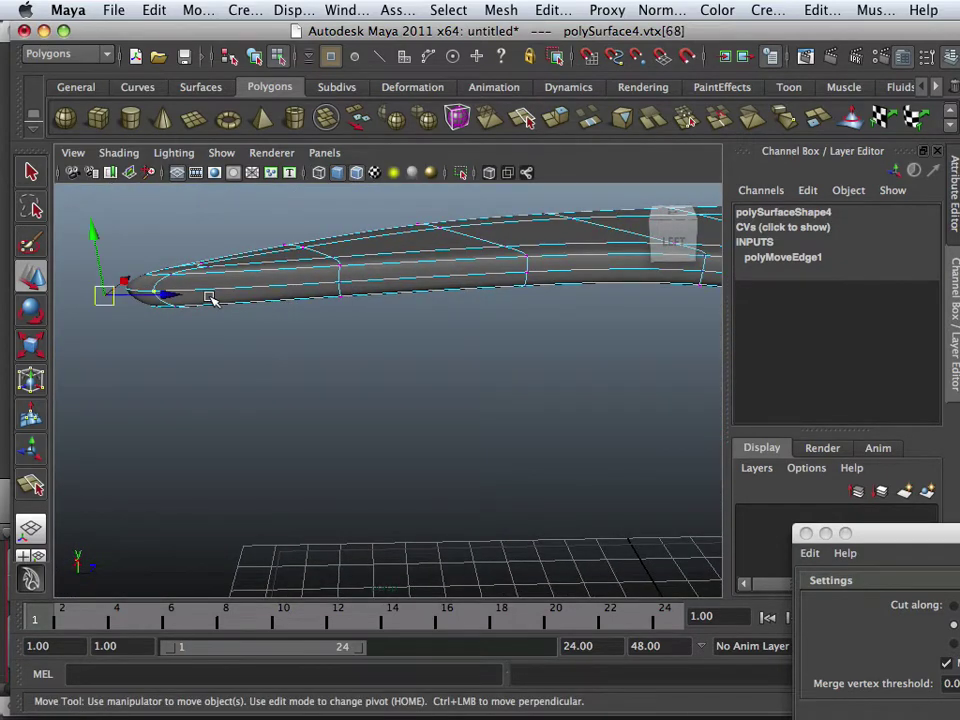
key(space)
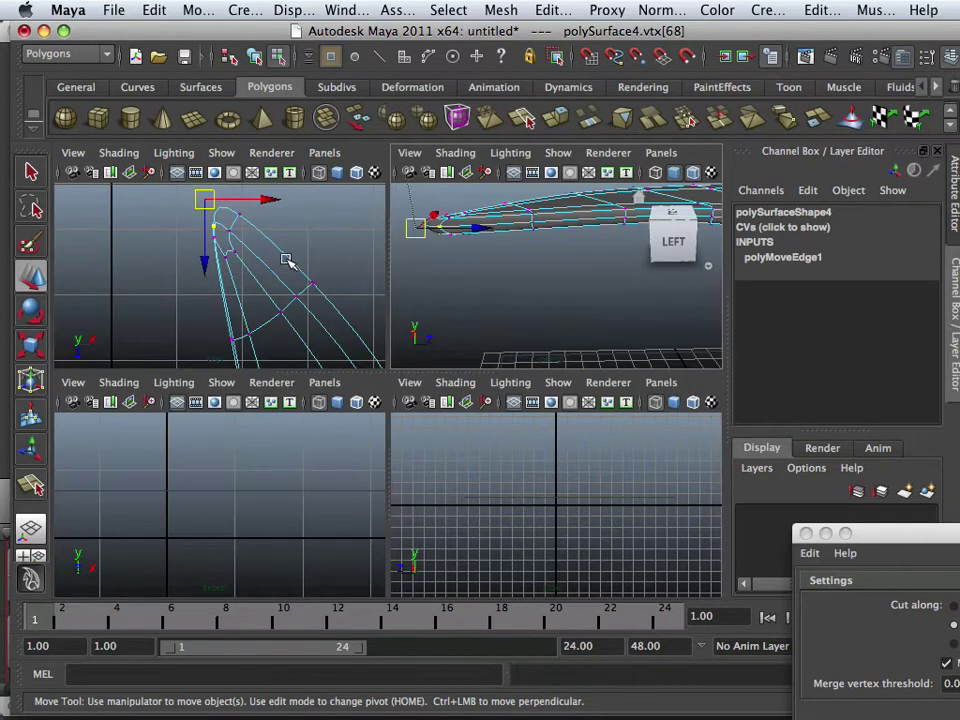
key(space)
drag(366, 252, 332, 274)
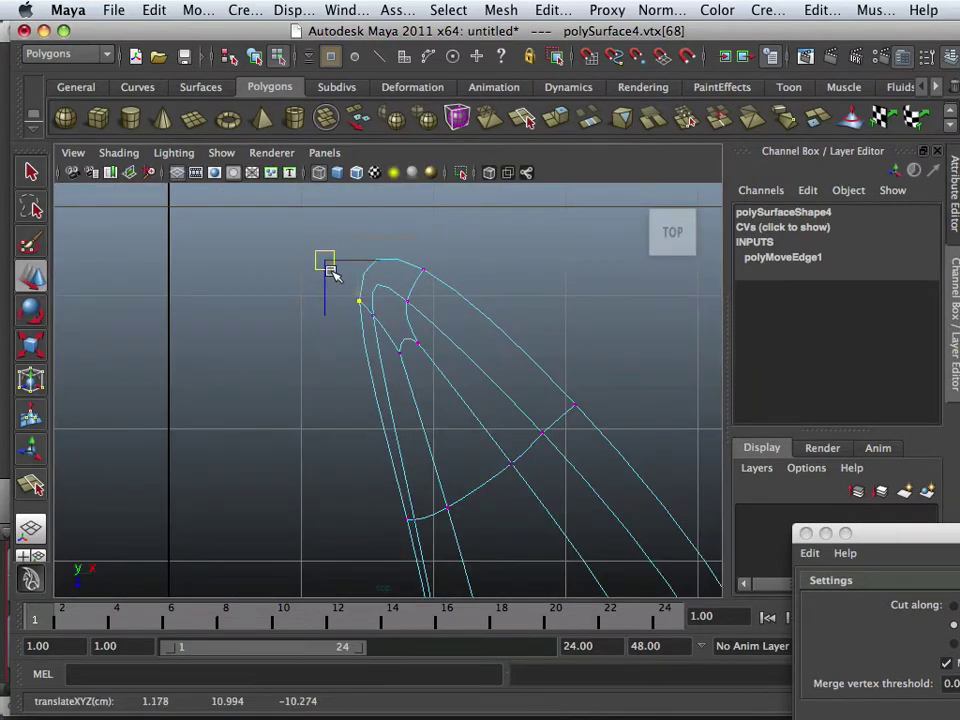
Move the outer rim vertex beside that same blade tip inward and slightly forward to narrow the tip into a sharper point.
click(421, 284)
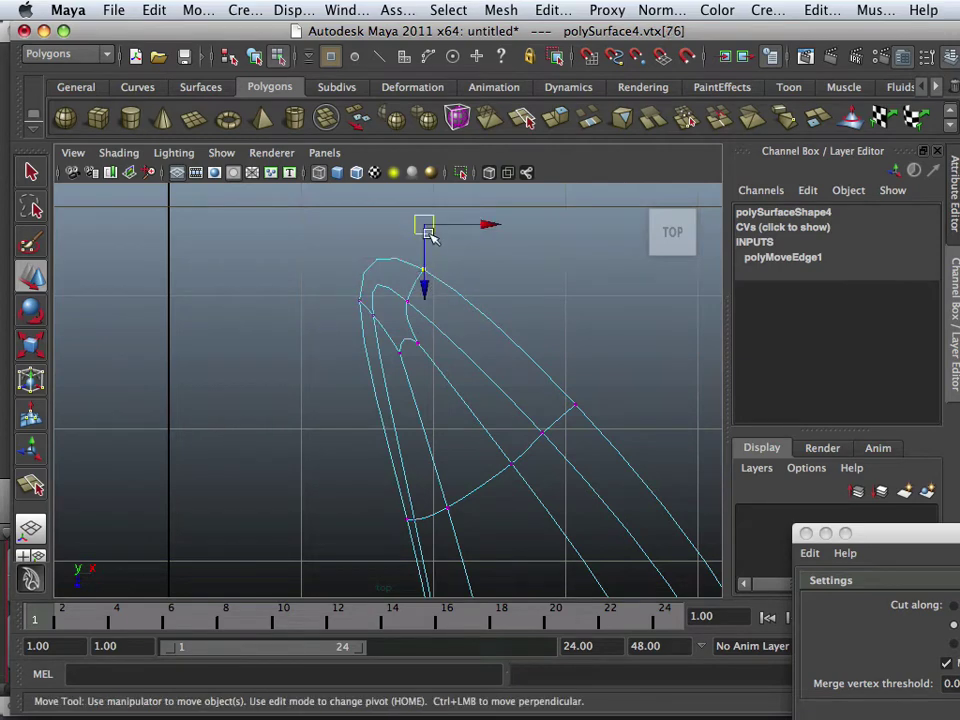
drag(428, 233, 341, 205)
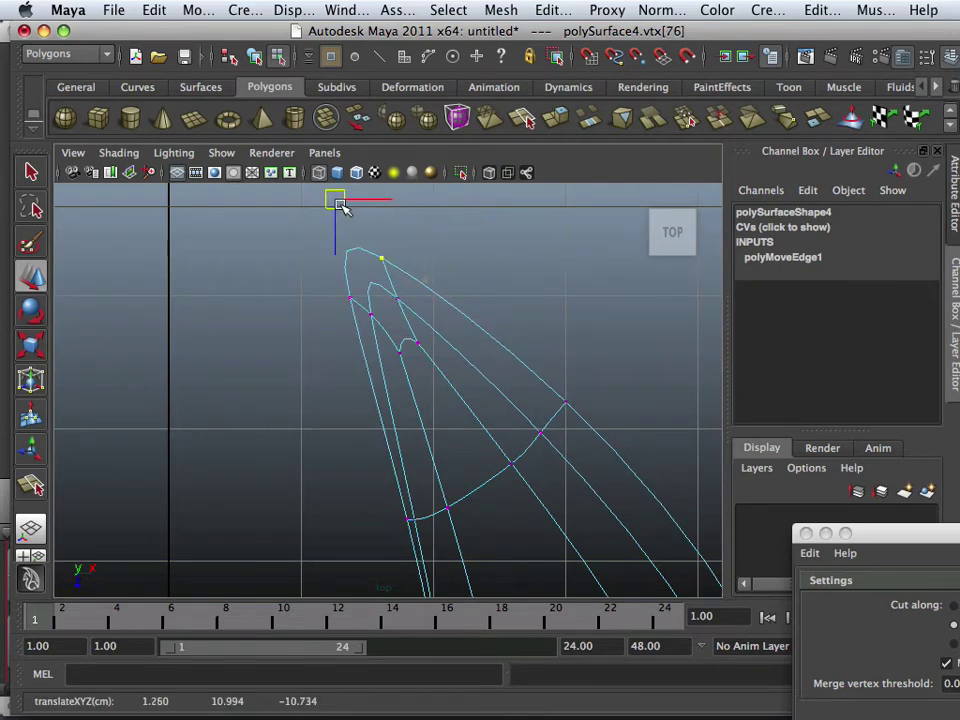
scroll(468, 318, down, 3)
Examine the blade in the perspective view from several angles, checking the reshaped tips and the cutting edge.
key(space)
key(space)
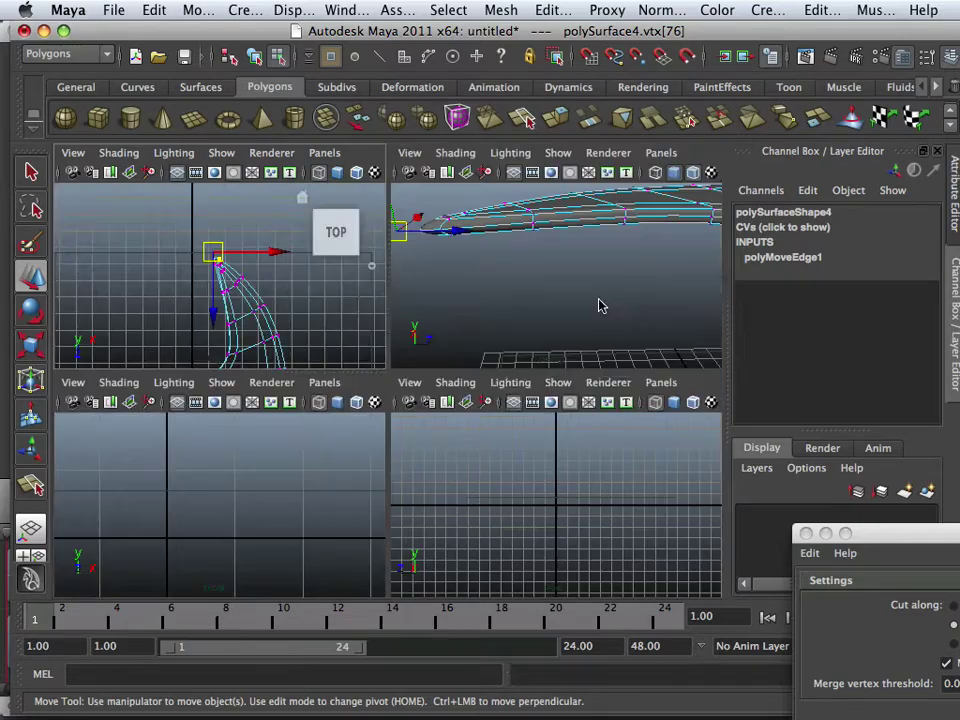
alt+drag(516, 303, 353, 321)
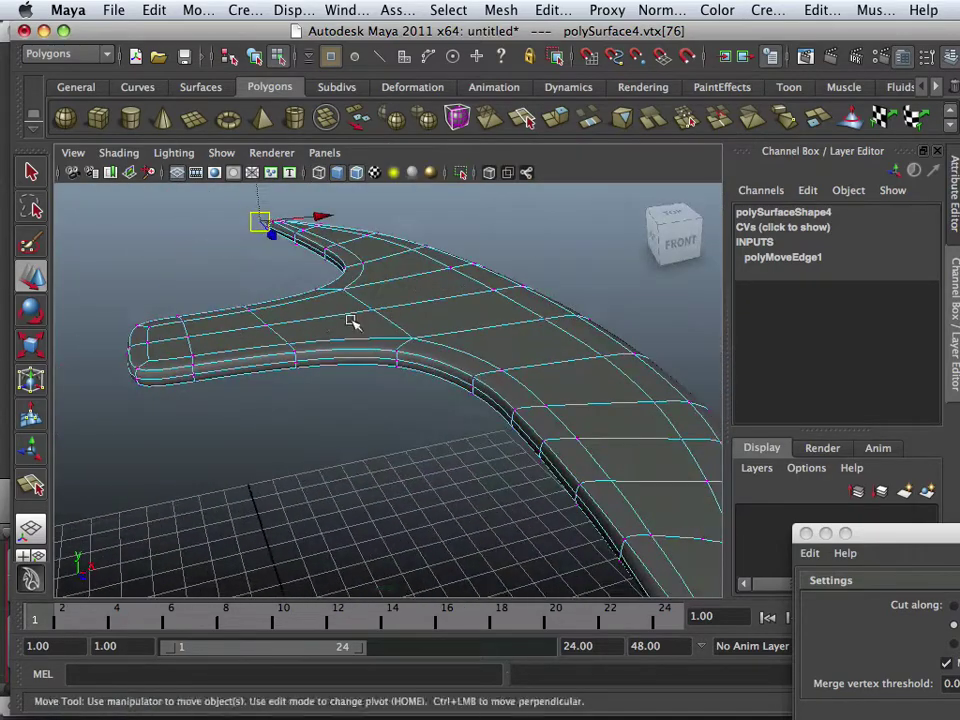
alt+middle_drag(353, 321, 450, 327)
alt+drag(450, 327, 322, 330)
scroll(394, 339, down, 5)
alt+drag(301, 371, 472, 378)
scroll(474, 379, up, 5)
alt+middle_drag(498, 391, 412, 382)
alt+drag(408, 368, 340, 338)
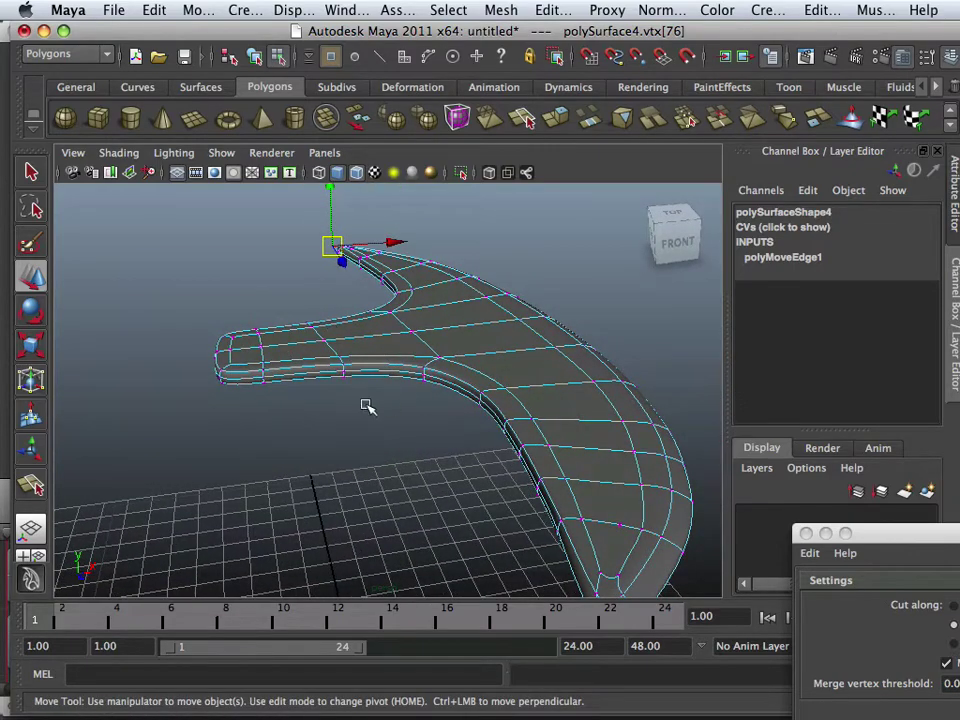
alt+drag(459, 411, 300, 405)
alt+drag(212, 394, 375, 393)
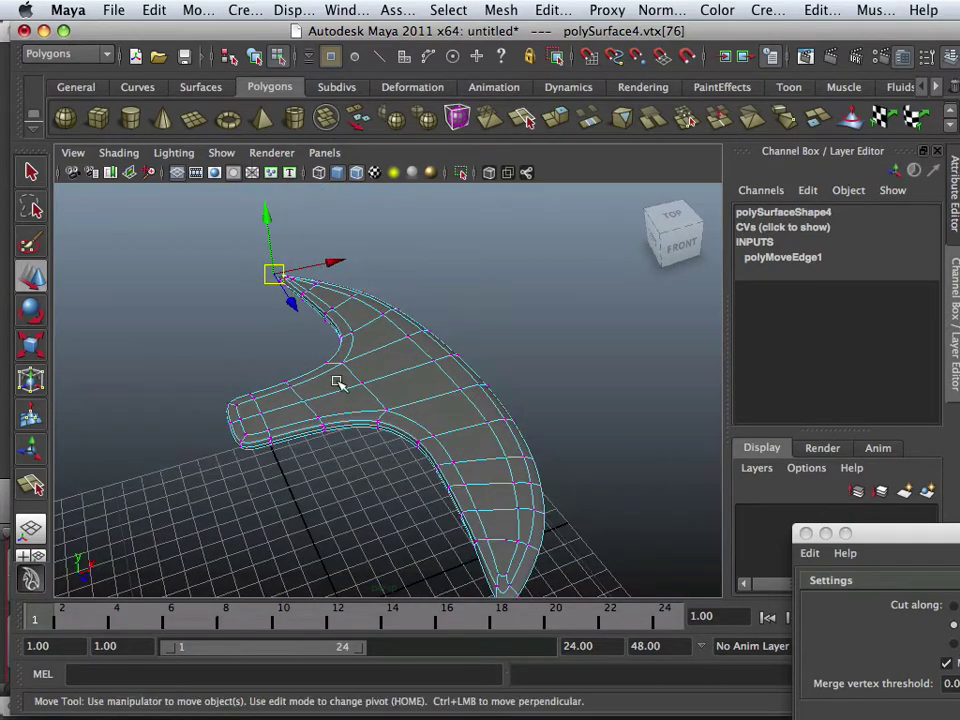